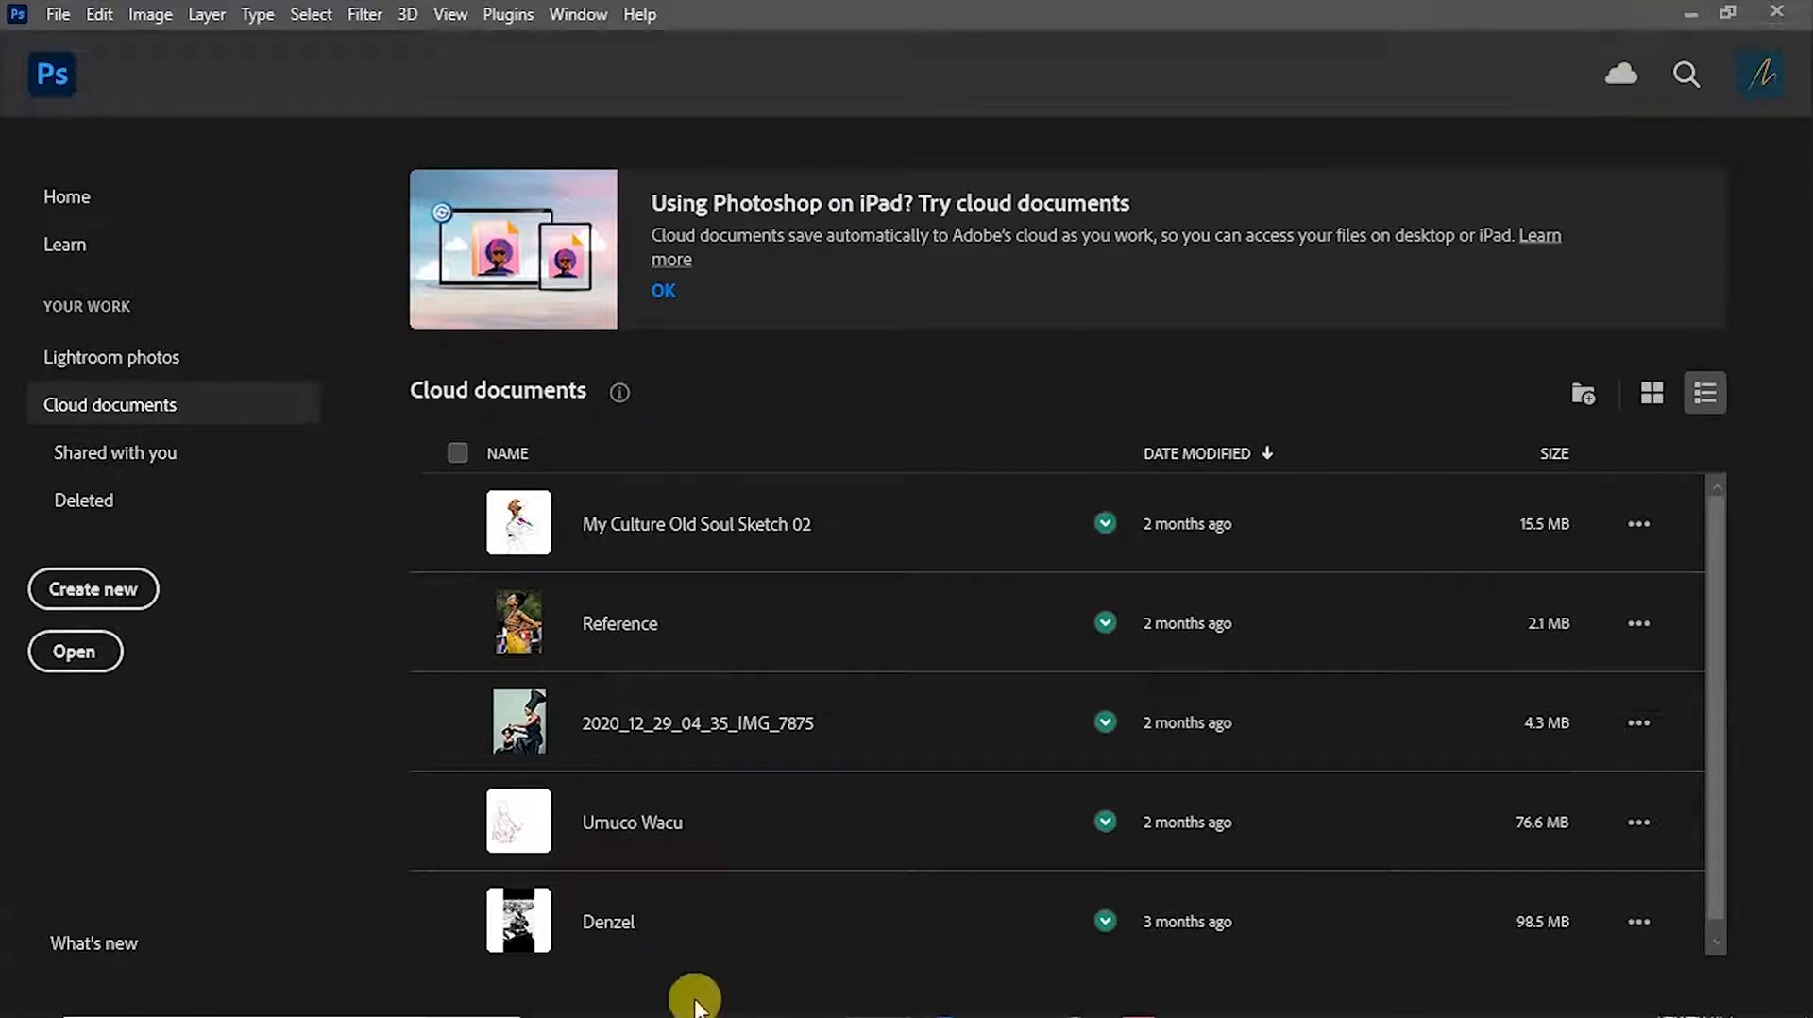
Step: Open shutterstock_635092115.jpg and shutterstock_1573391623.jpg in Photoshop from the 2021 Feb Intake folder
click(1695, 13)
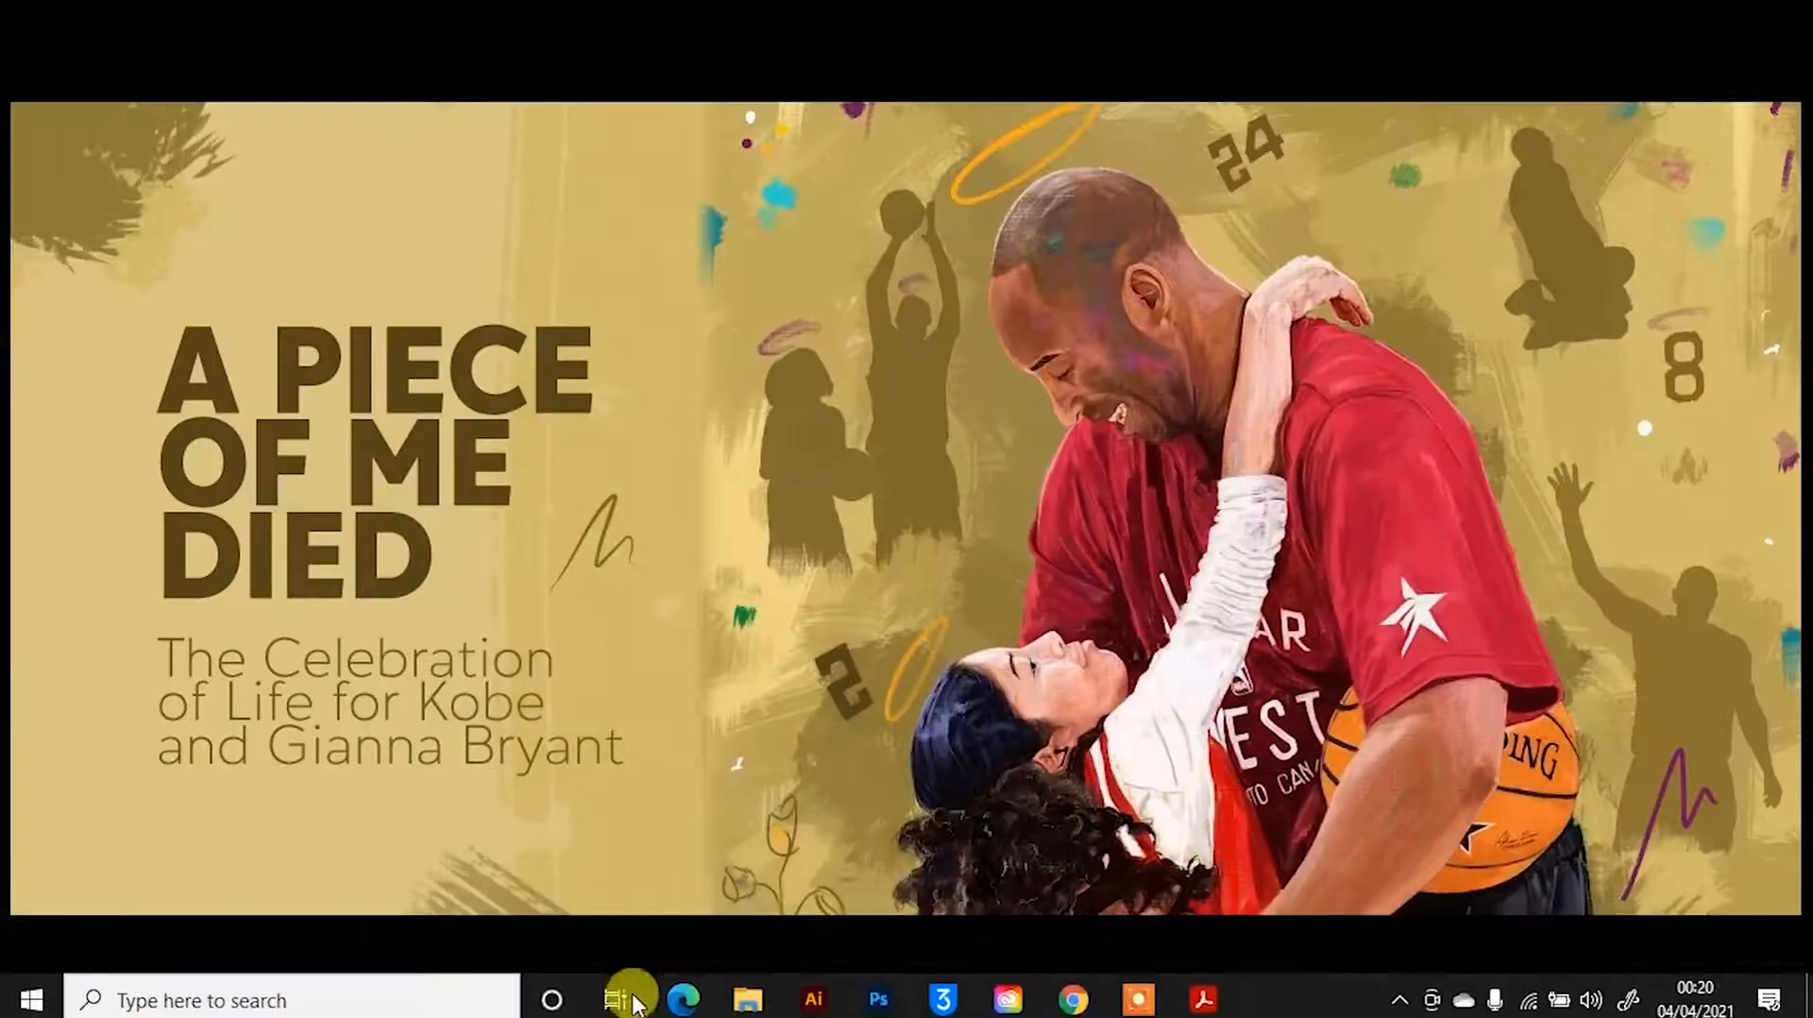
mouse_move(745, 988)
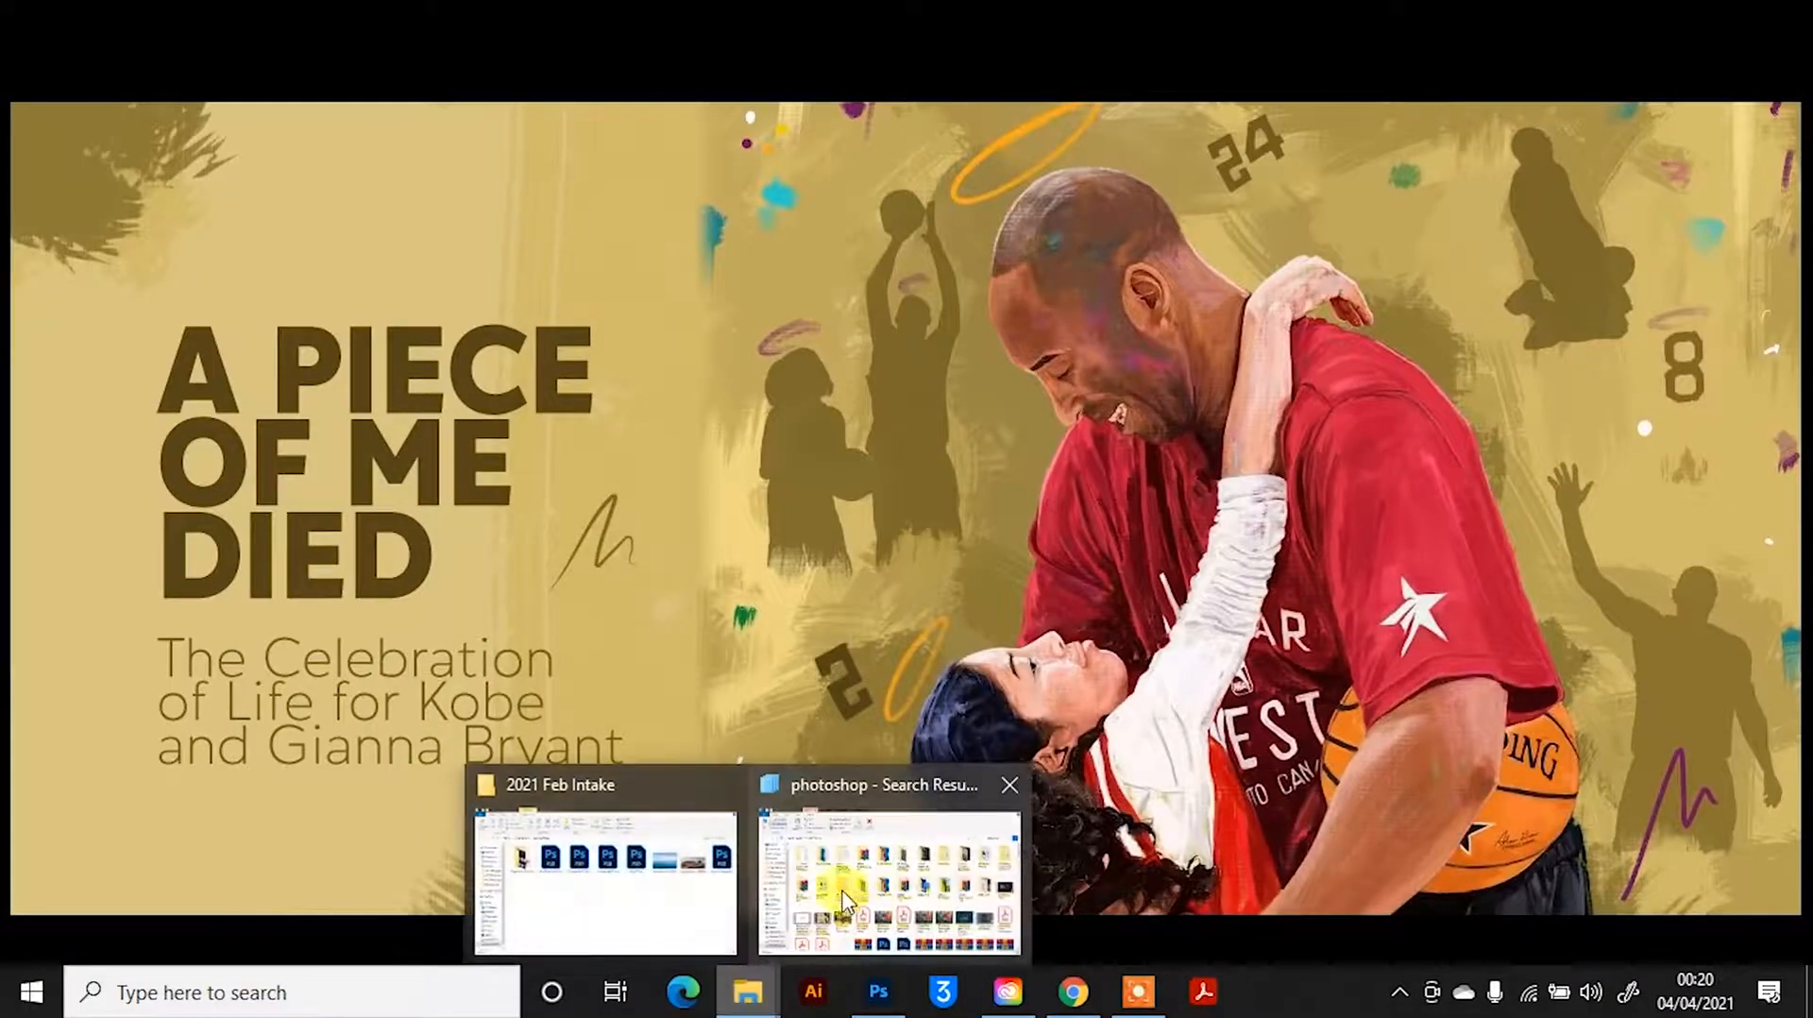
click(696, 870)
drag(1526, 601, 1460, 452)
click(1714, 13)
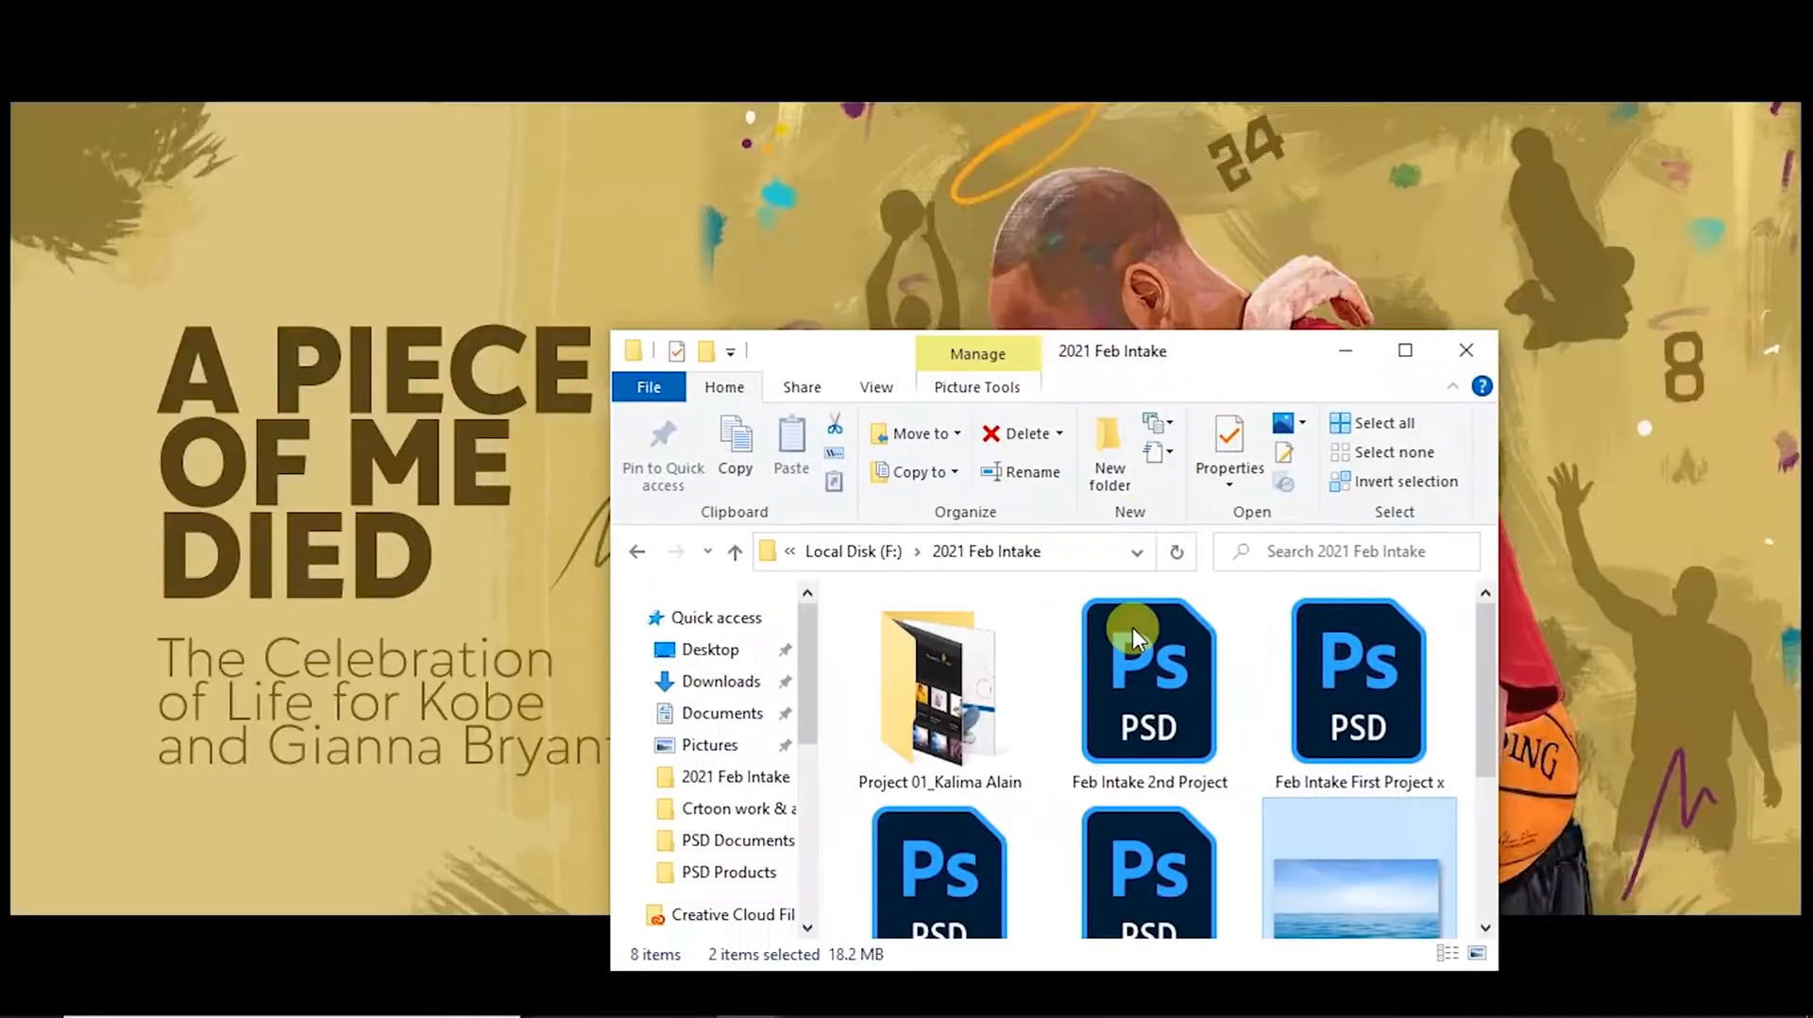
drag(1204, 357, 1027, 192)
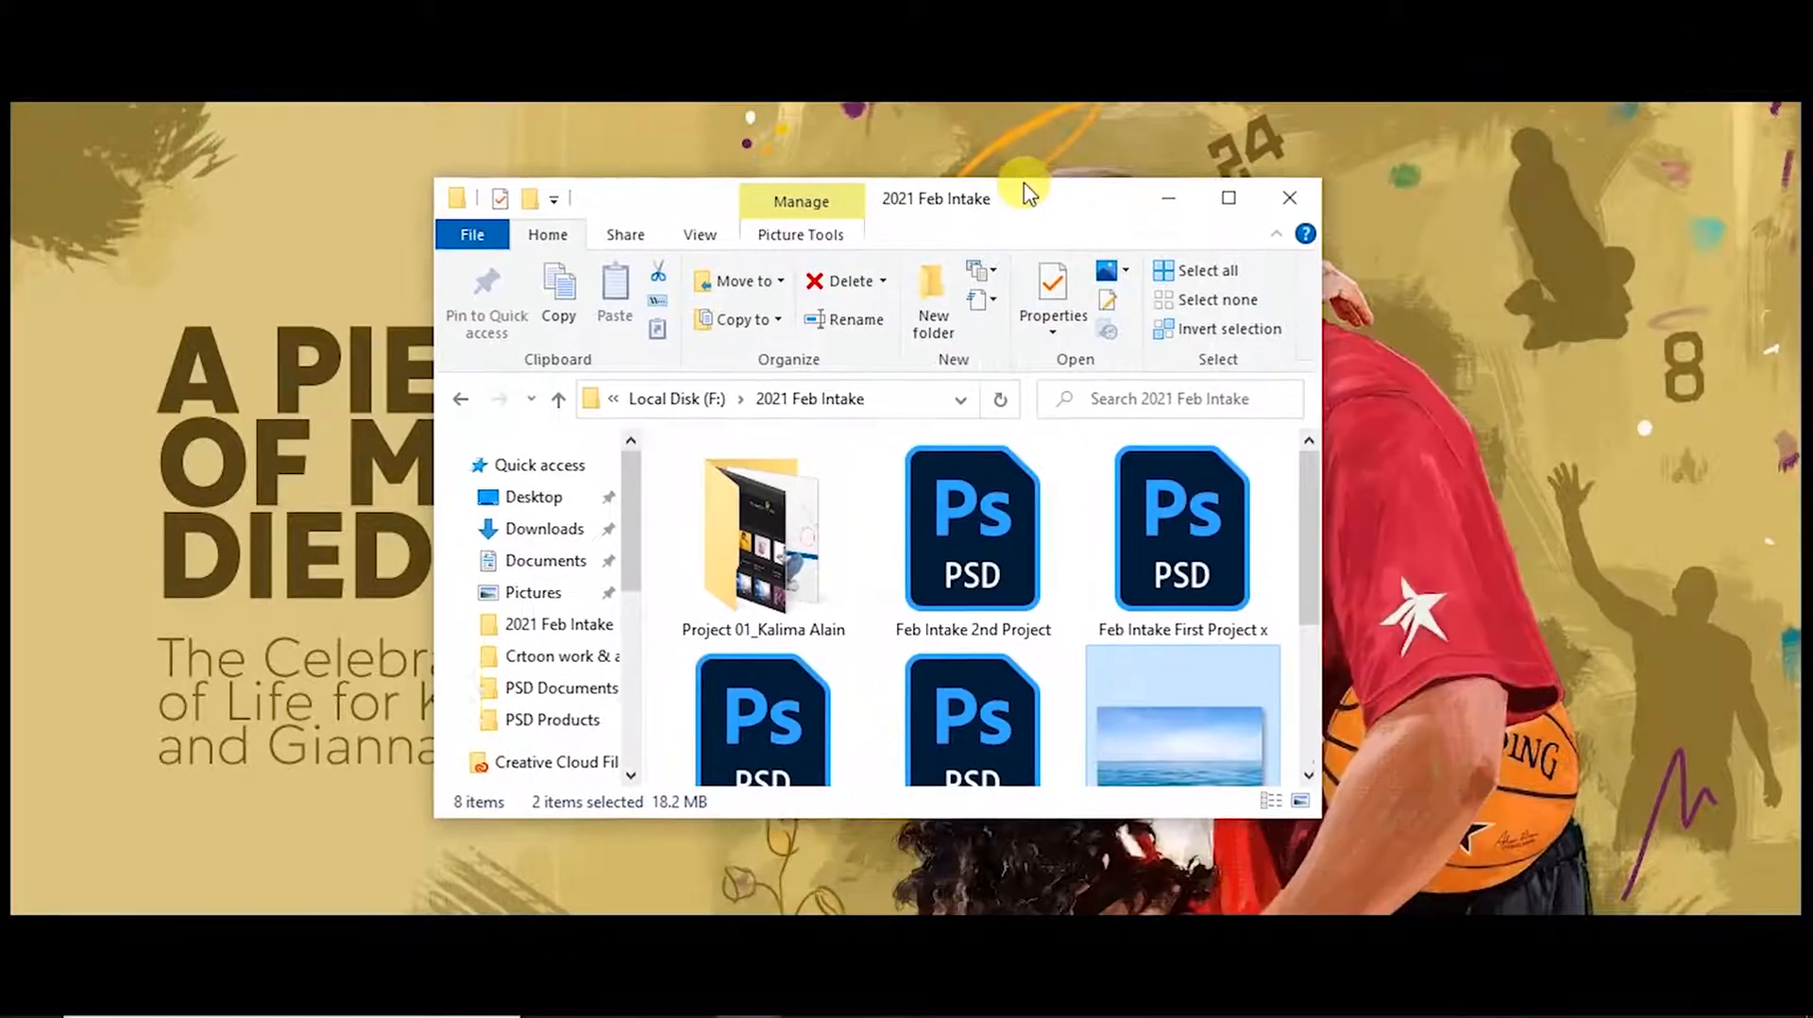
drag(1158, 672, 1159, 88)
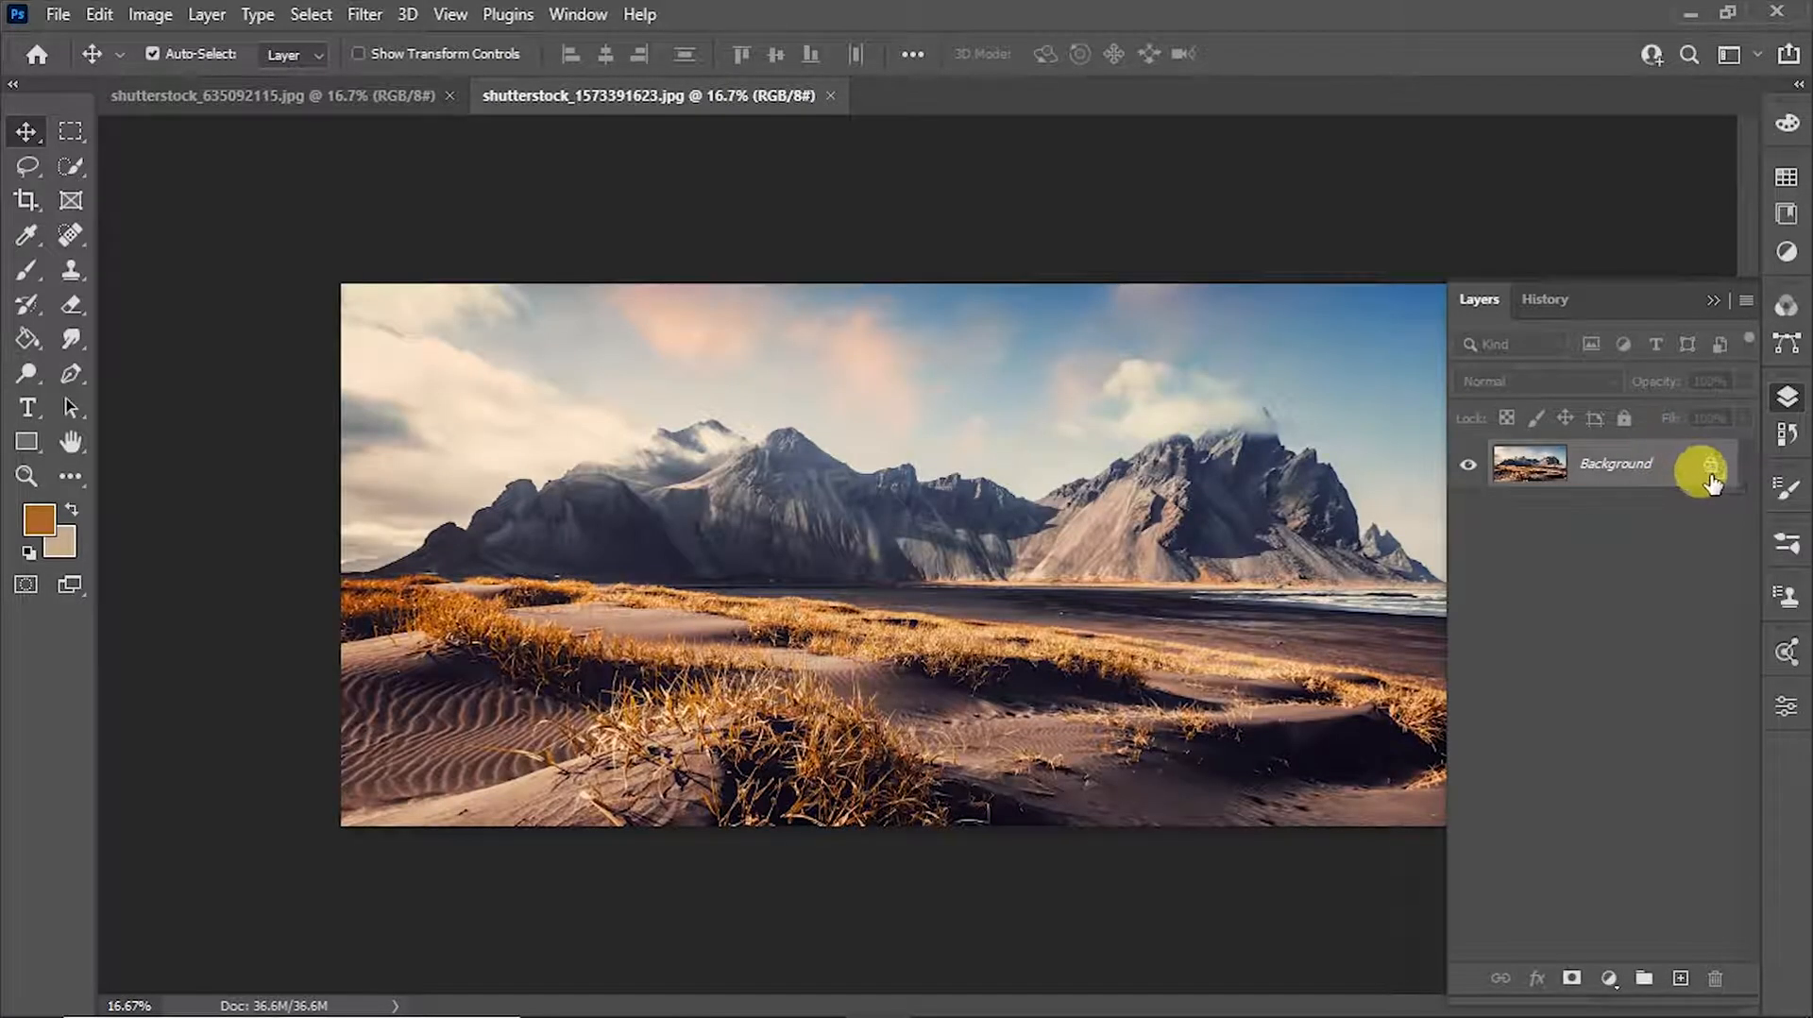
Step: Unlock the Background layer in both the mountain image and the sea image
click(1710, 470)
click(344, 99)
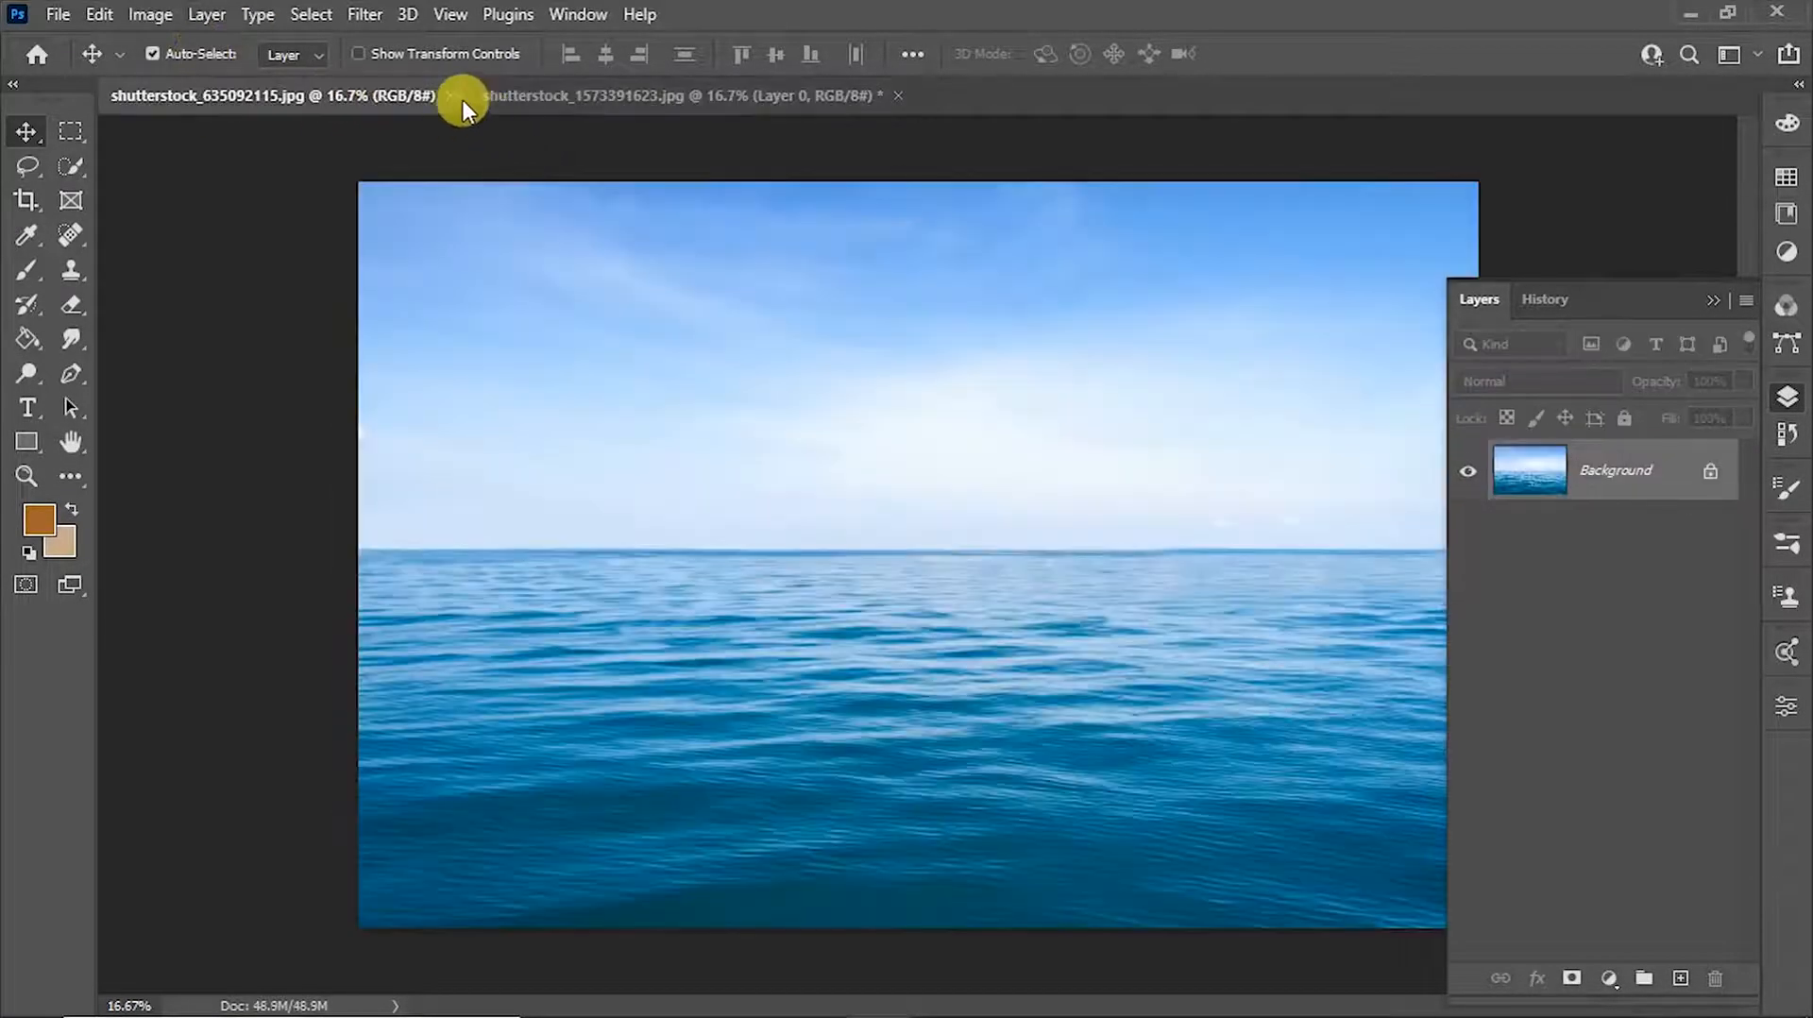
click(1710, 469)
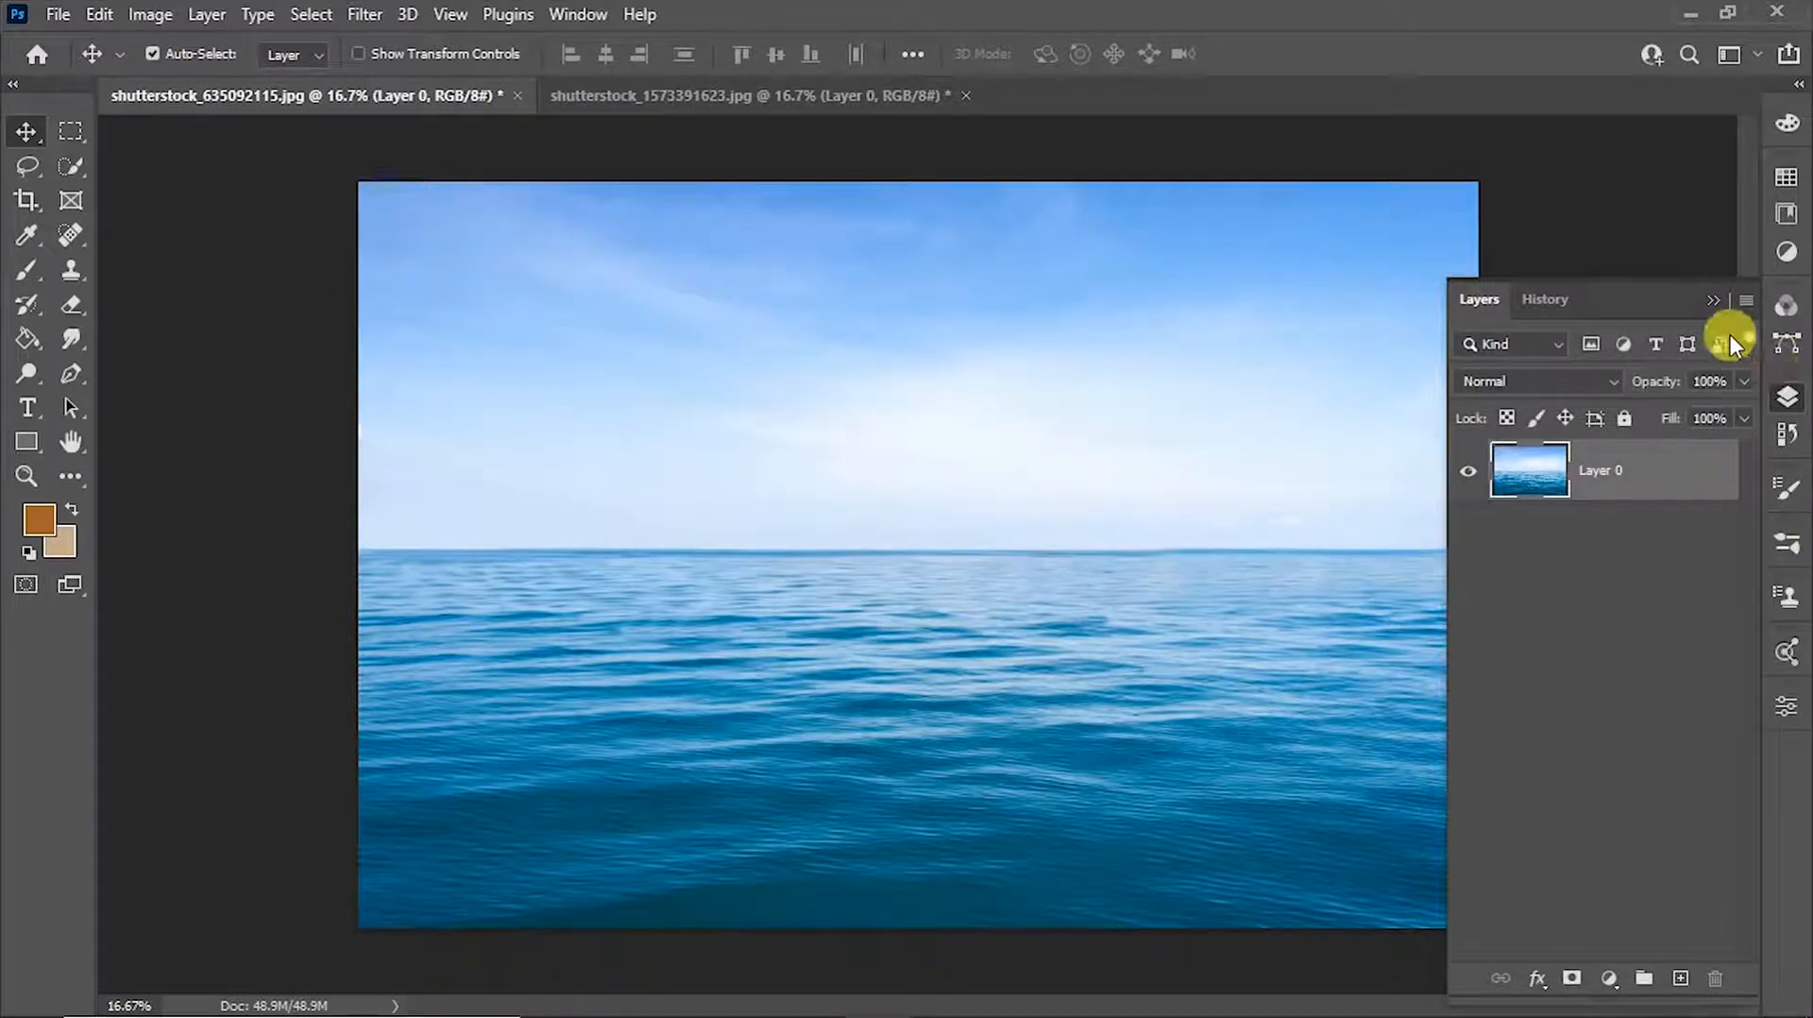
click(1126, 414)
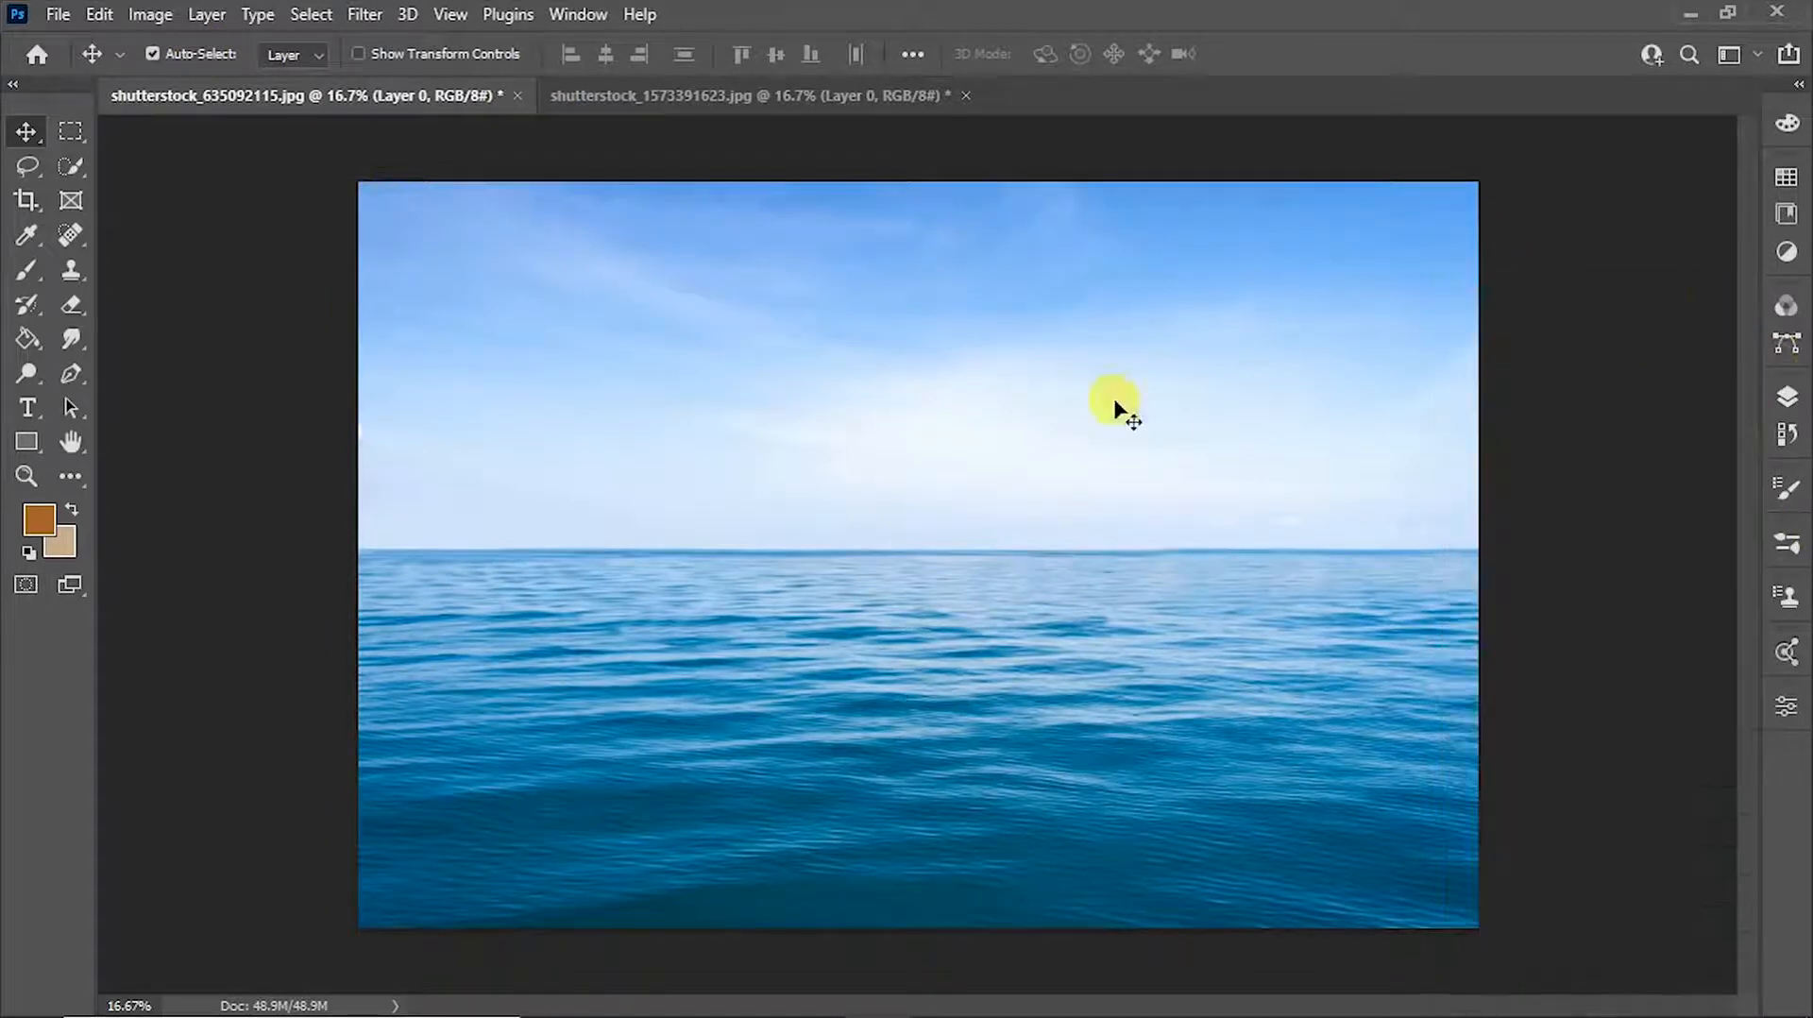
Step: Copy the mountain image into the sea document as a new layer aligned with the canvas's upper edge
click(703, 102)
click(1785, 436)
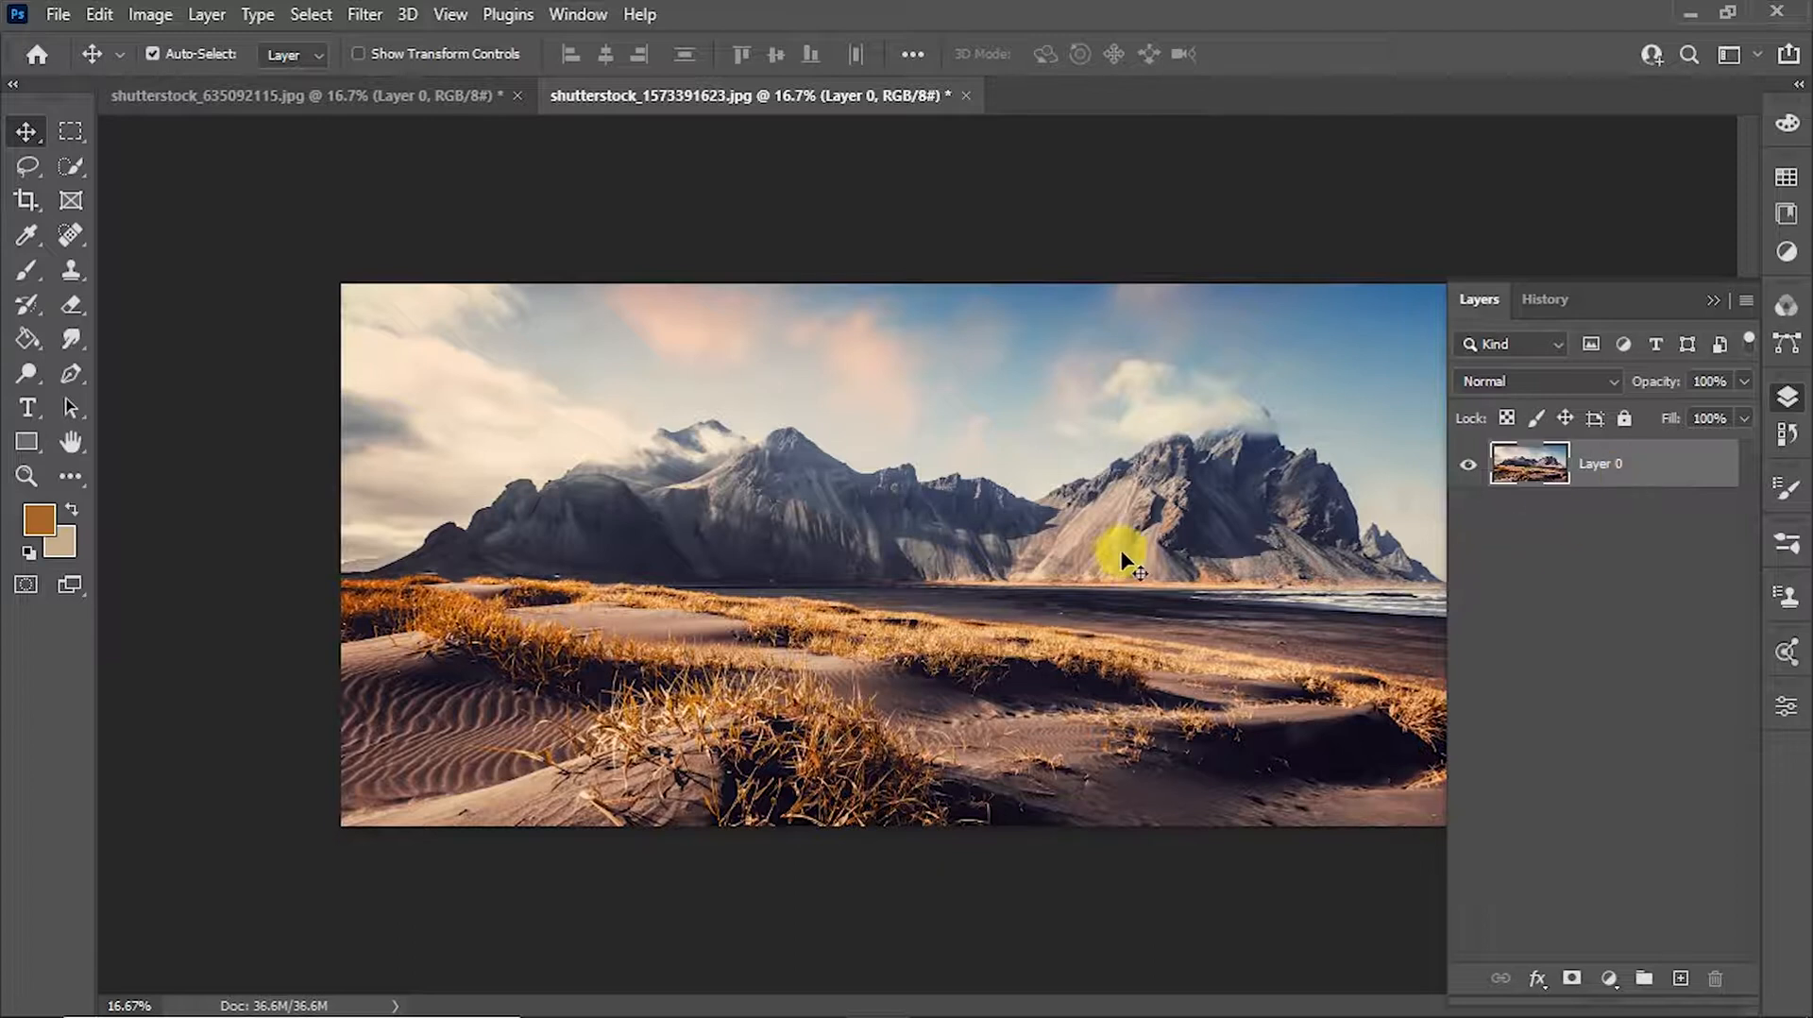
drag(997, 510, 963, 481)
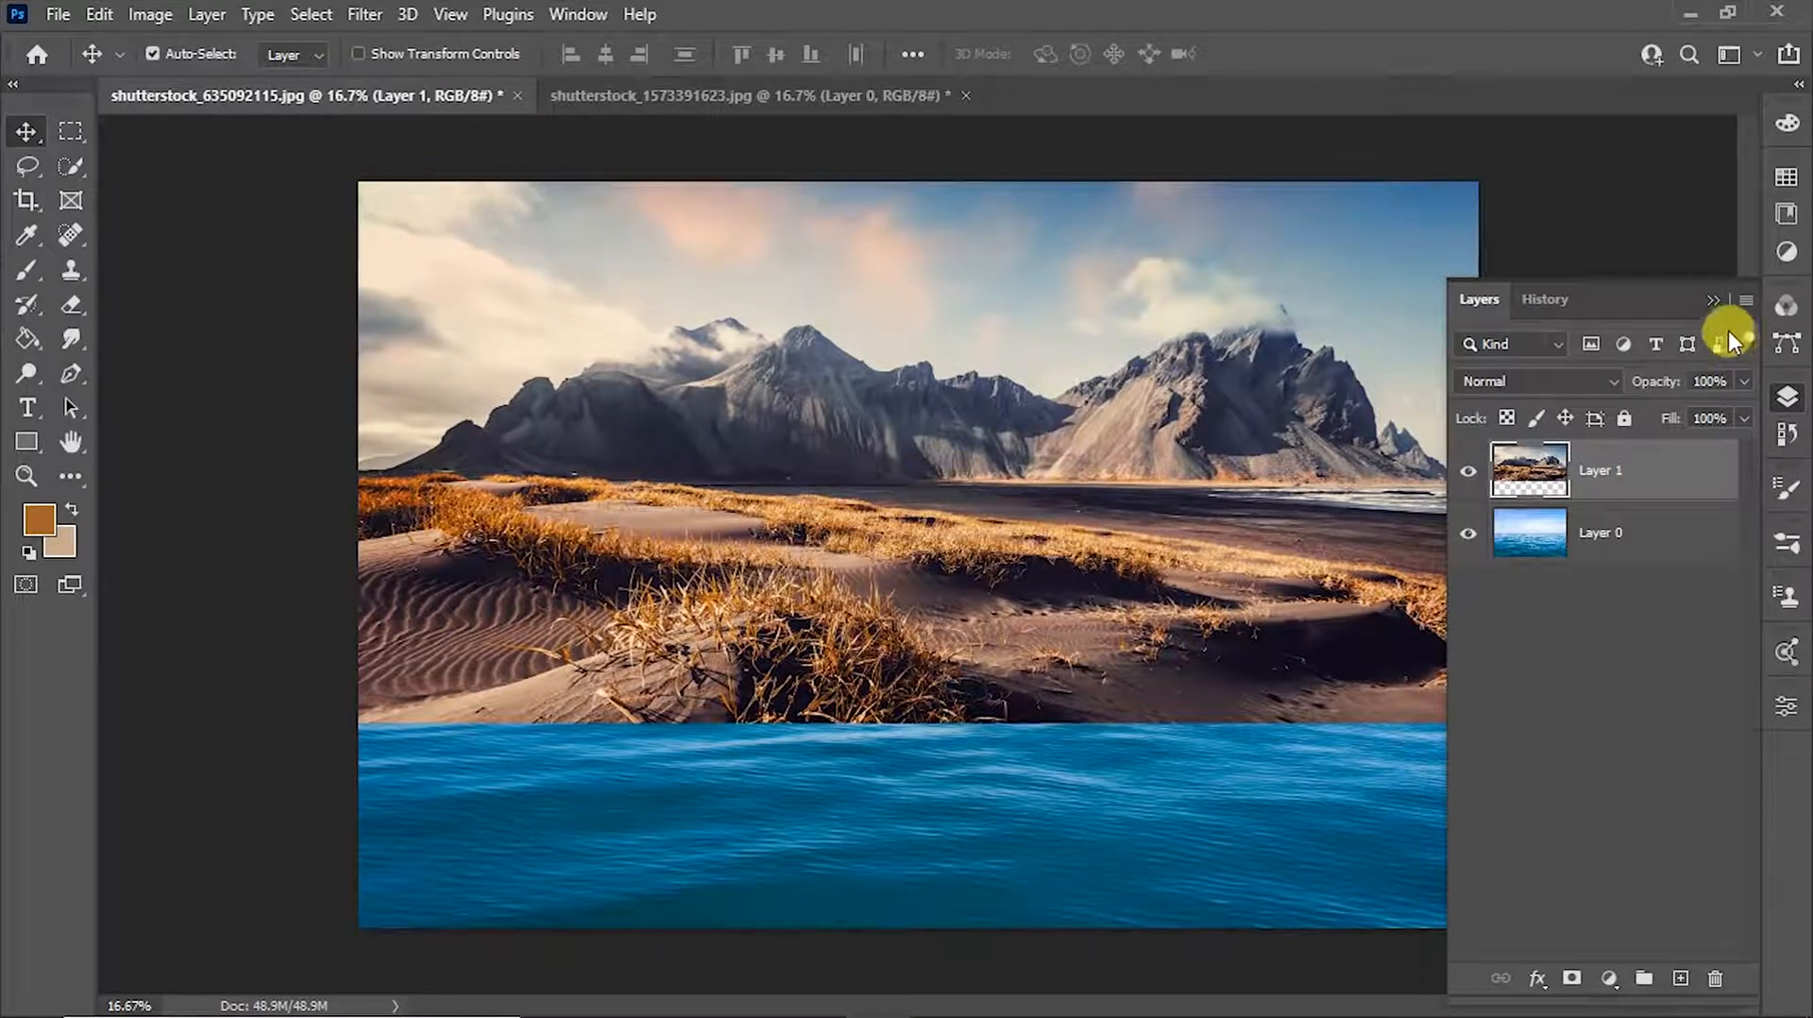
click(1712, 301)
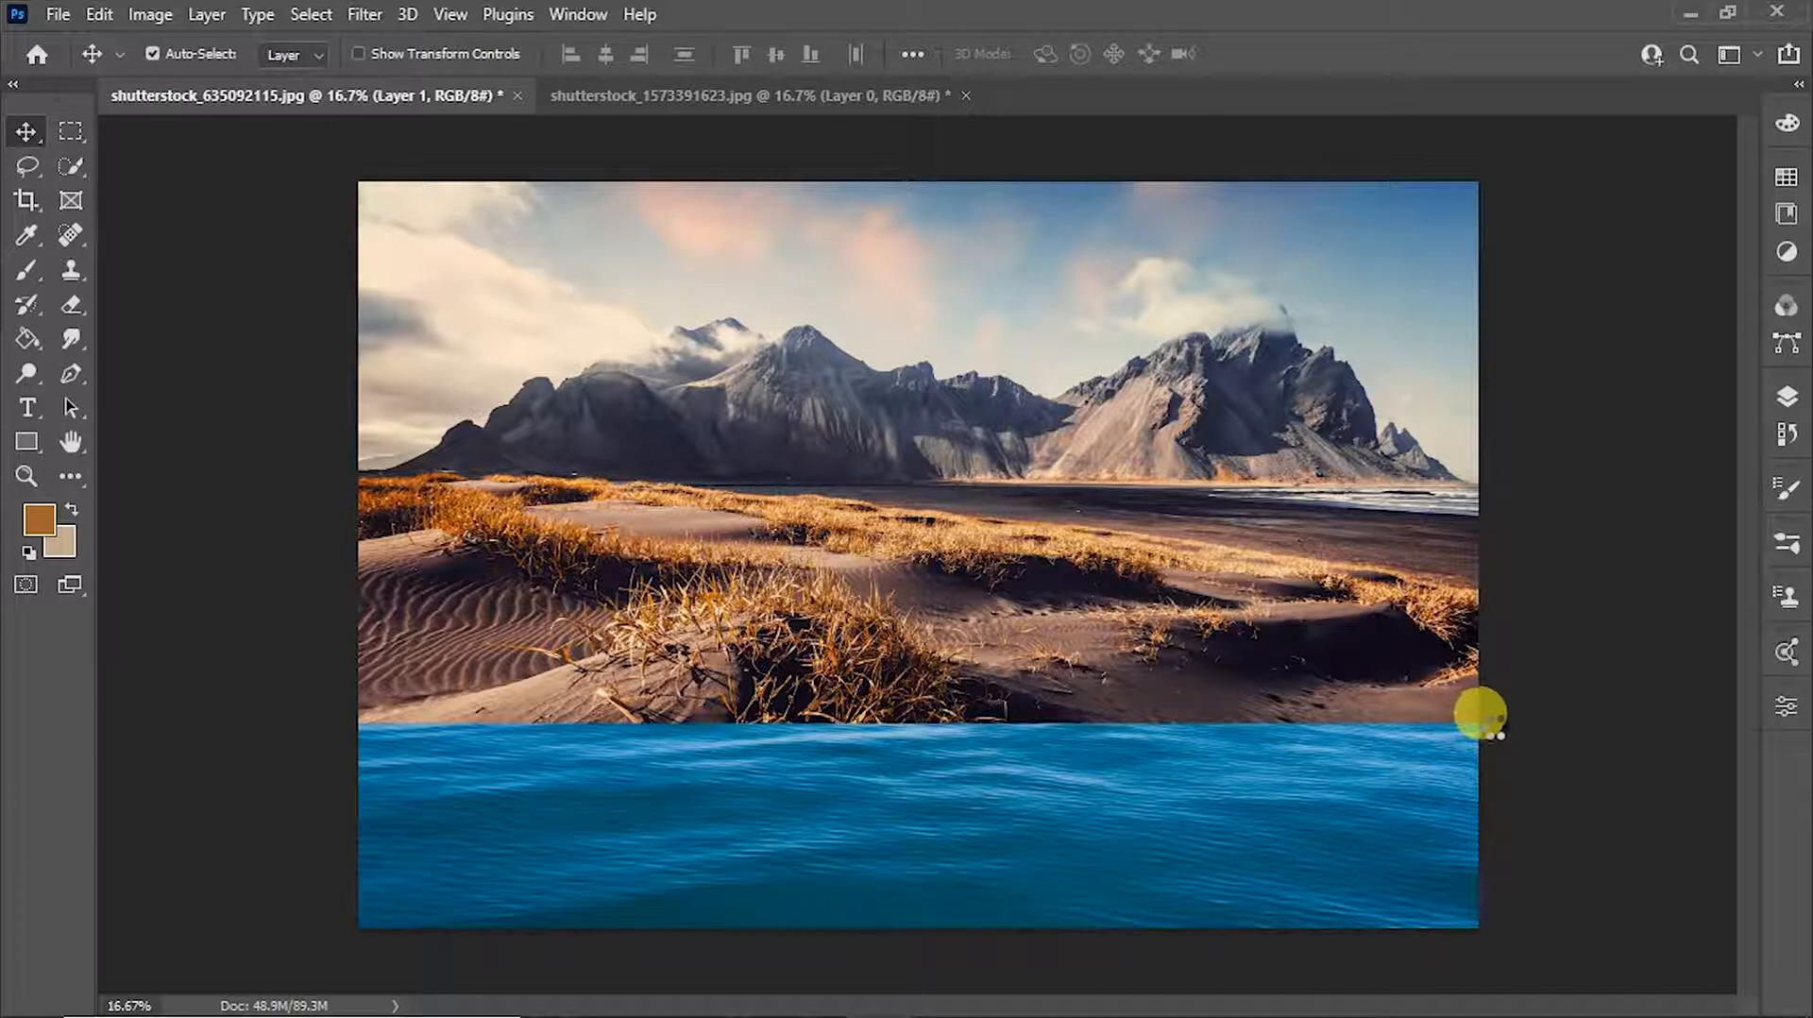
key(t)
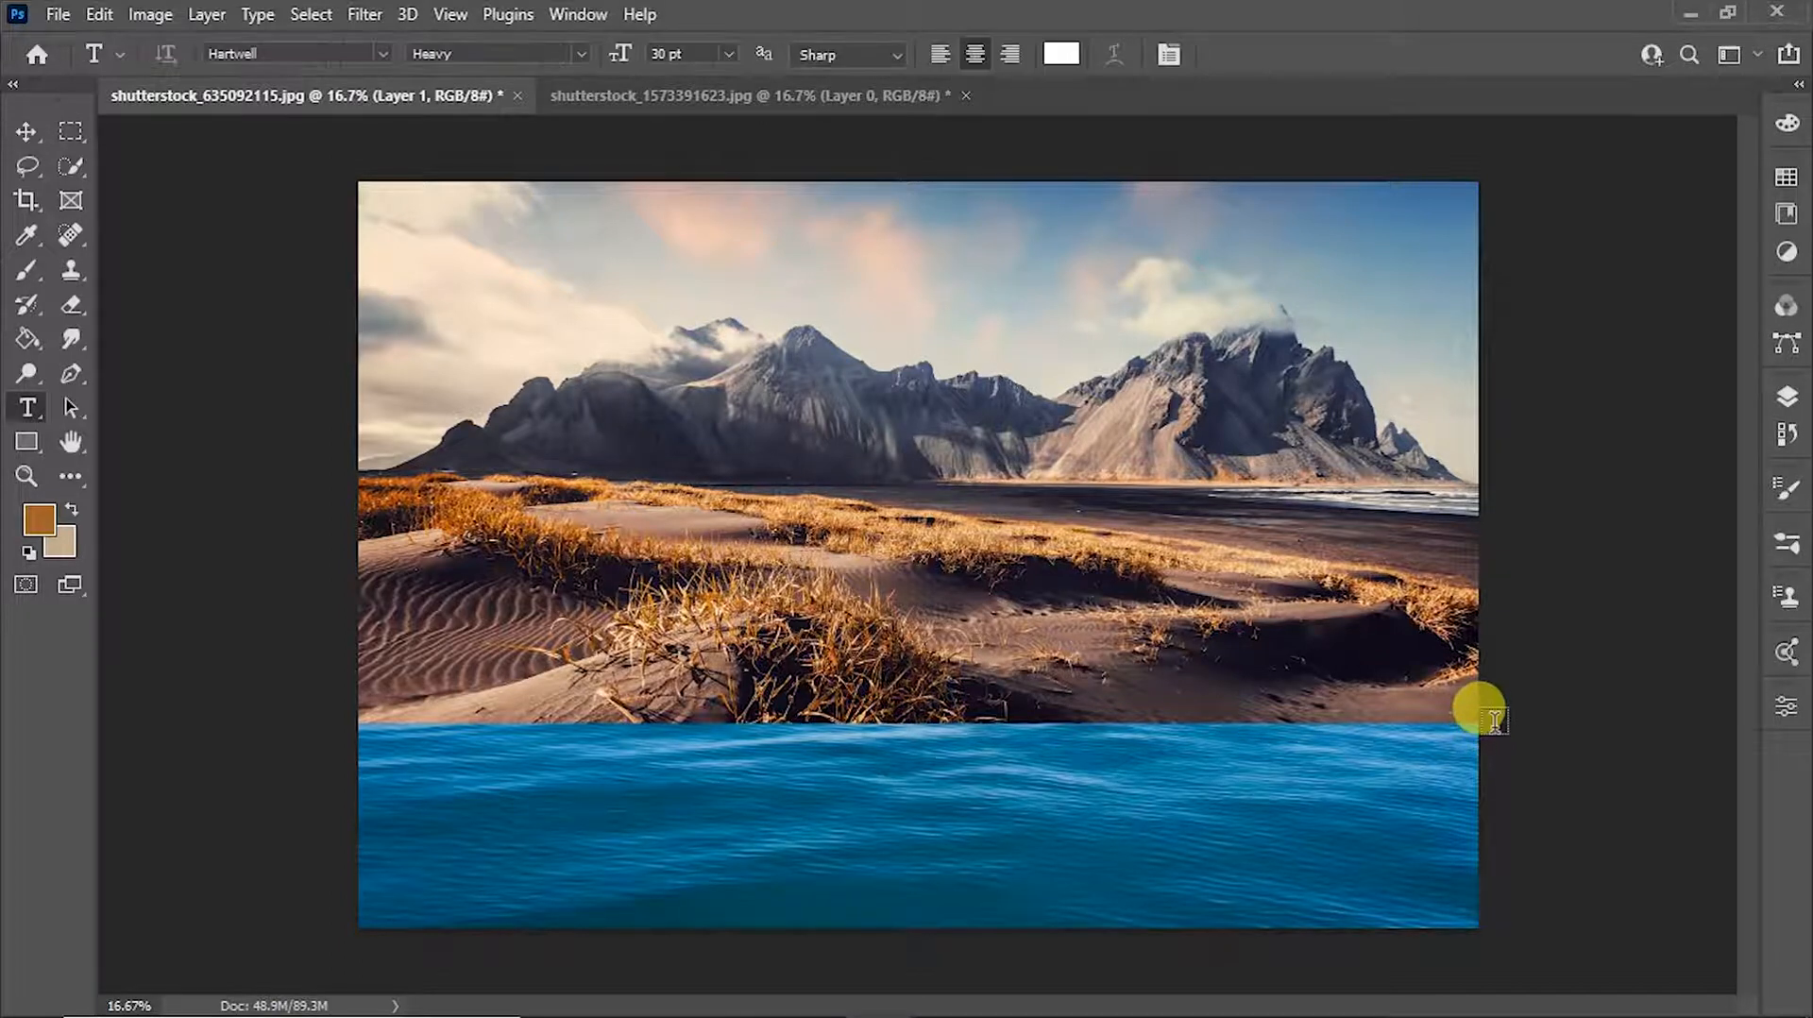
right_click(34, 134)
click(141, 156)
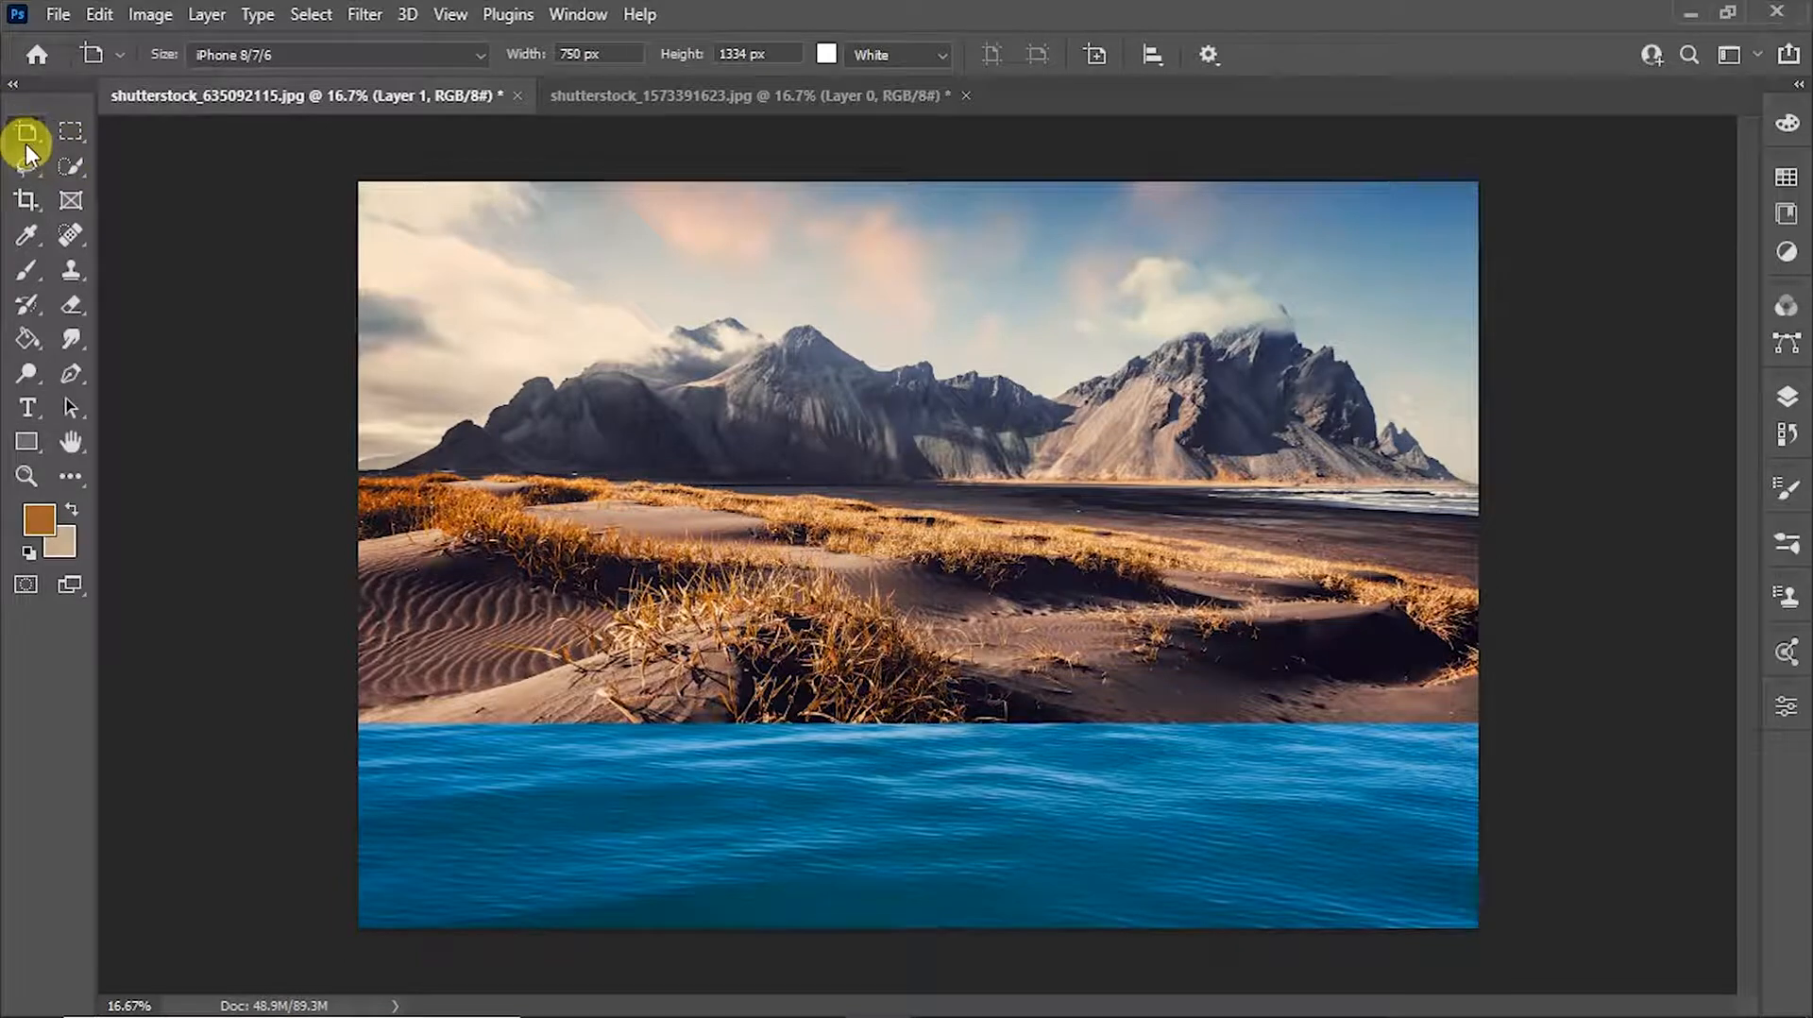
right_click(26, 132)
click(127, 132)
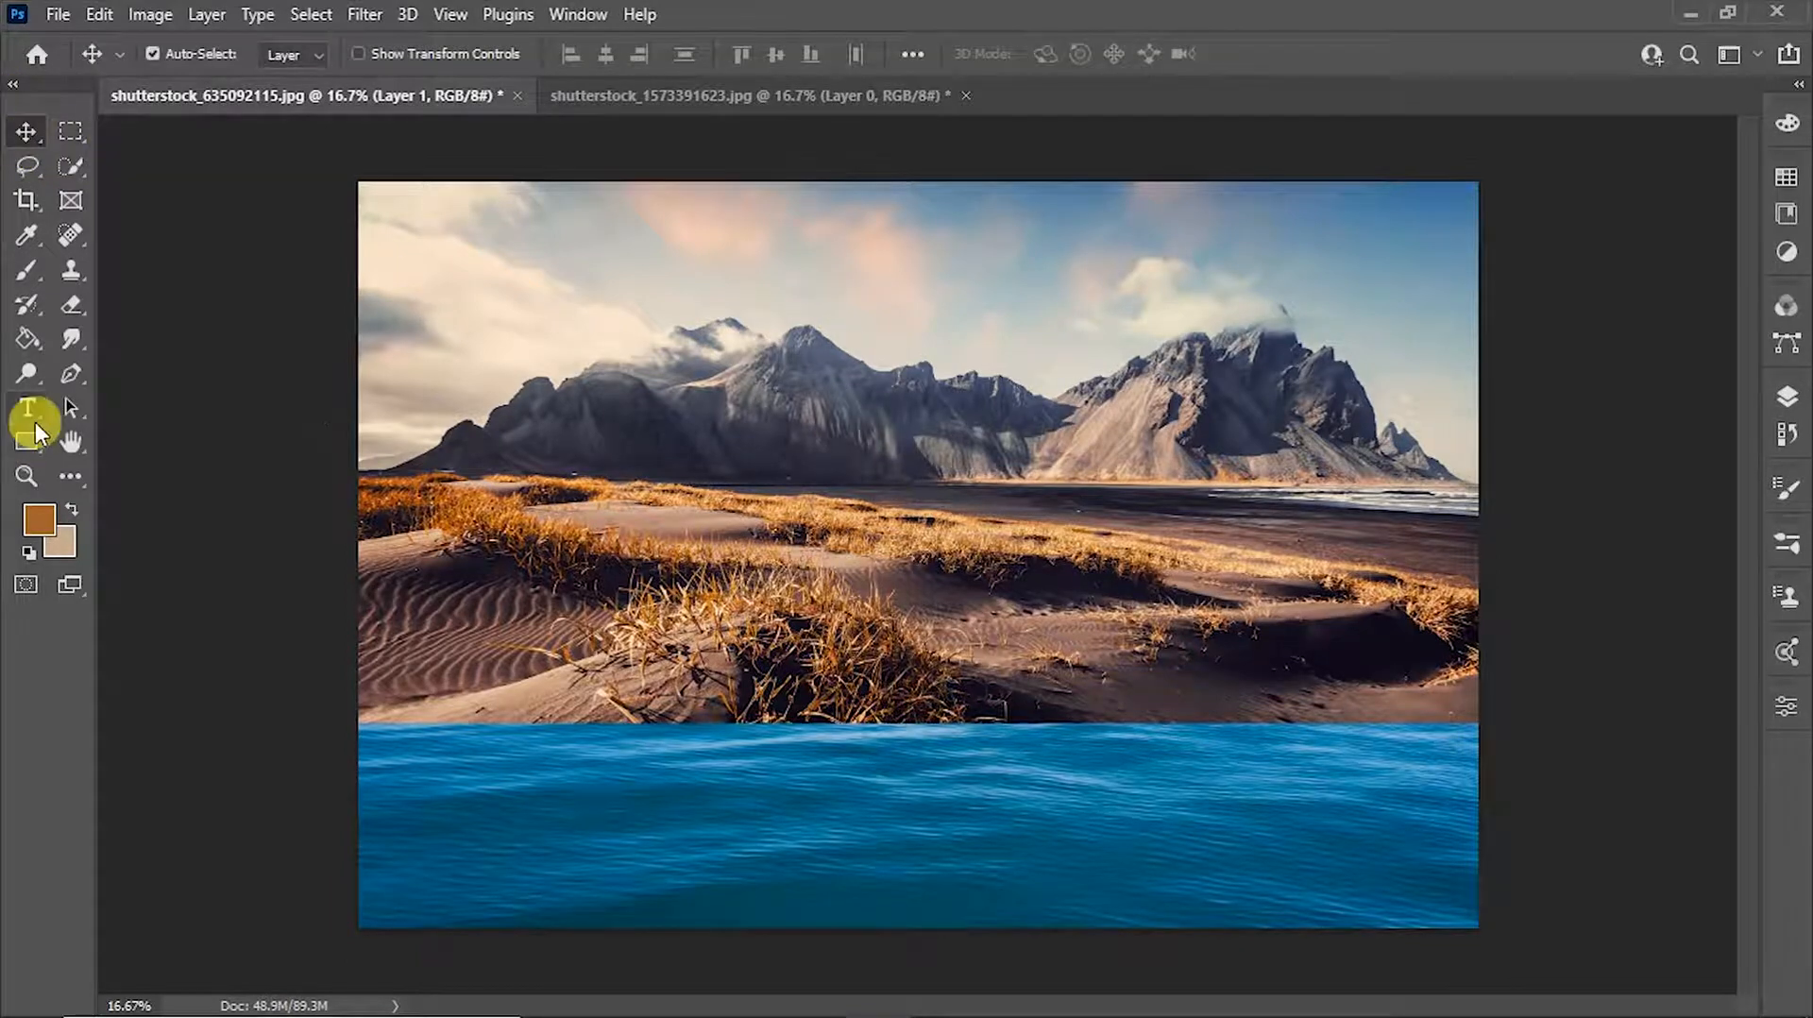
Step: Scale the mountain layer to 97.13% with Free Transform so it fits the canvas width
key(ctrl+t)
drag(1509, 722, 1475, 731)
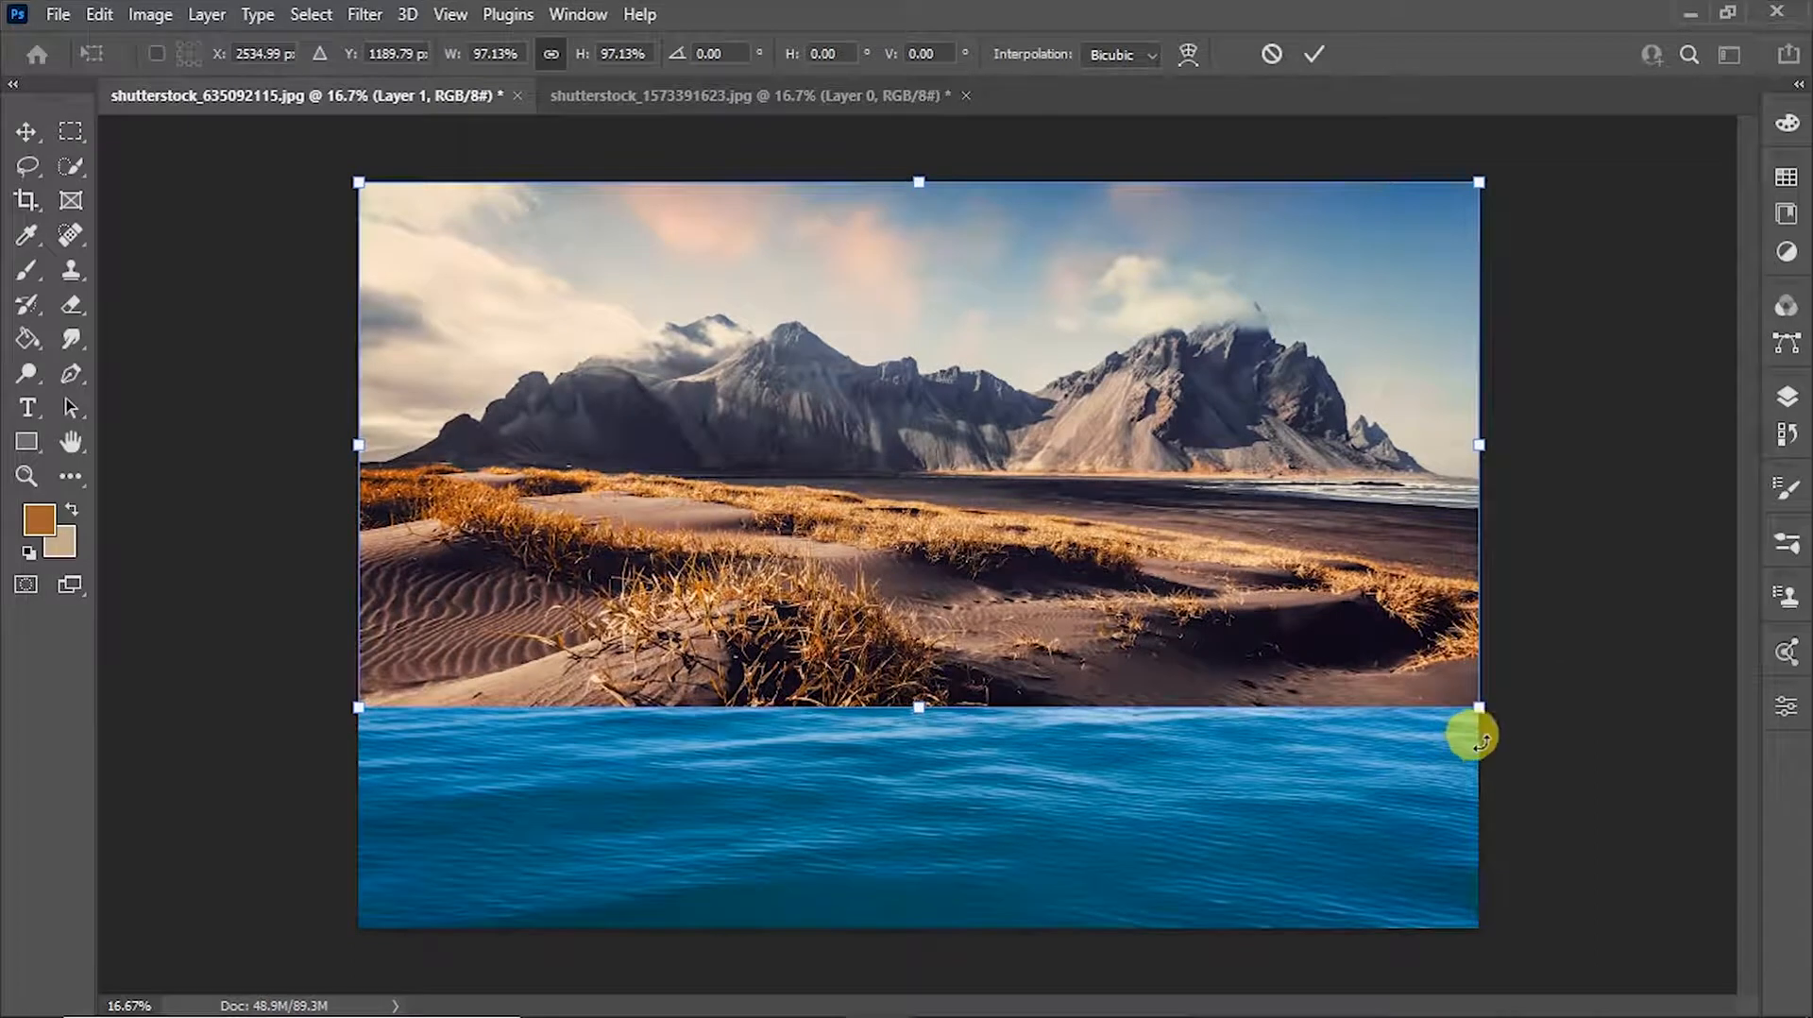
key(Return)
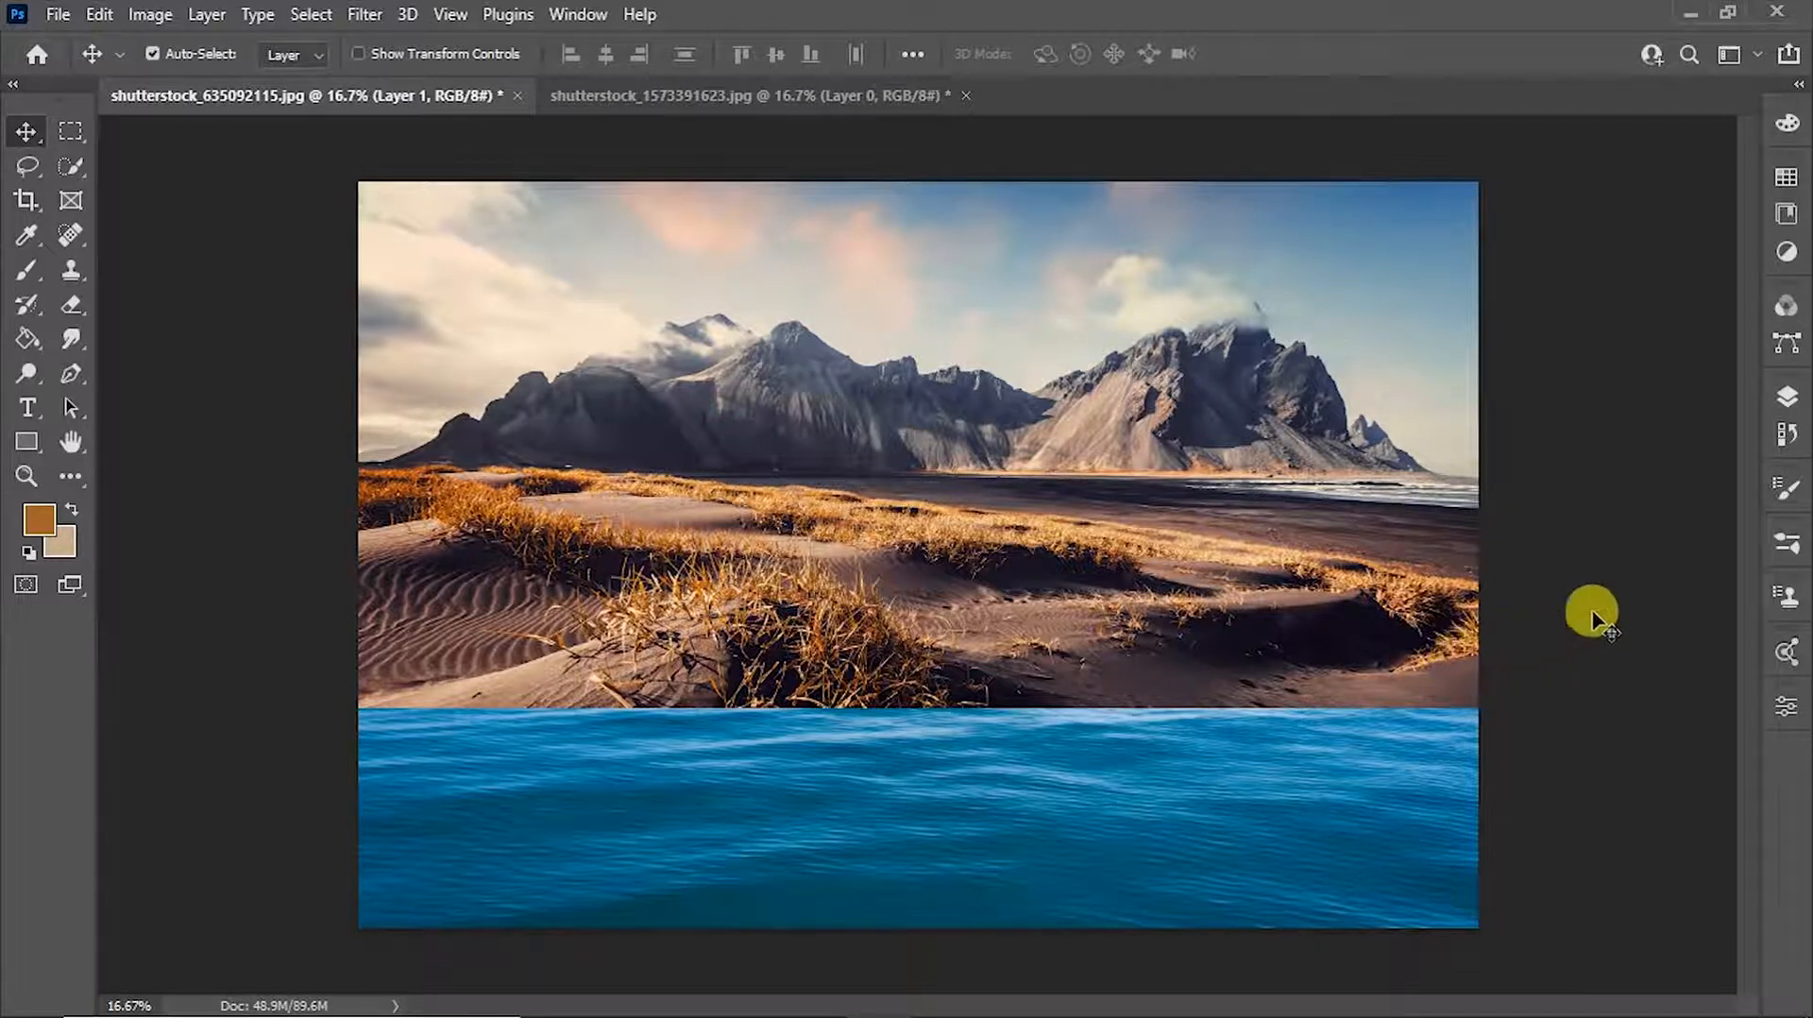
Step: Switch from the Paint Bucket to the Gradient tool with the mountain layer kept selected
click(1795, 401)
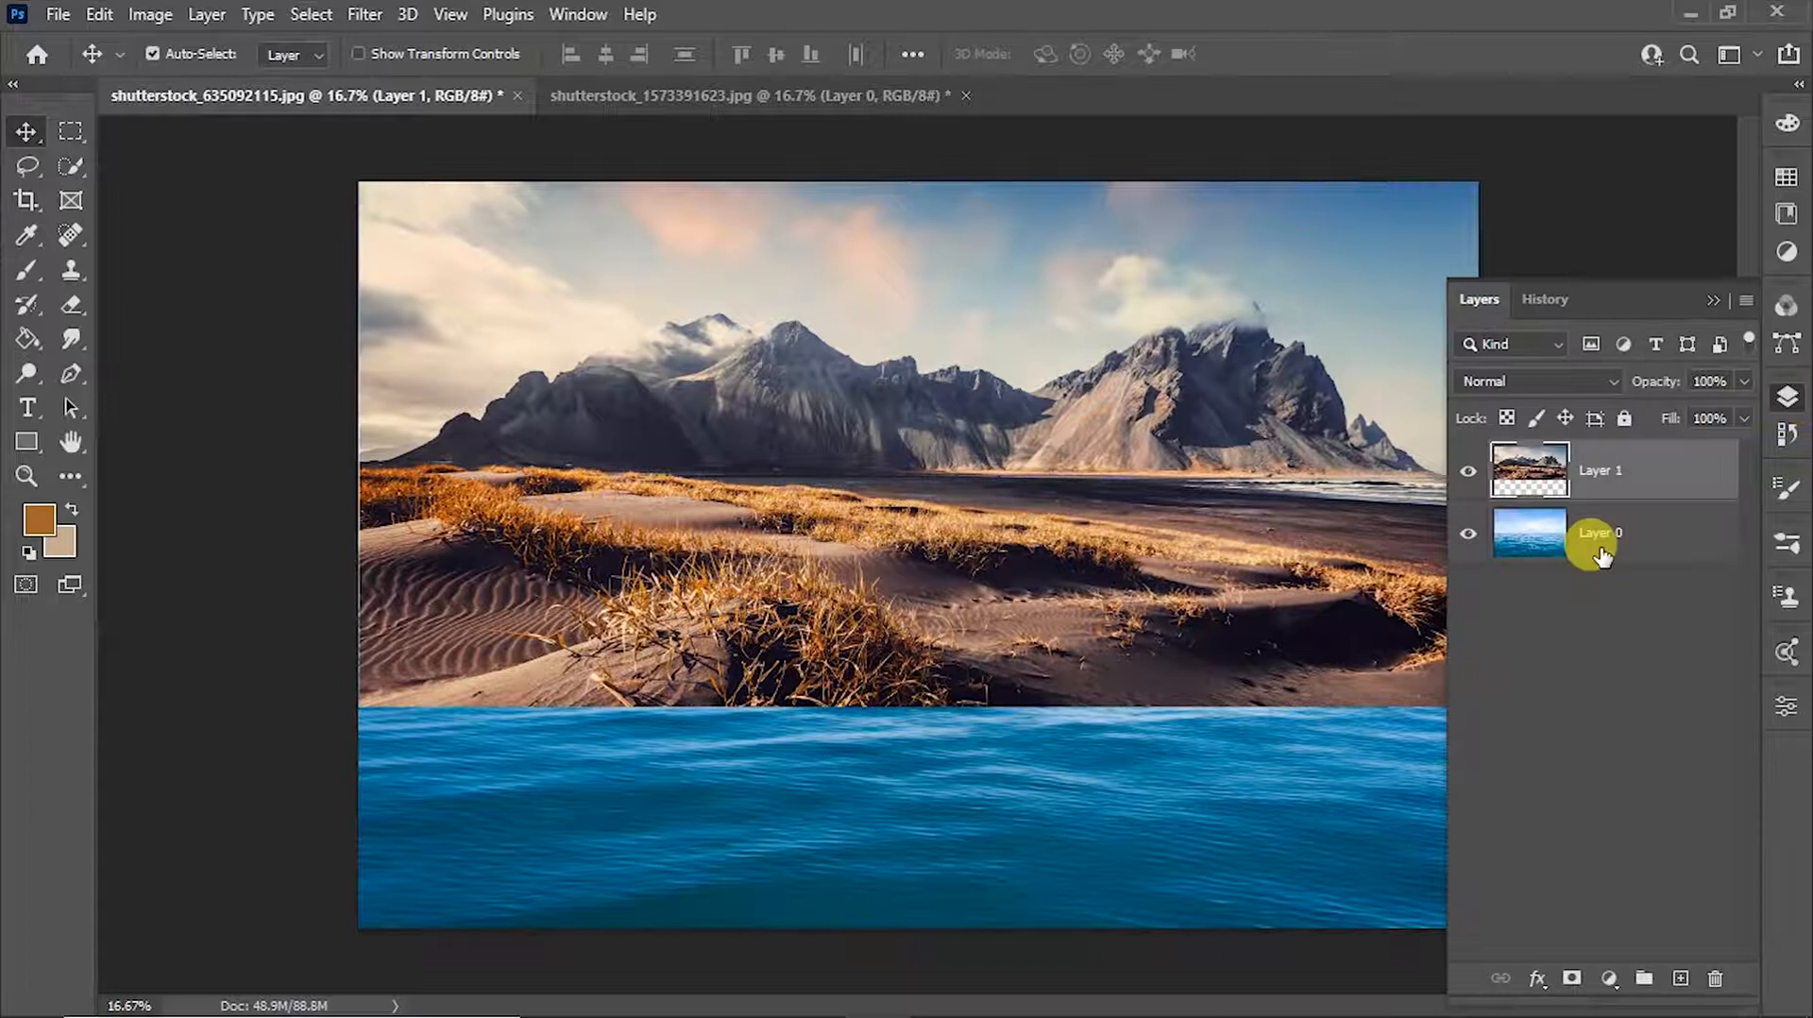
click(29, 340)
right_click(28, 340)
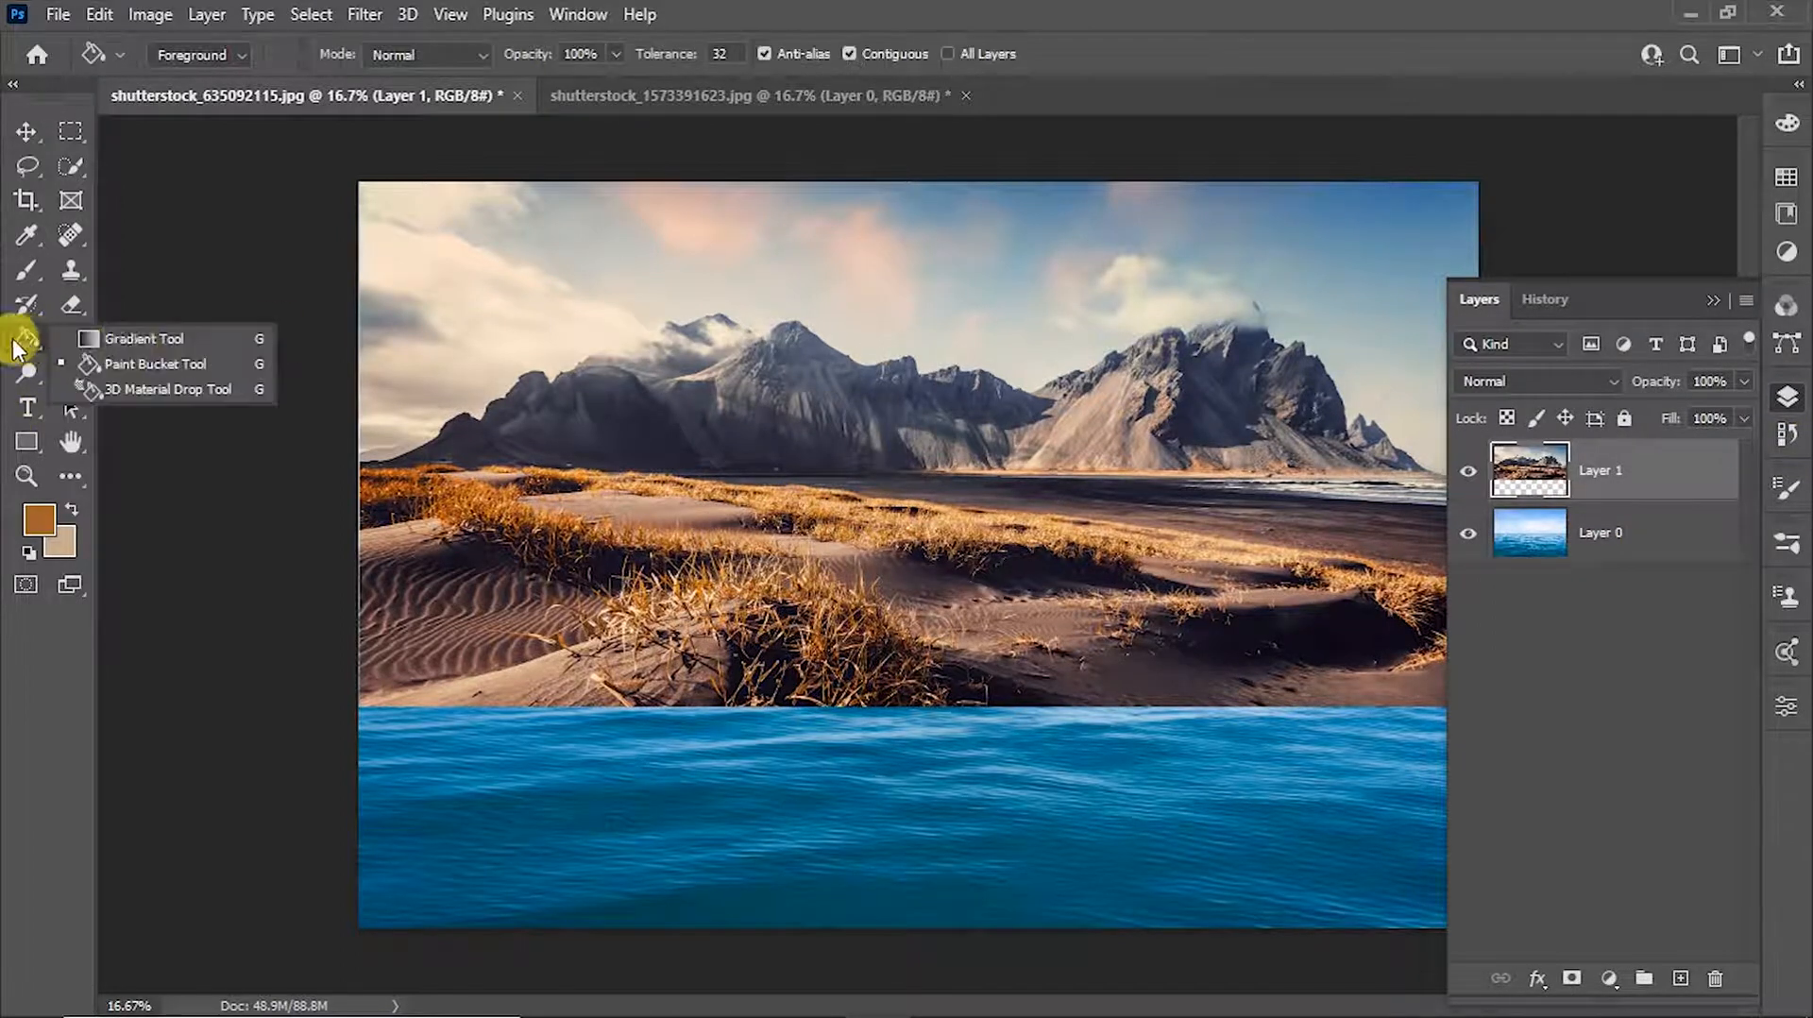
click(162, 339)
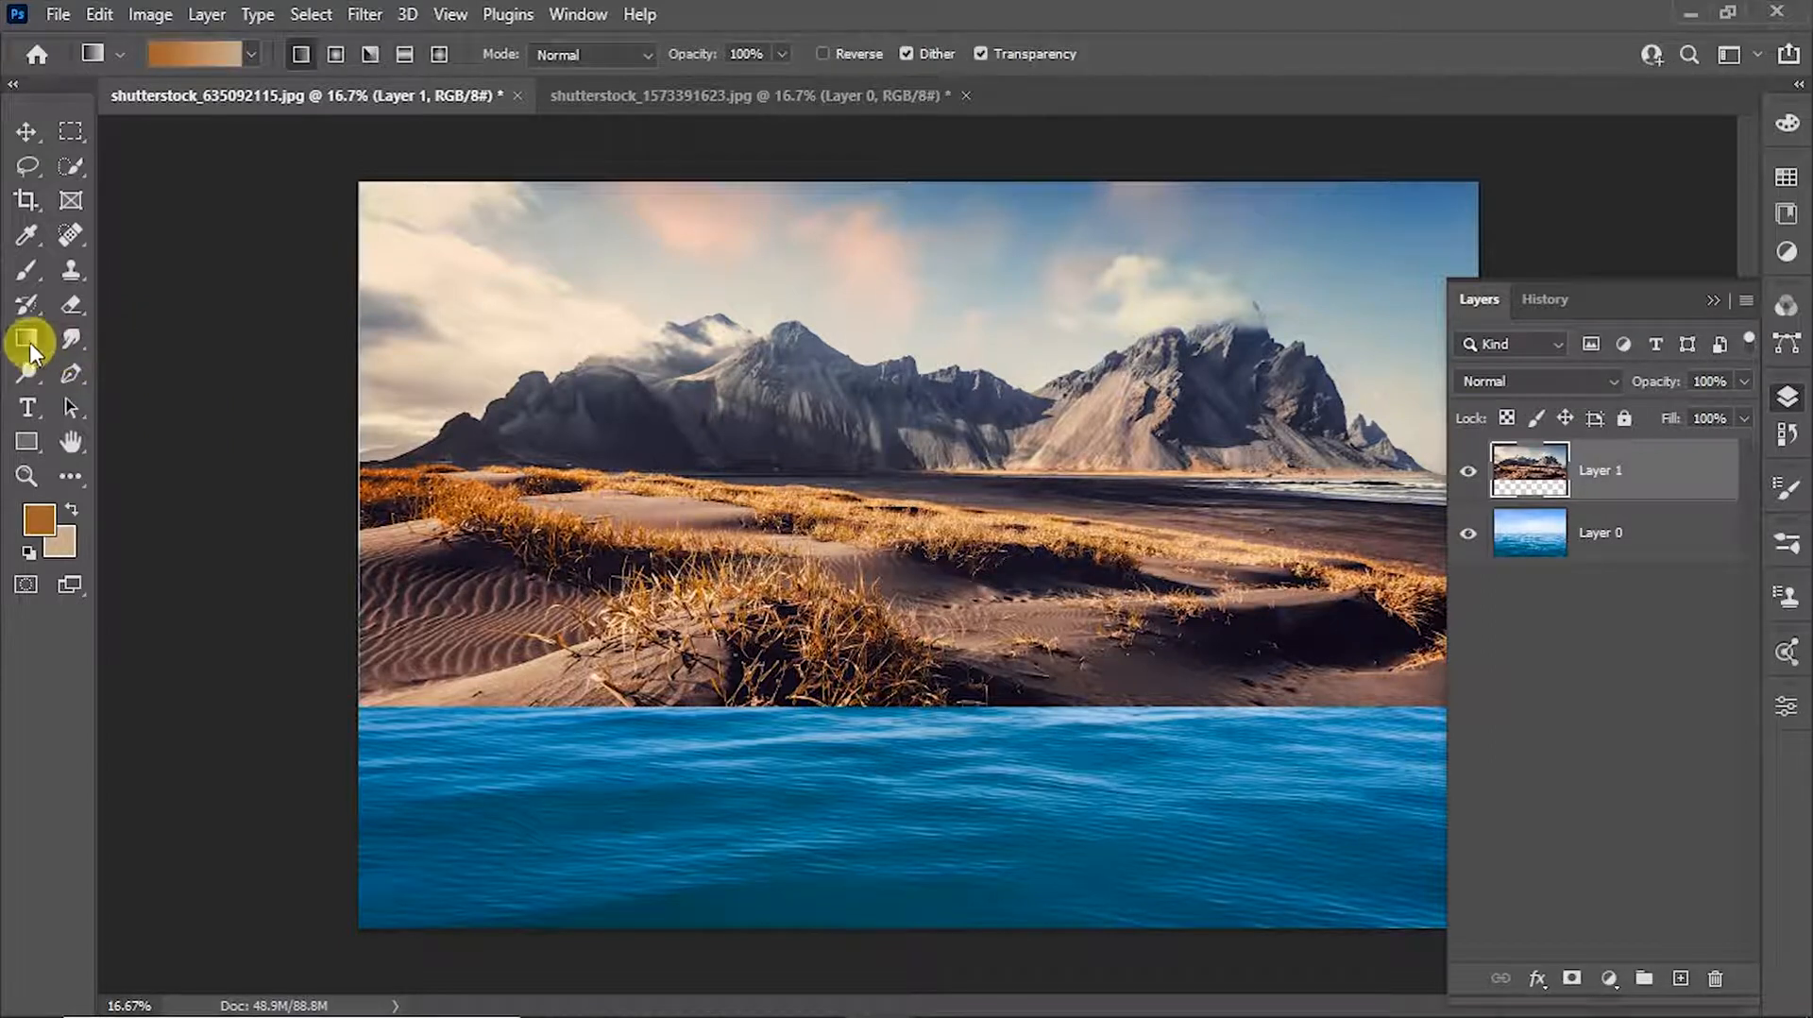
right_click(30, 339)
click(30, 338)
key(shift+g)
key(shift+g)
key(shift+g)
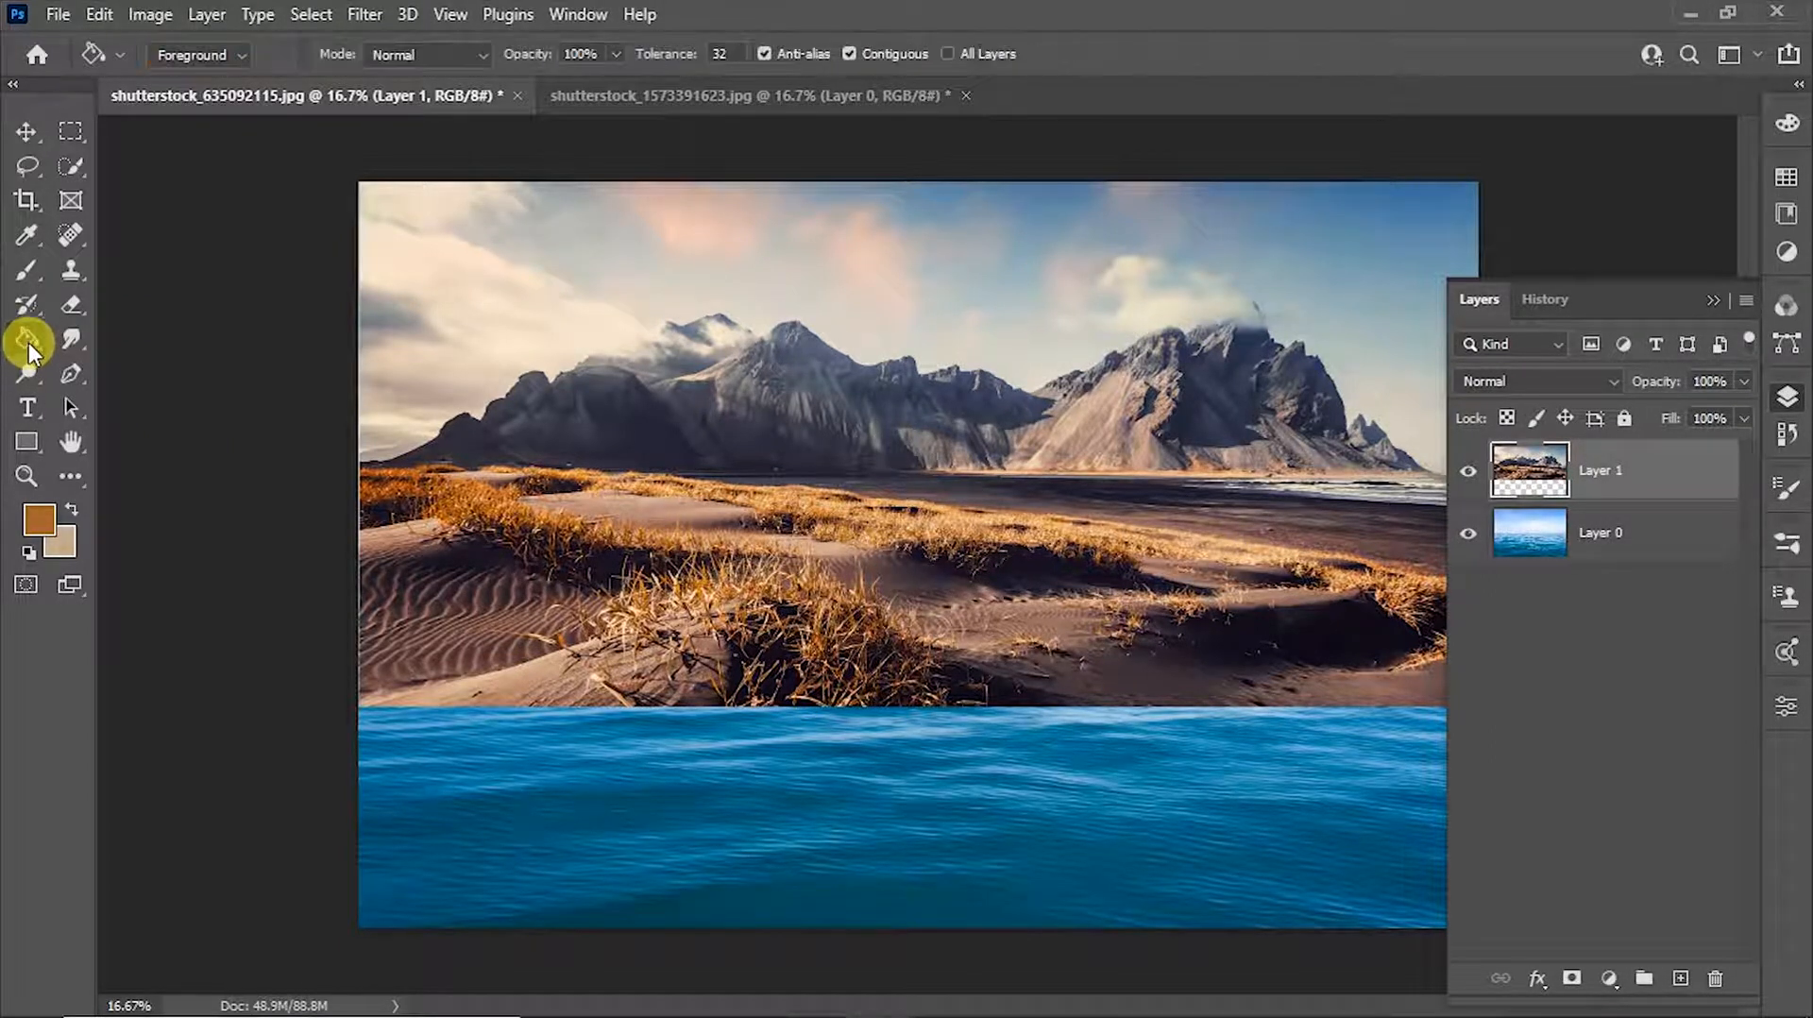
key(shift+g)
key(shift+g)
key(shift+g)
key(shift+g)
key(shift+g)
right_click(24, 338)
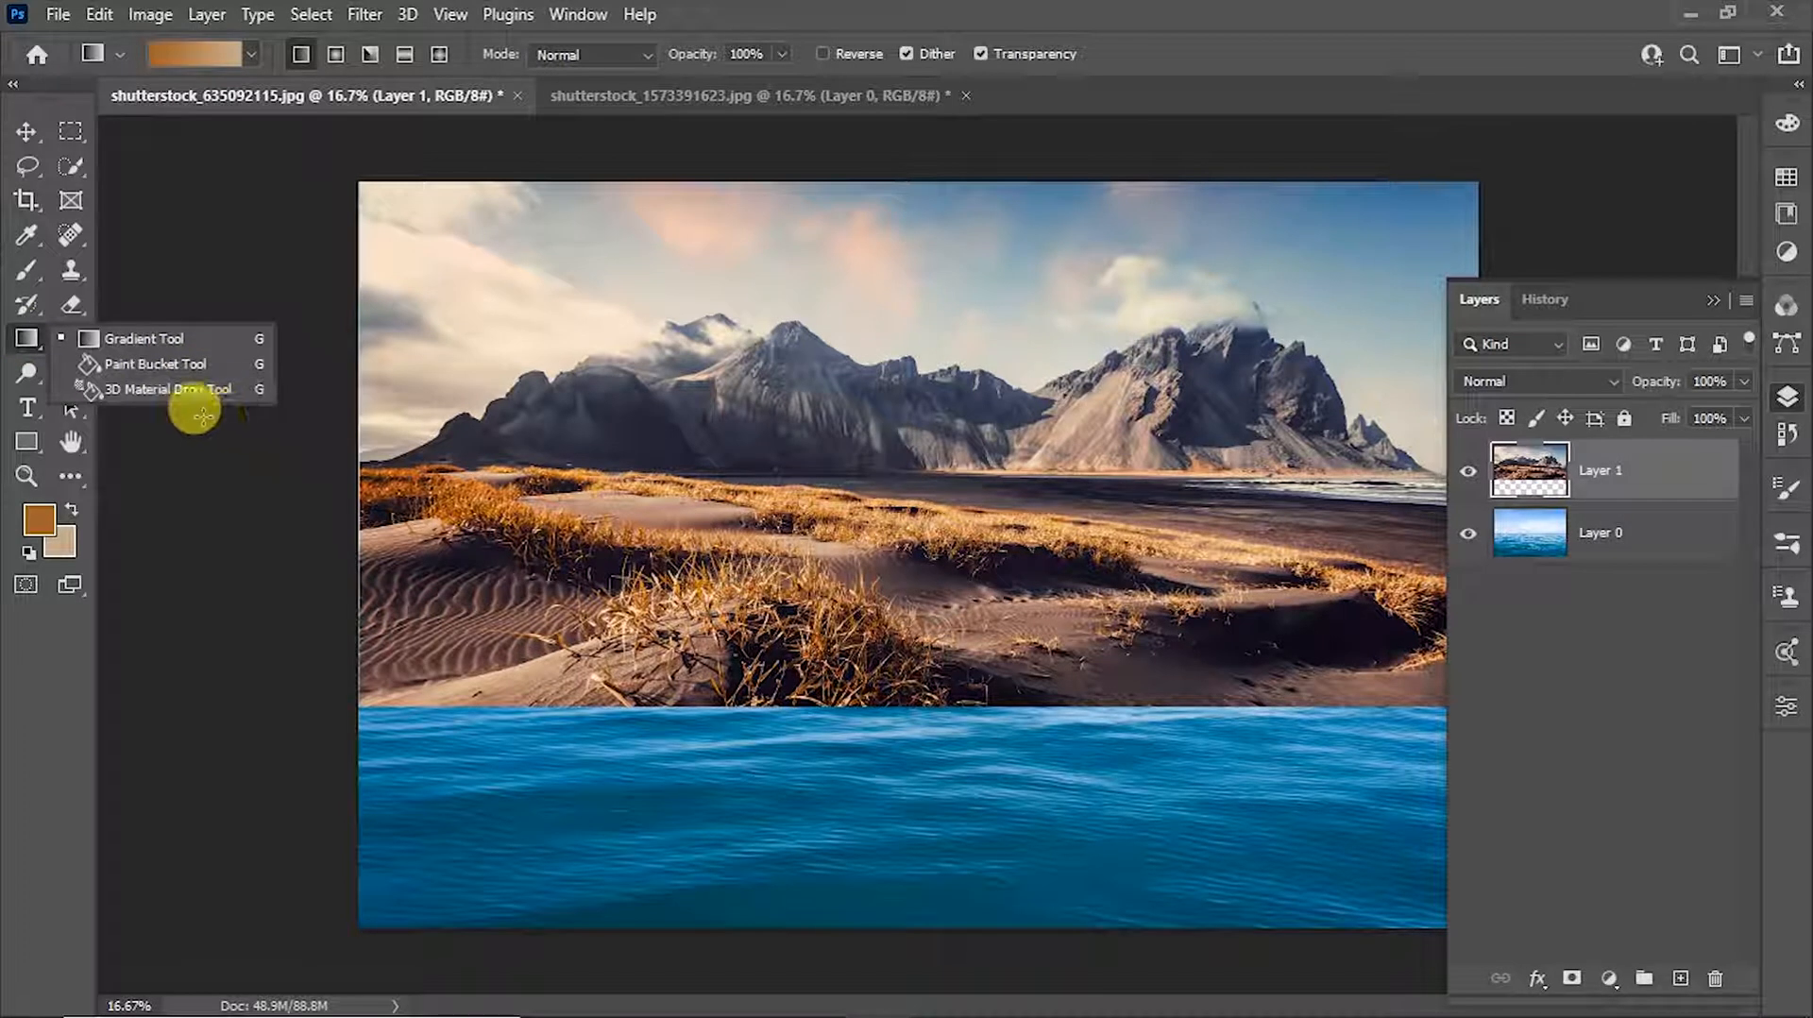
click(133, 338)
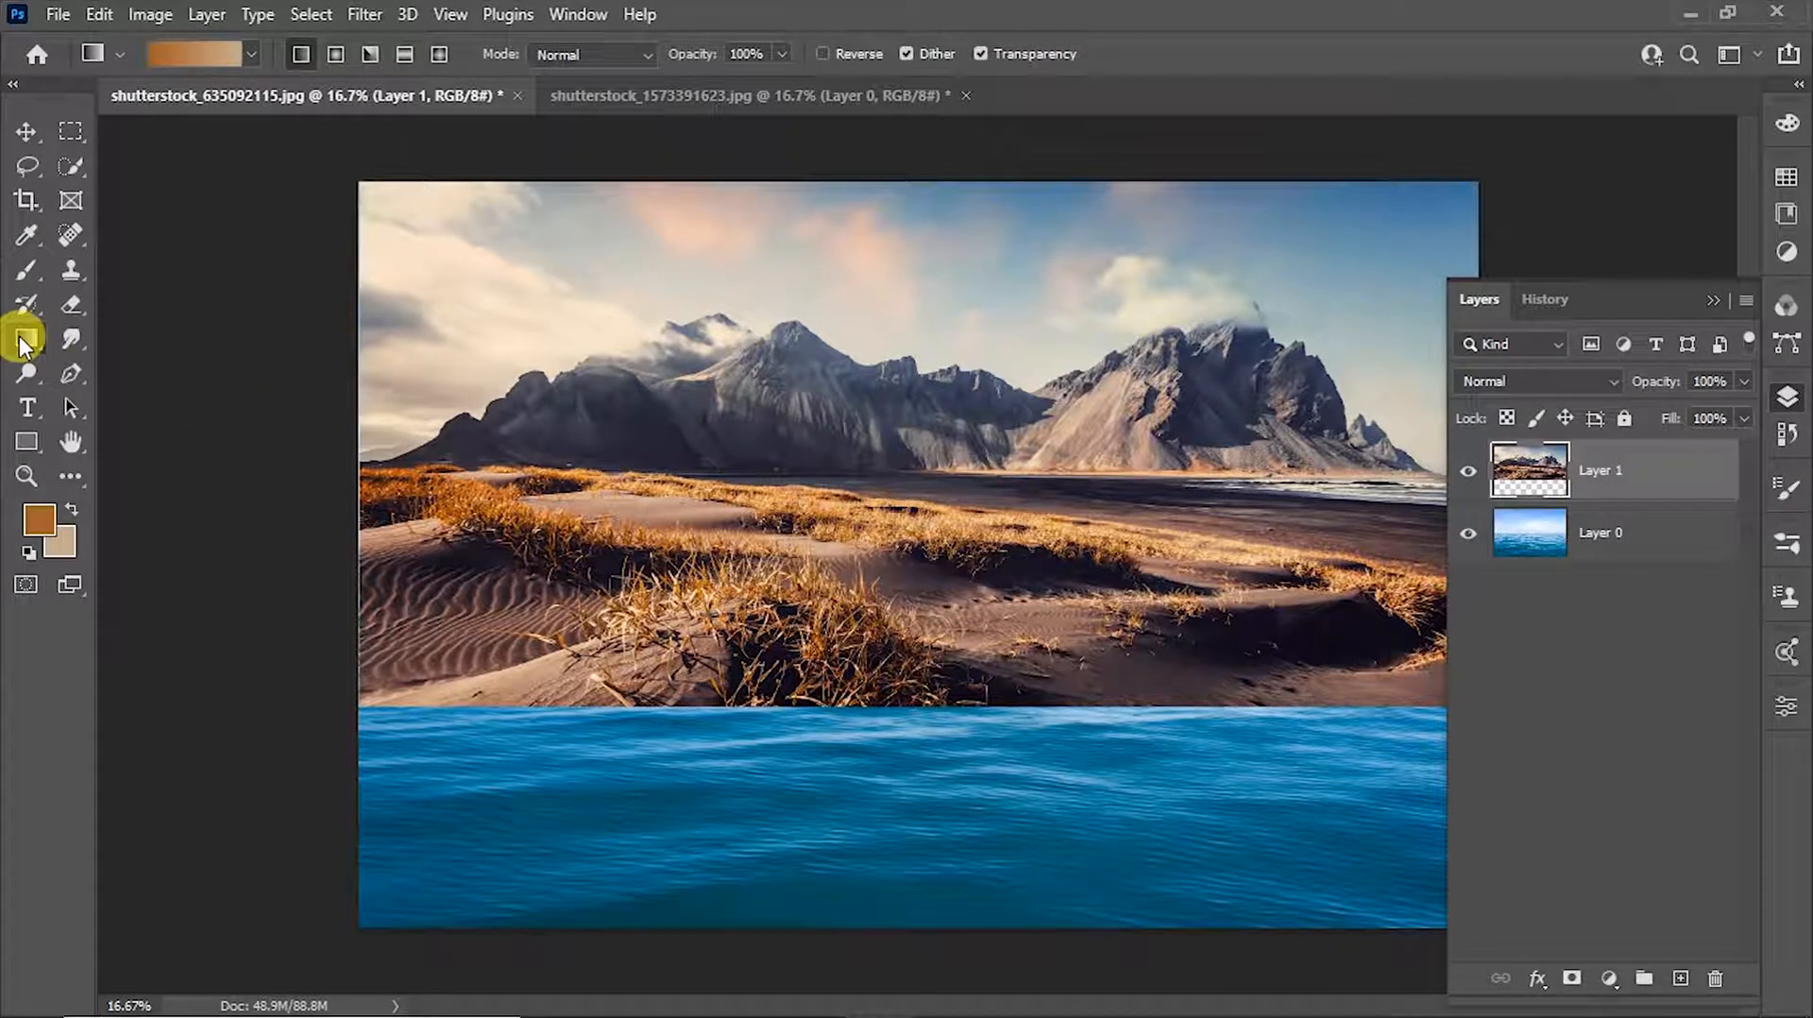
Step: Reset the colours to default, add a layer mask to Layer 1 and set black as the foreground colour
click(29, 552)
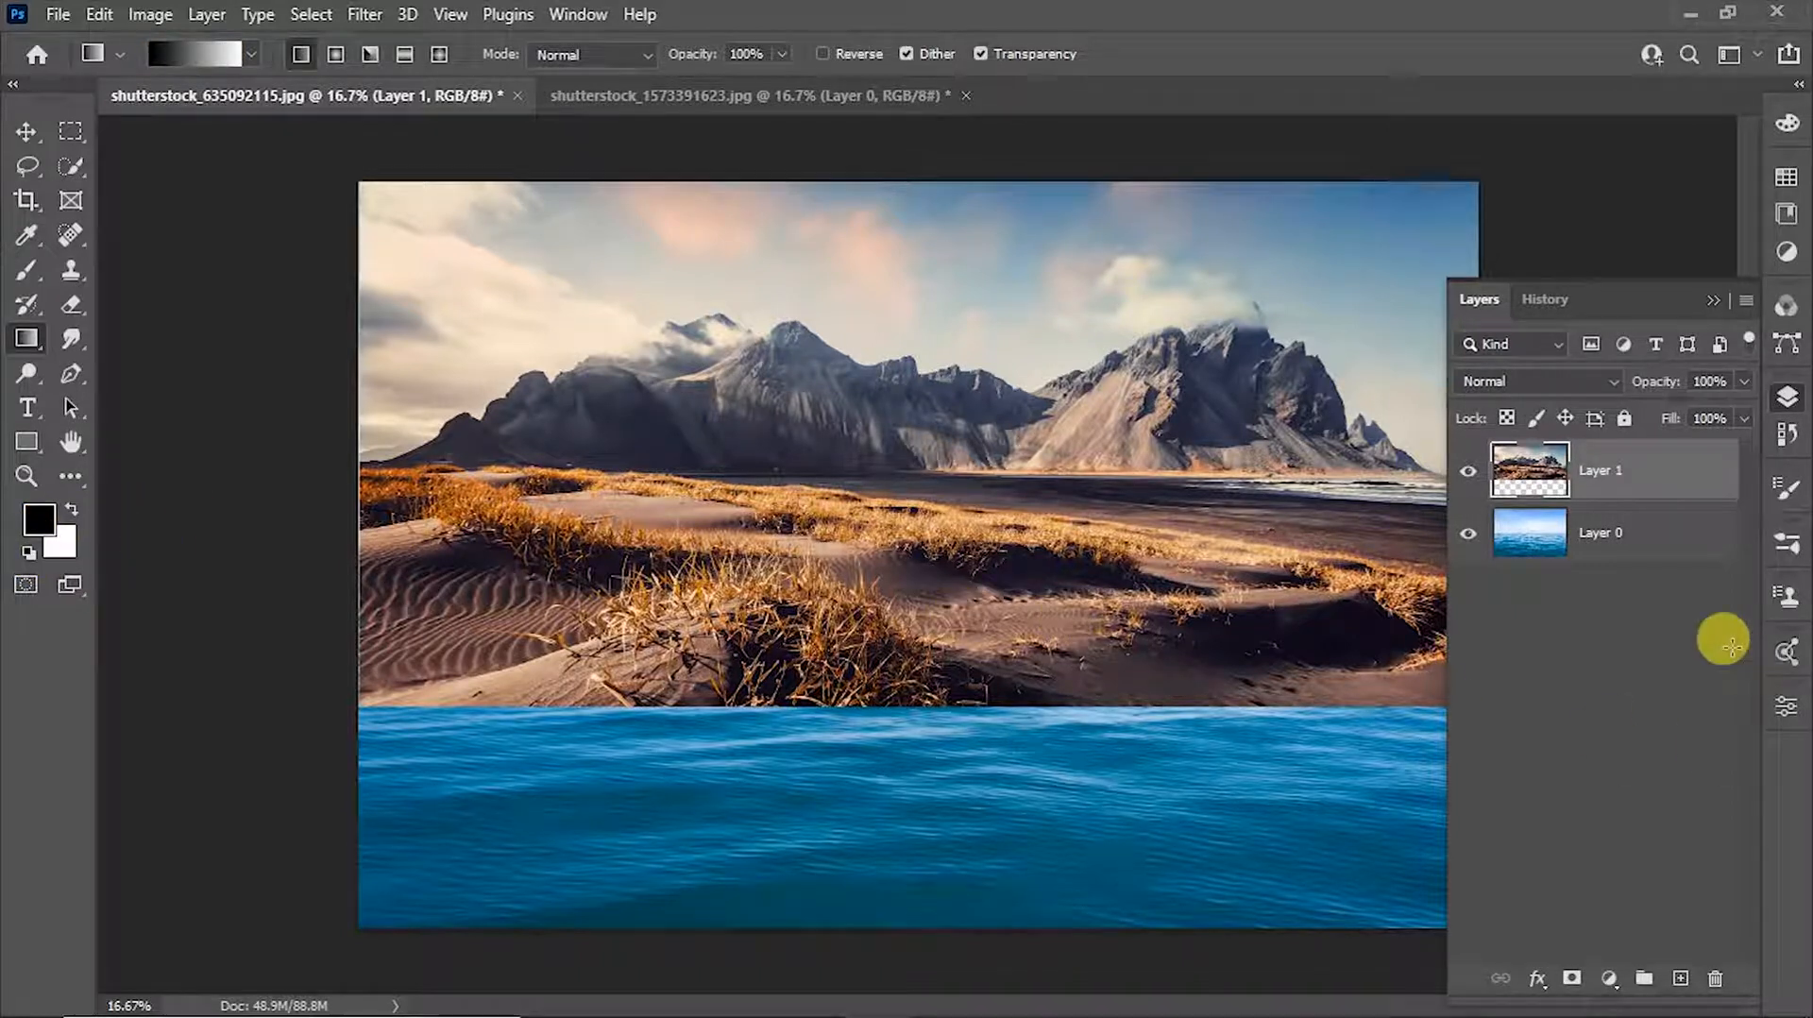
click(1569, 979)
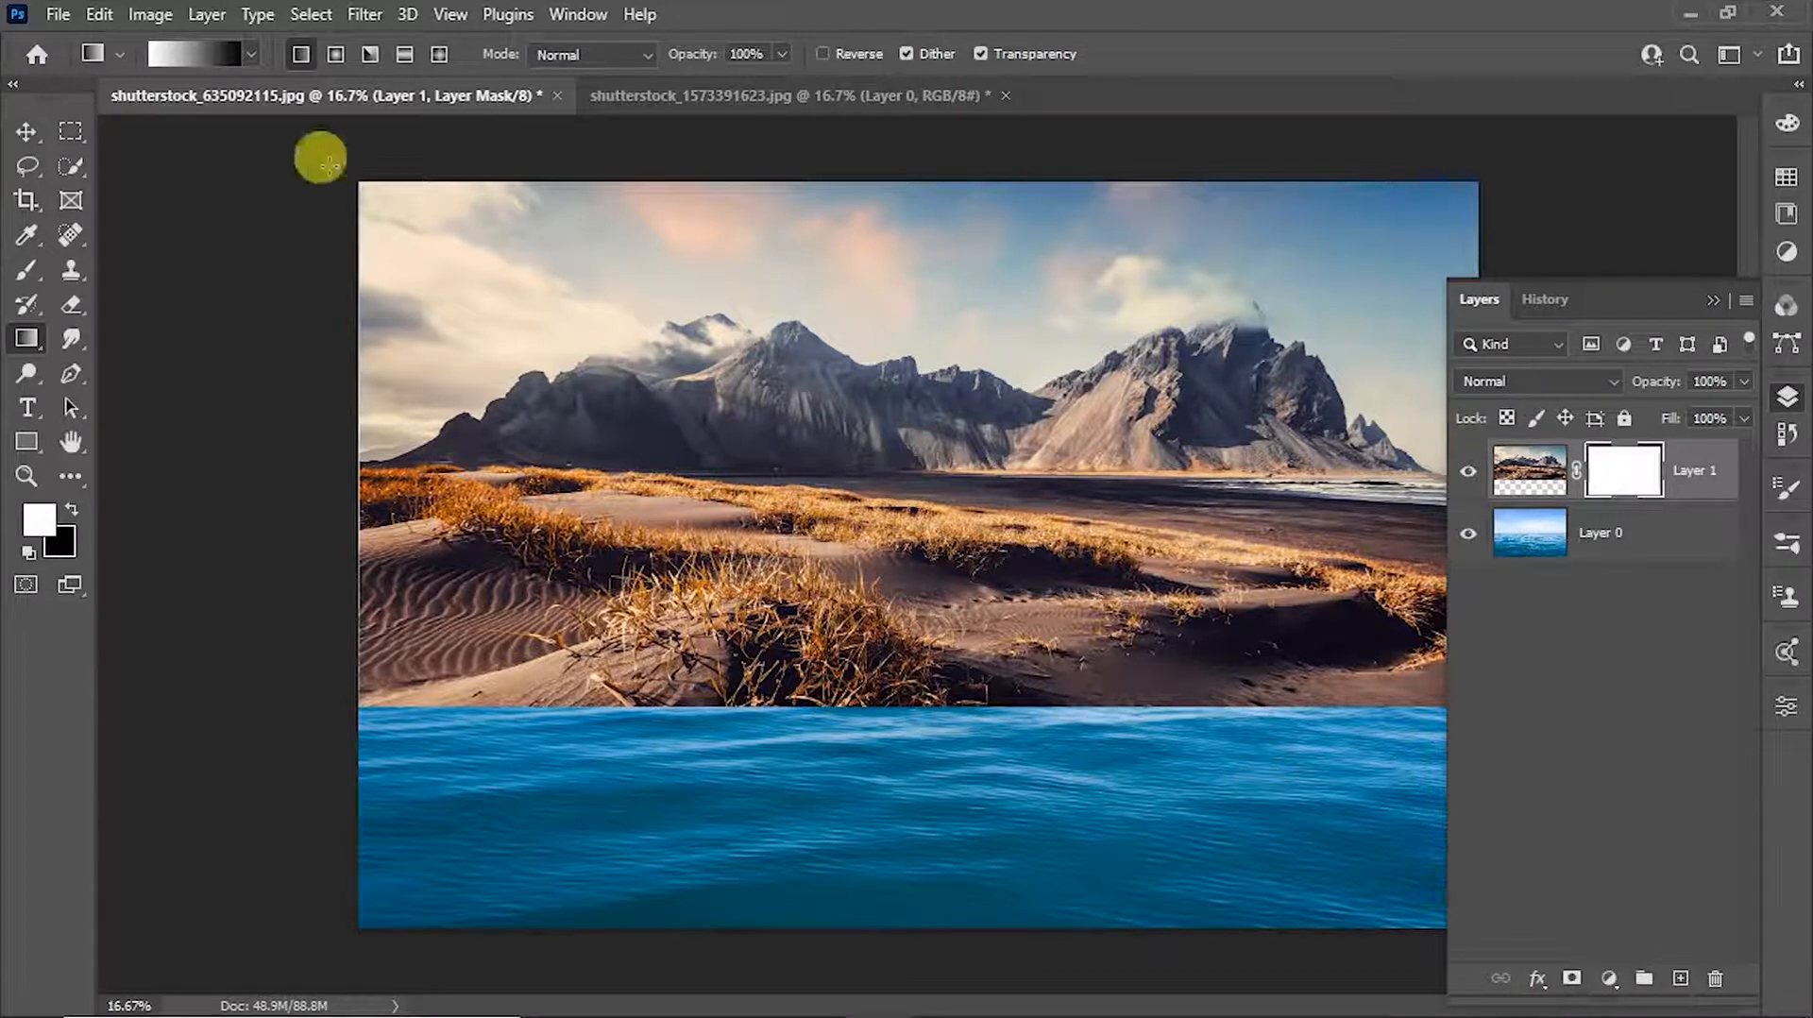
click(71, 514)
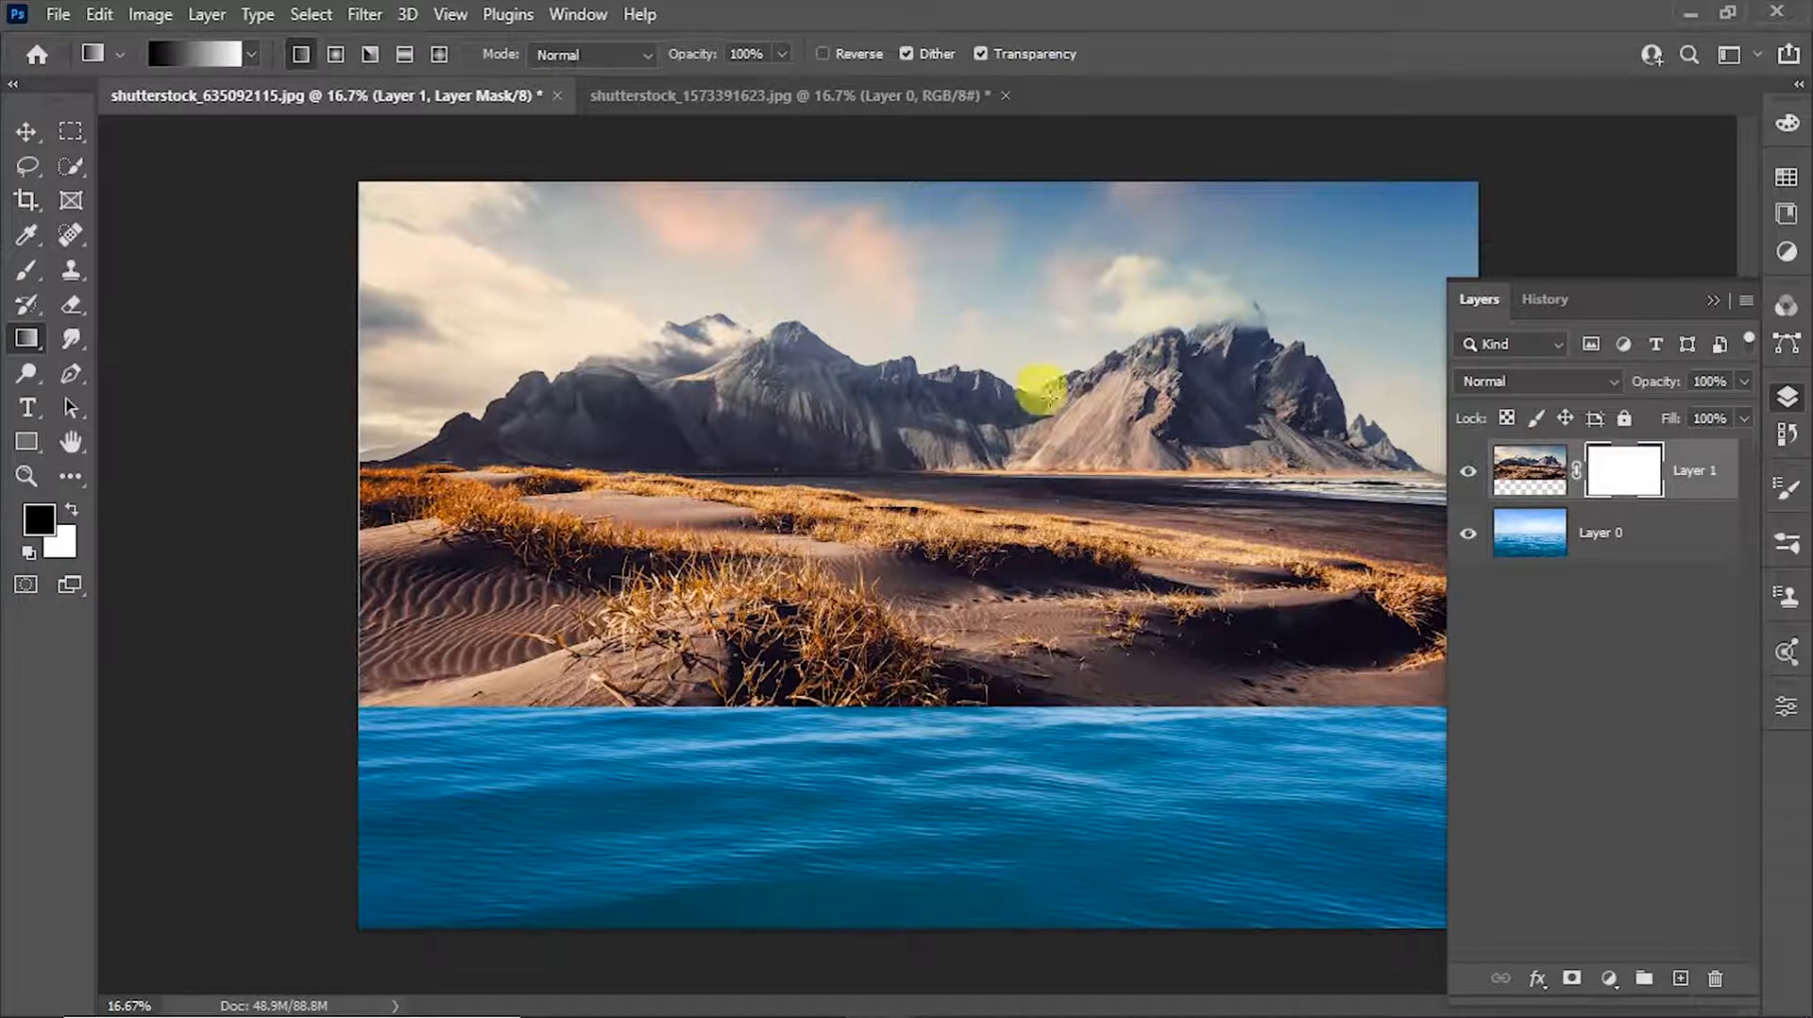
Step: Apply successively shorter black-to-white linear gradients upward on Layer 1's mask to blend the sandy foreground into the sea
drag(983, 703, 978, 475)
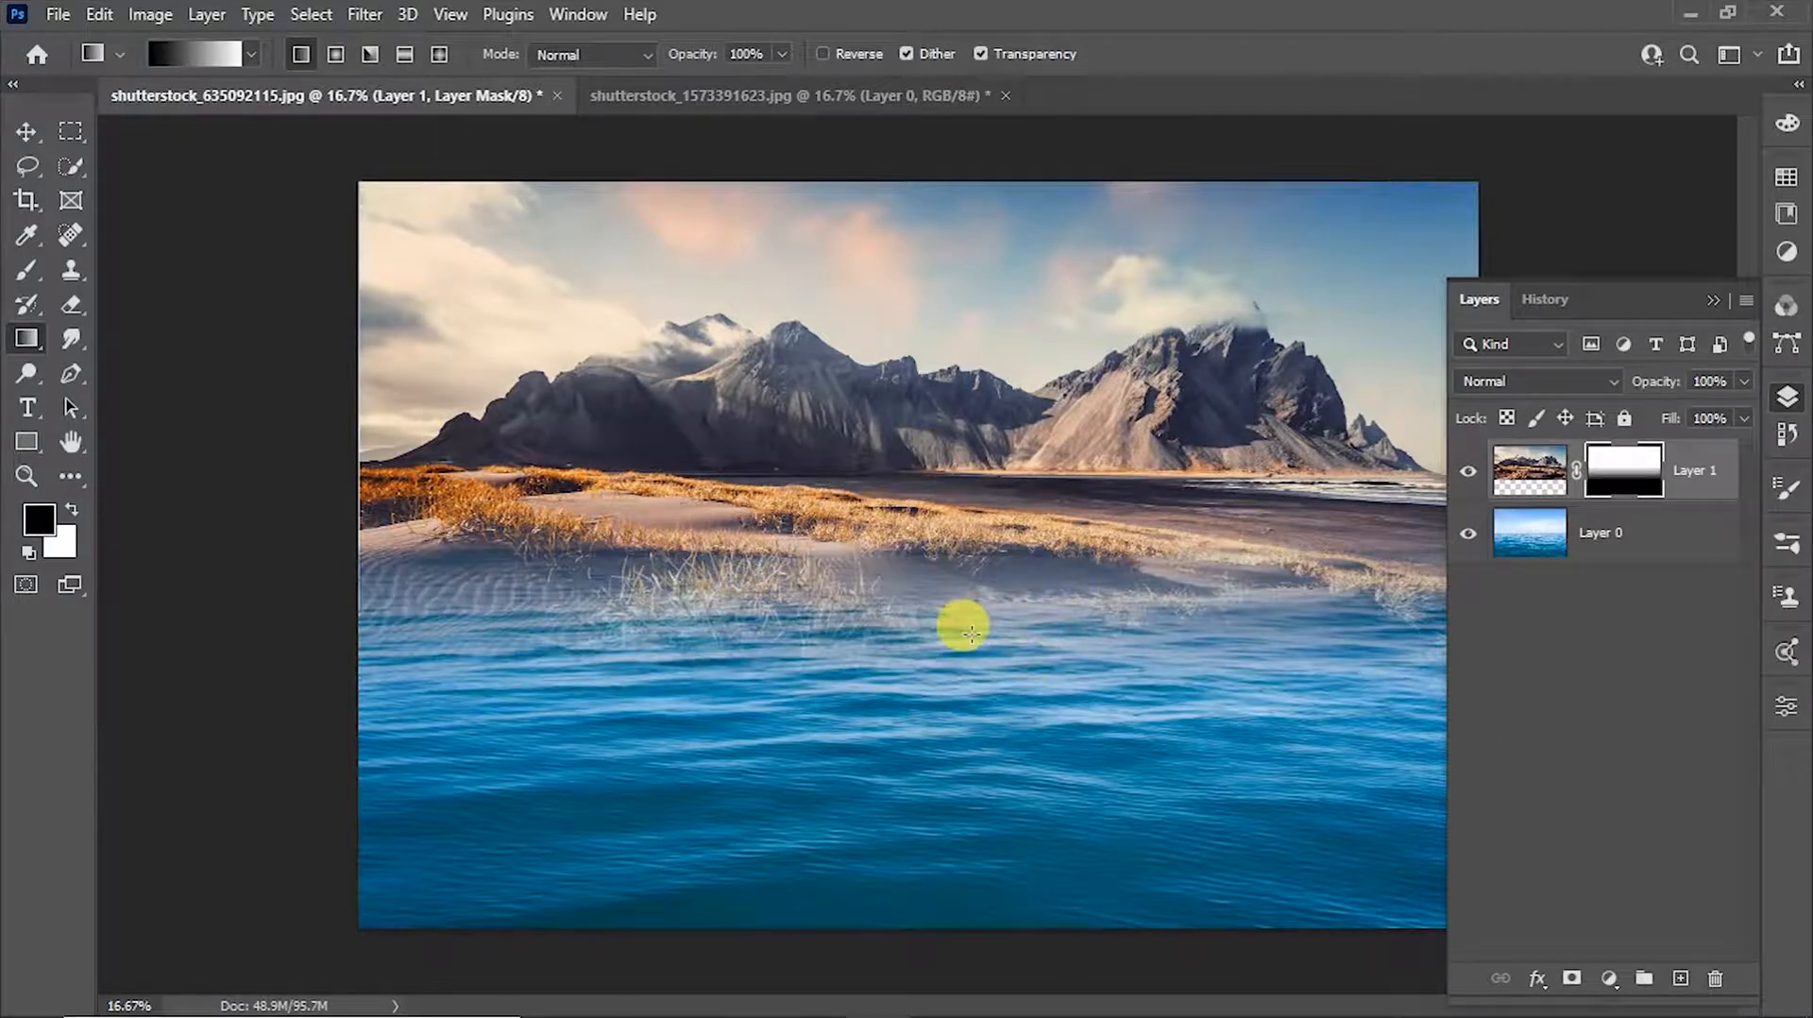
drag(971, 633, 965, 479)
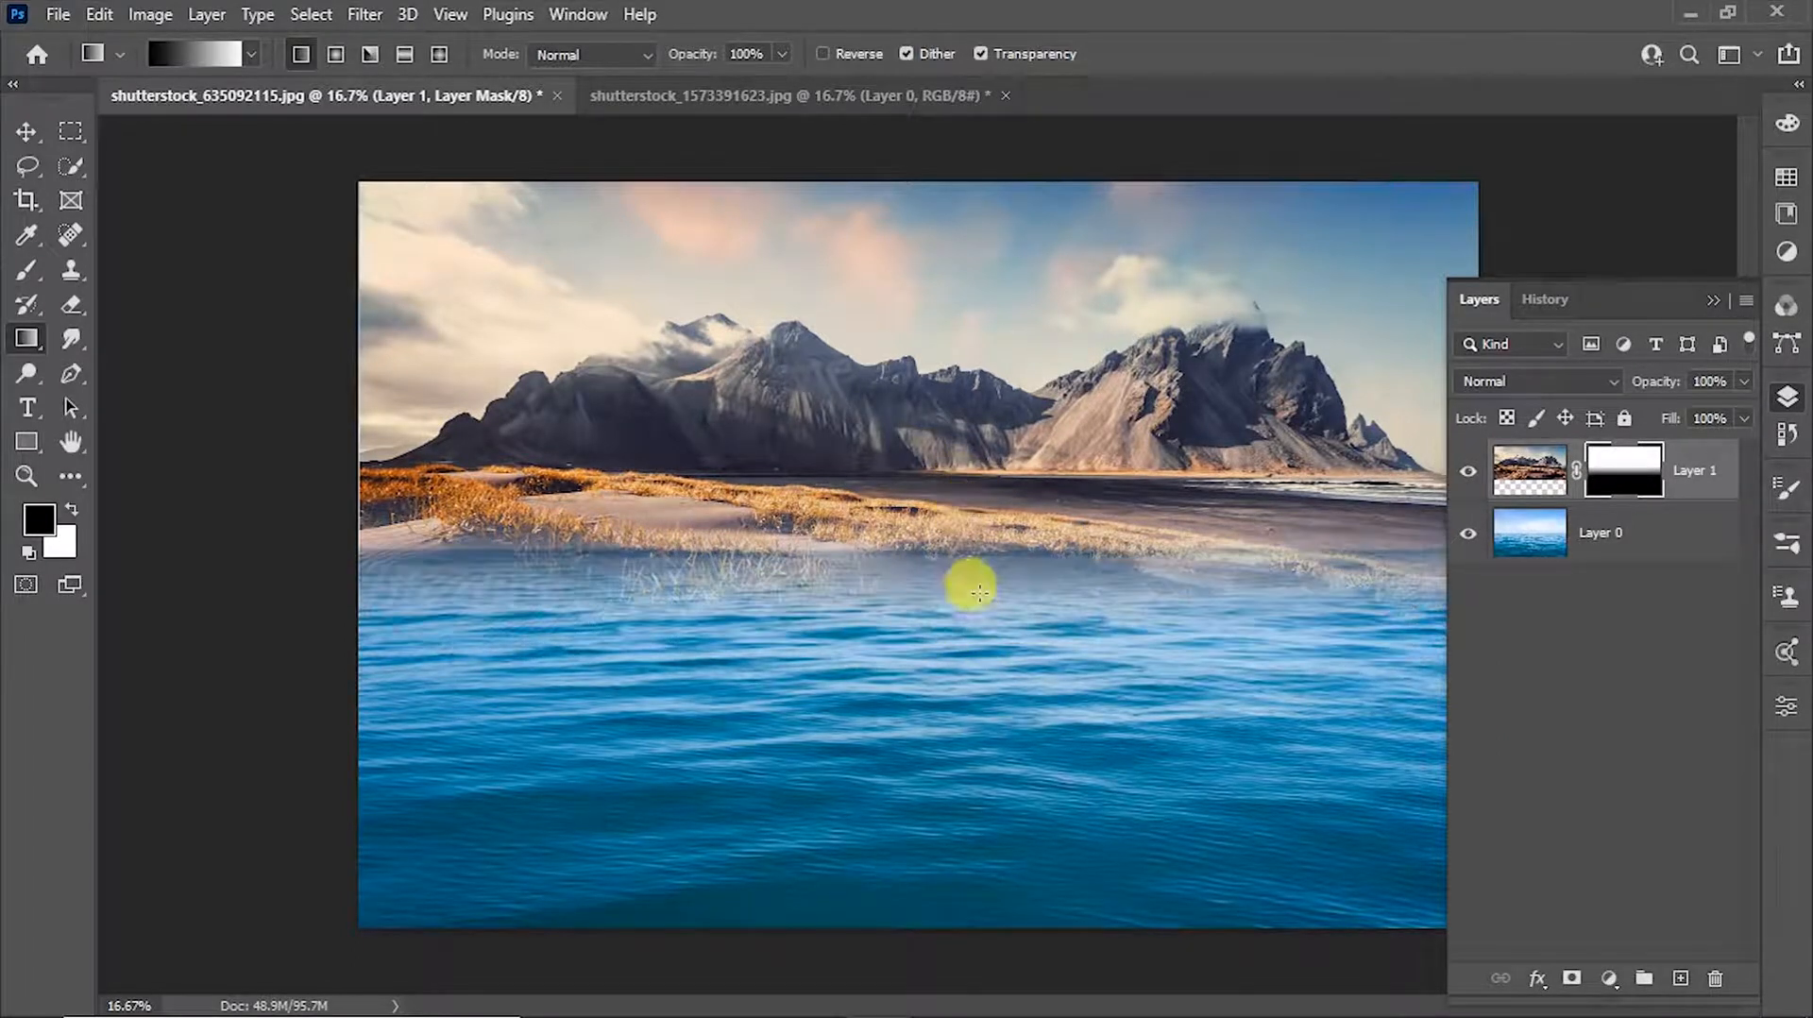
drag(974, 598, 965, 472)
drag(970, 557, 1028, 468)
Step: Enlarge the masked mountain layer to 118.80% with Free Transform so it spans beyond both sides of the canvas
key(v)
key(z)
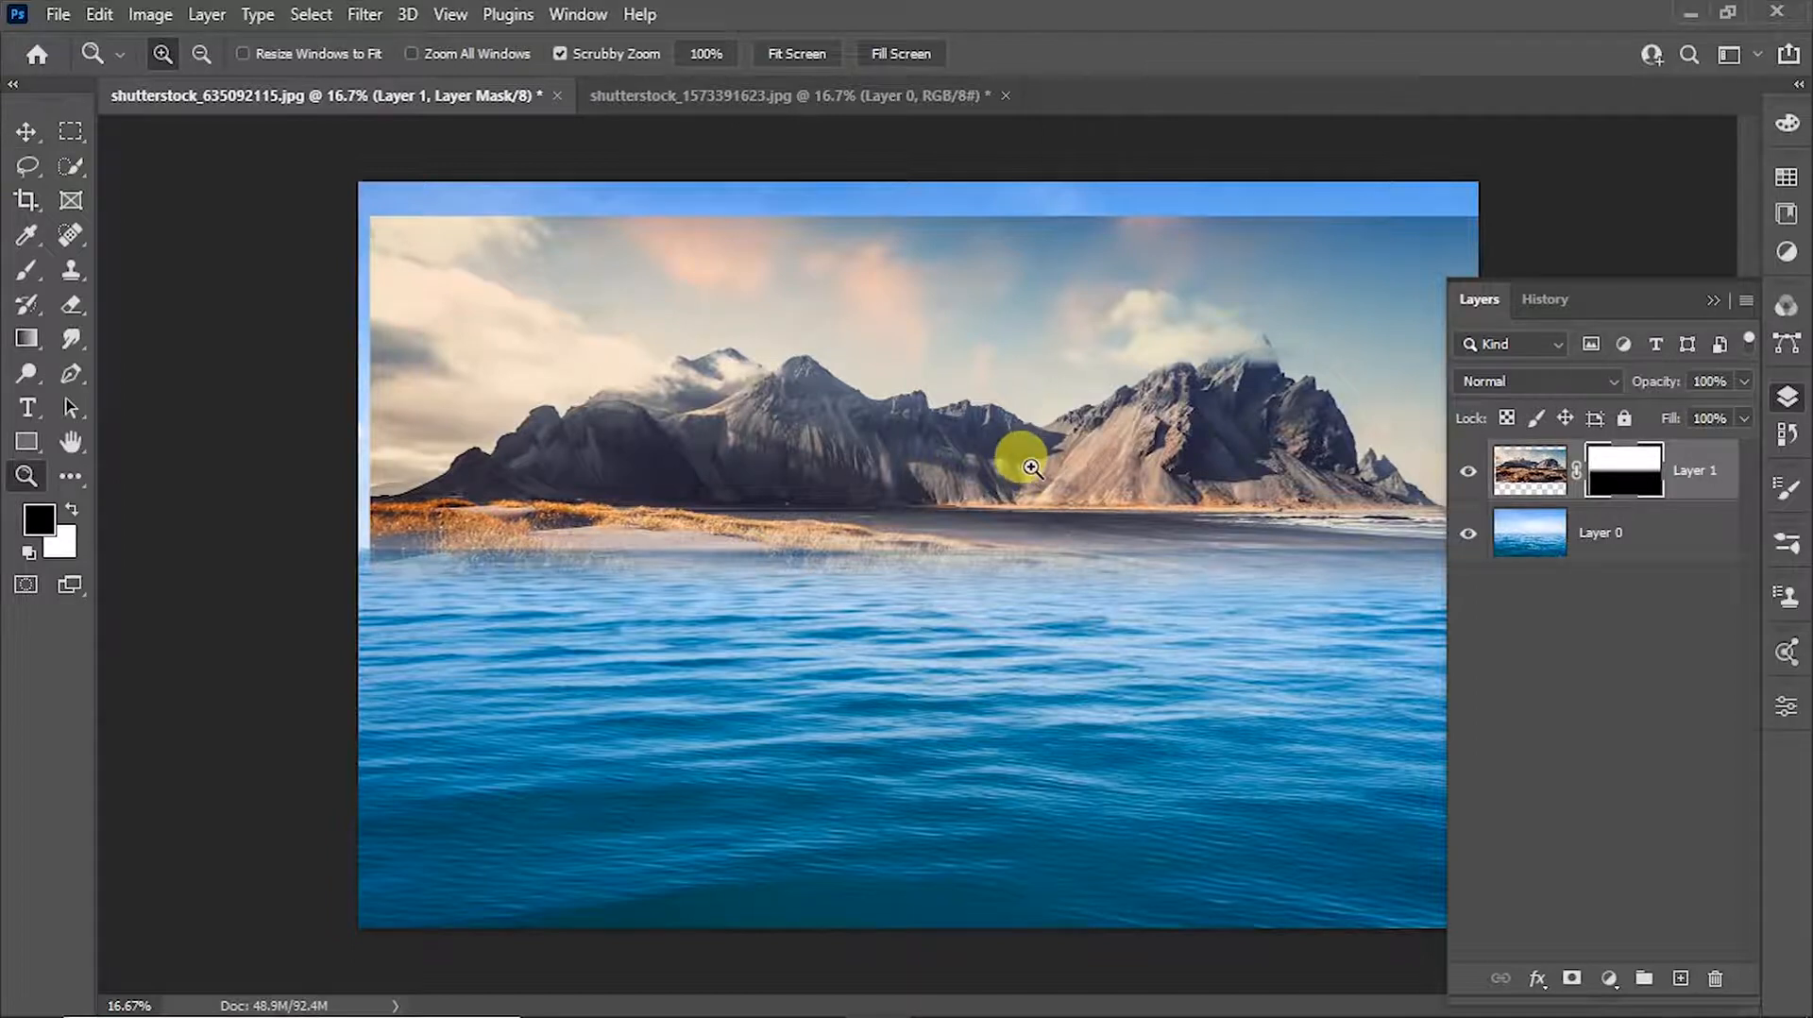
drag(1101, 426, 1041, 430)
key(v)
key(ctrl+t)
drag(916, 761, 917, 865)
key(Return)
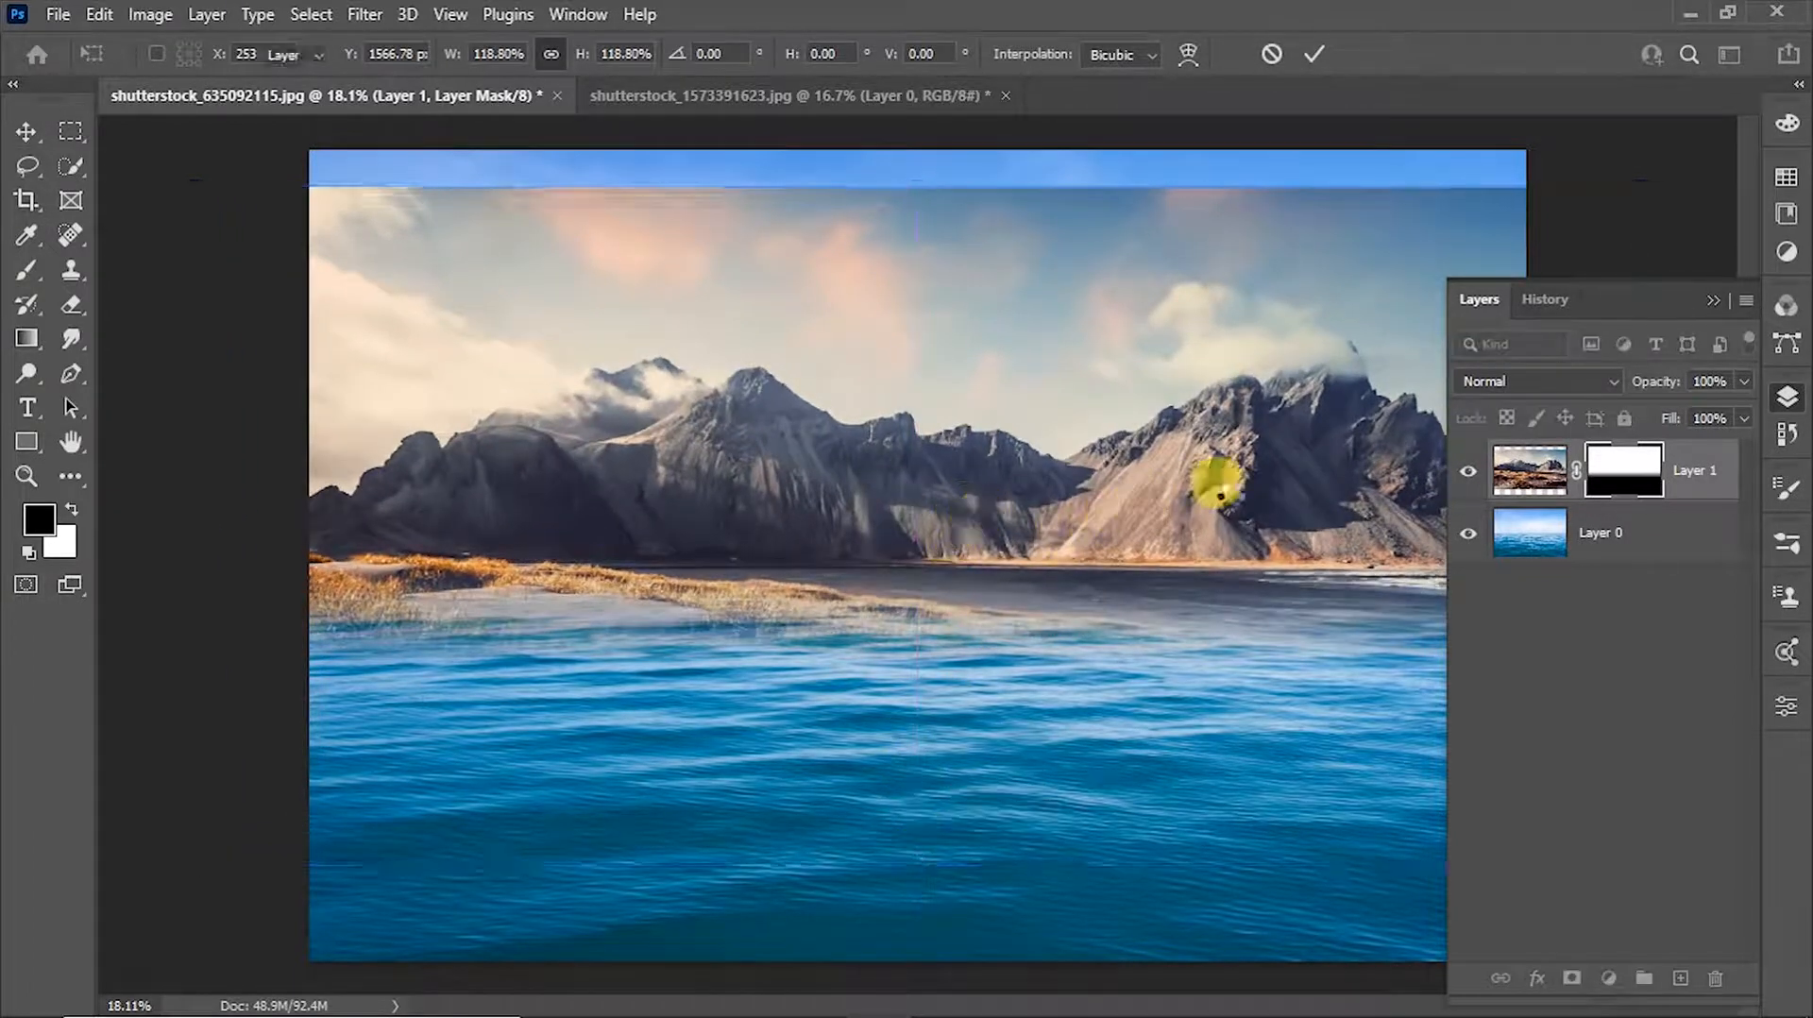
Step: Lower Layer 1's opacity to 32%, show the rulers and place a horizontal guide on the sea's horizon
click(1743, 380)
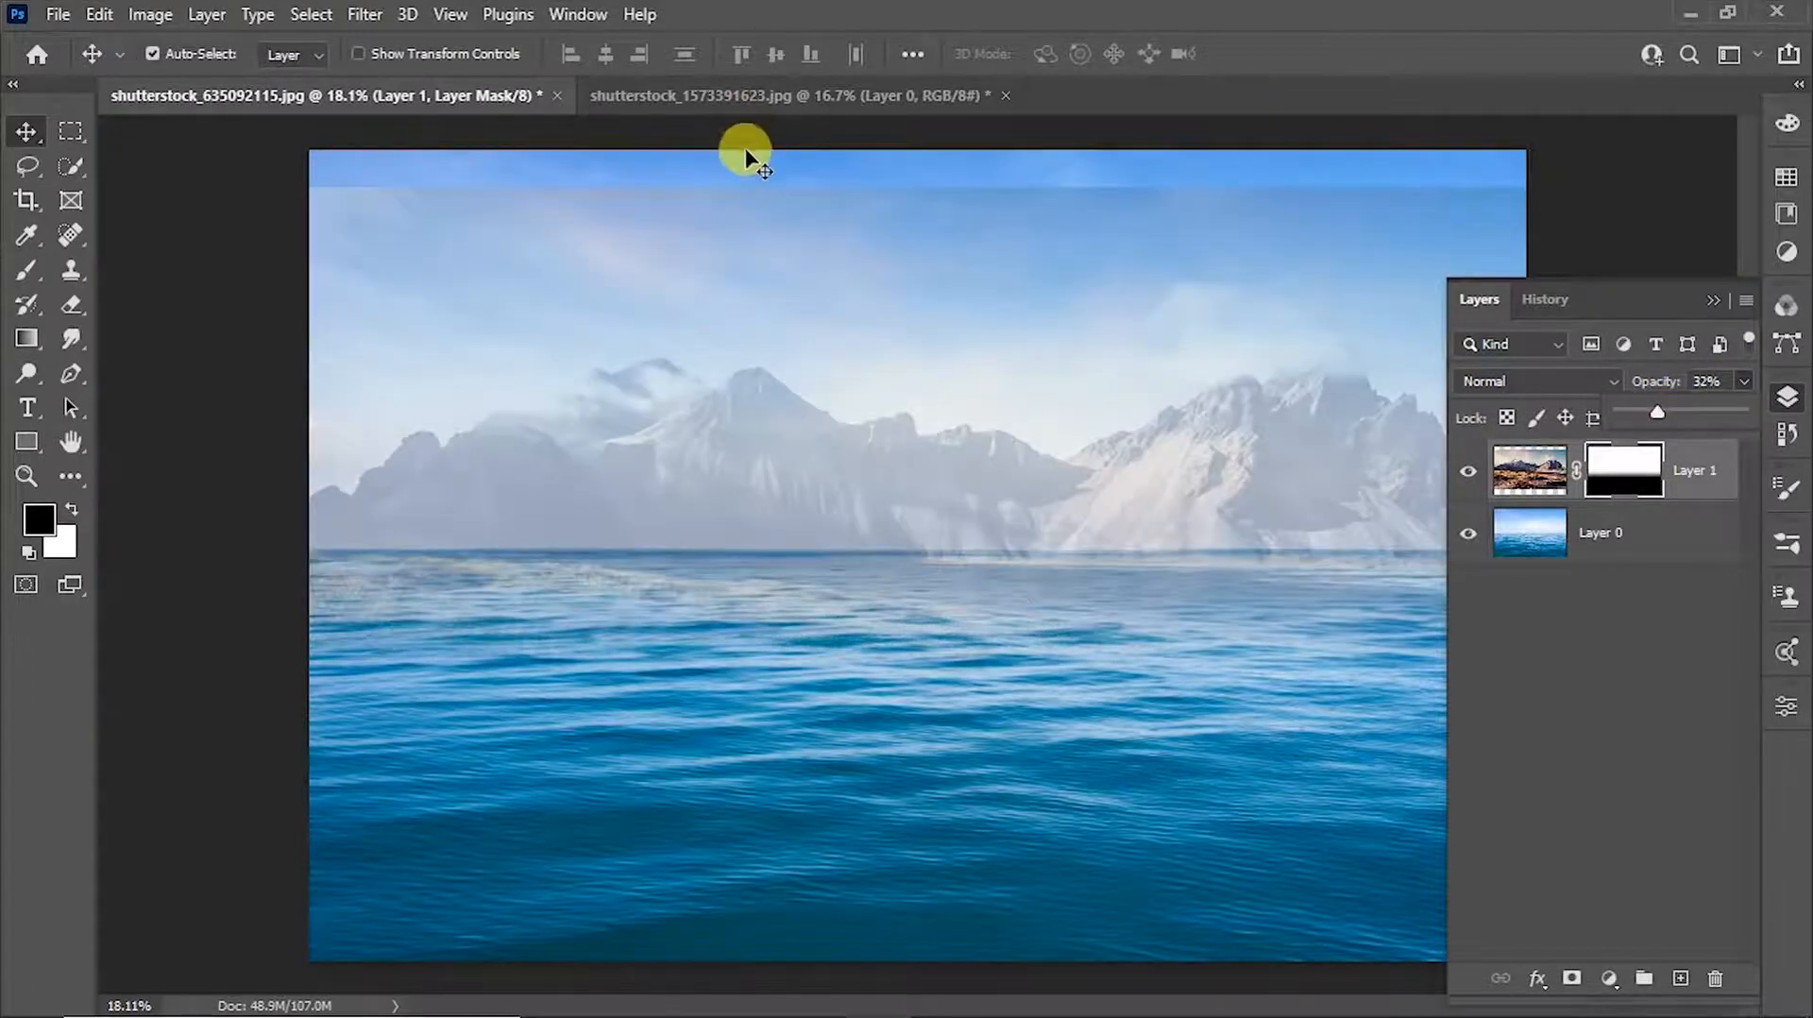
key(ctrl)
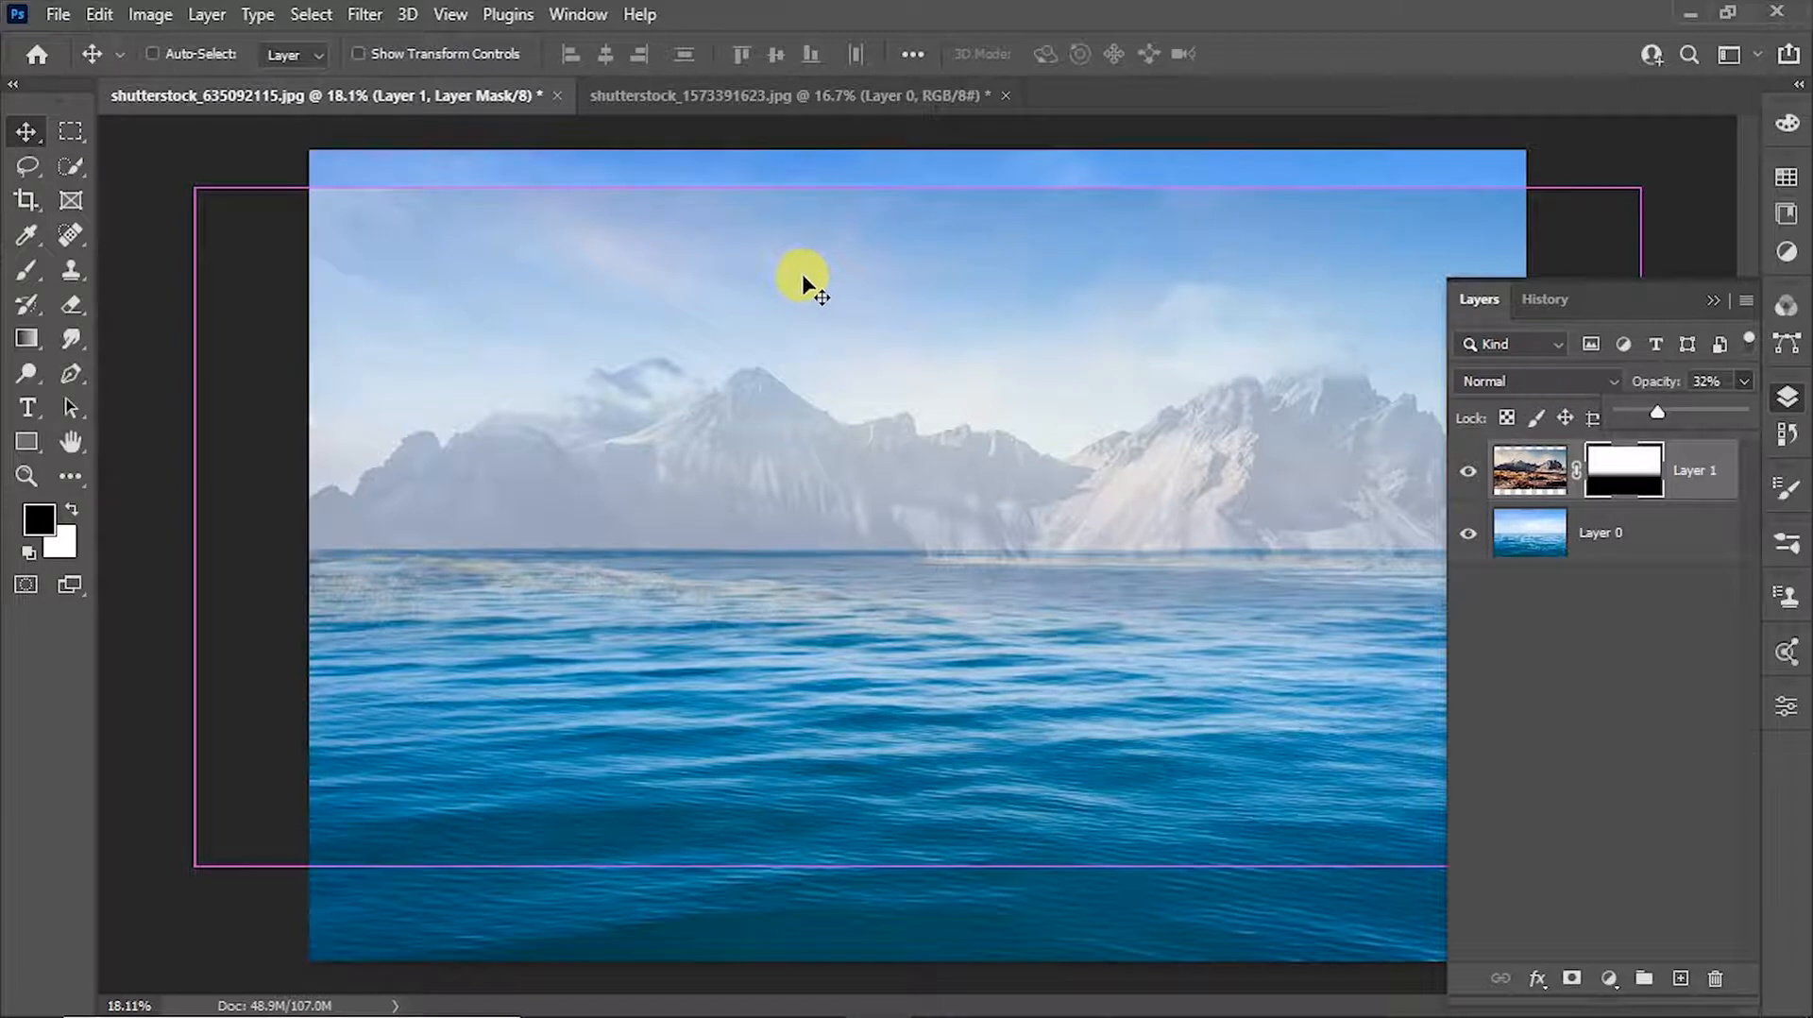
key(ctrl+r)
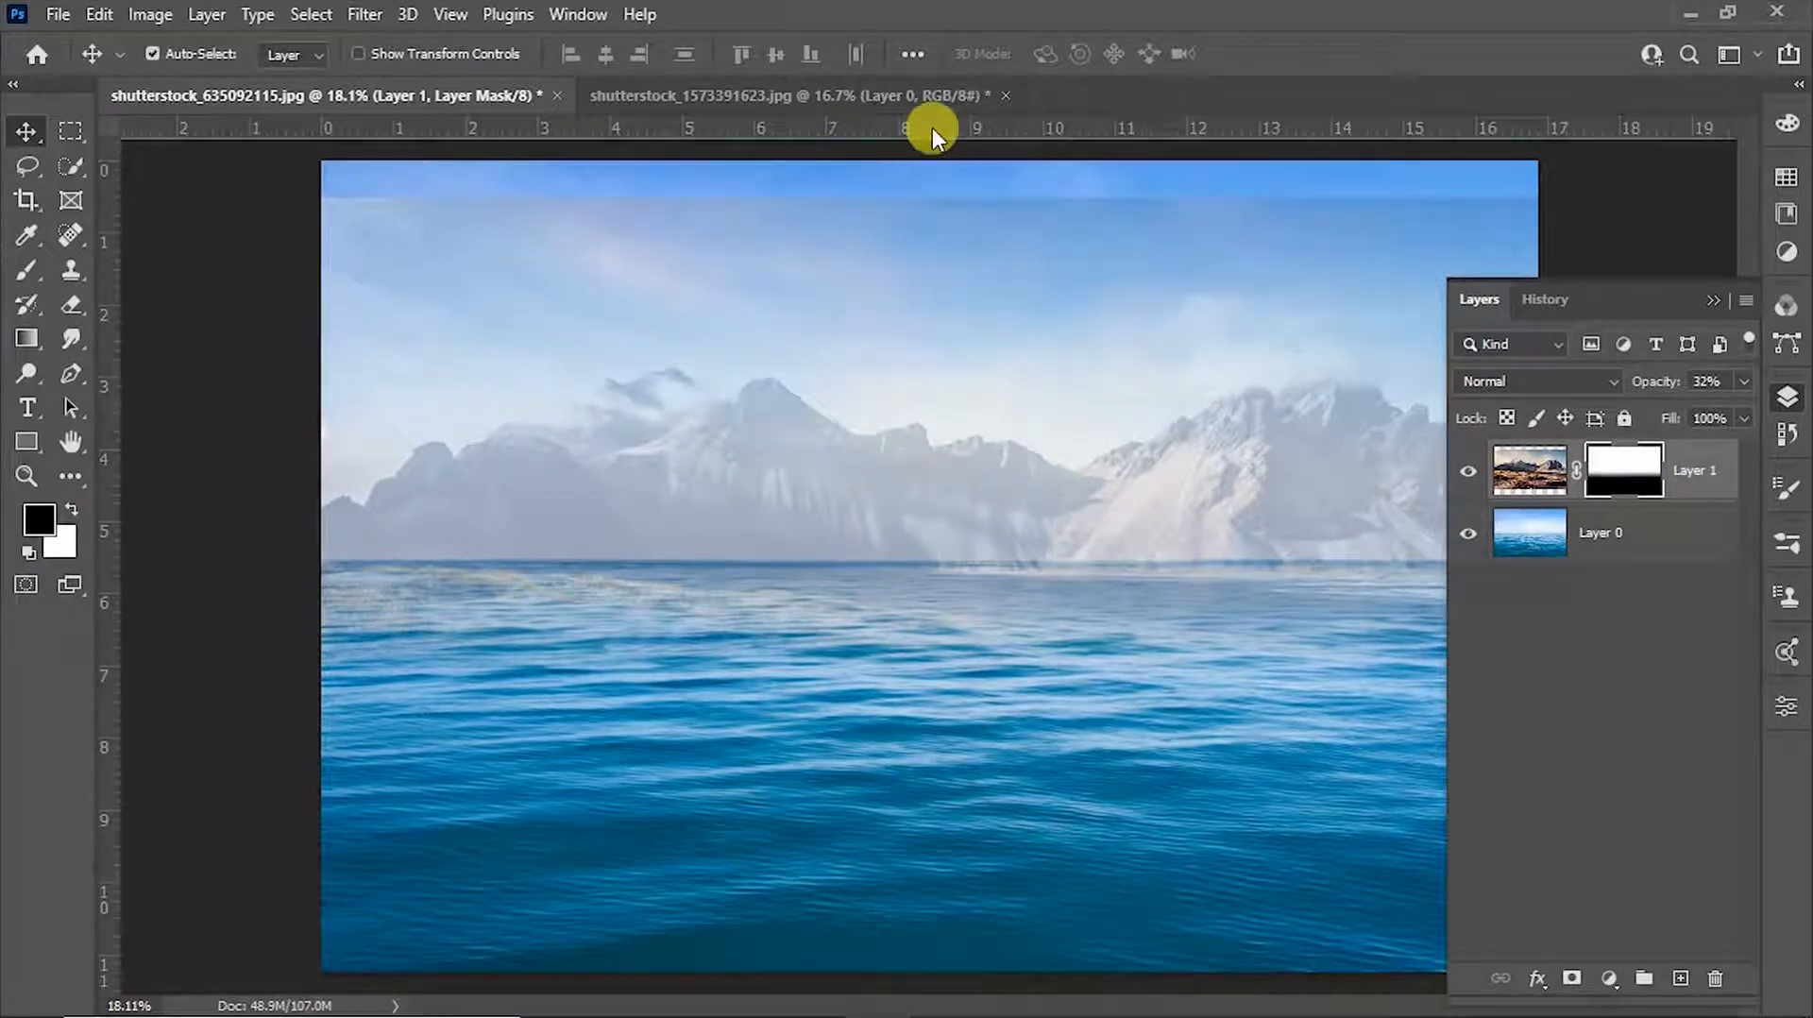
drag(947, 131, 823, 562)
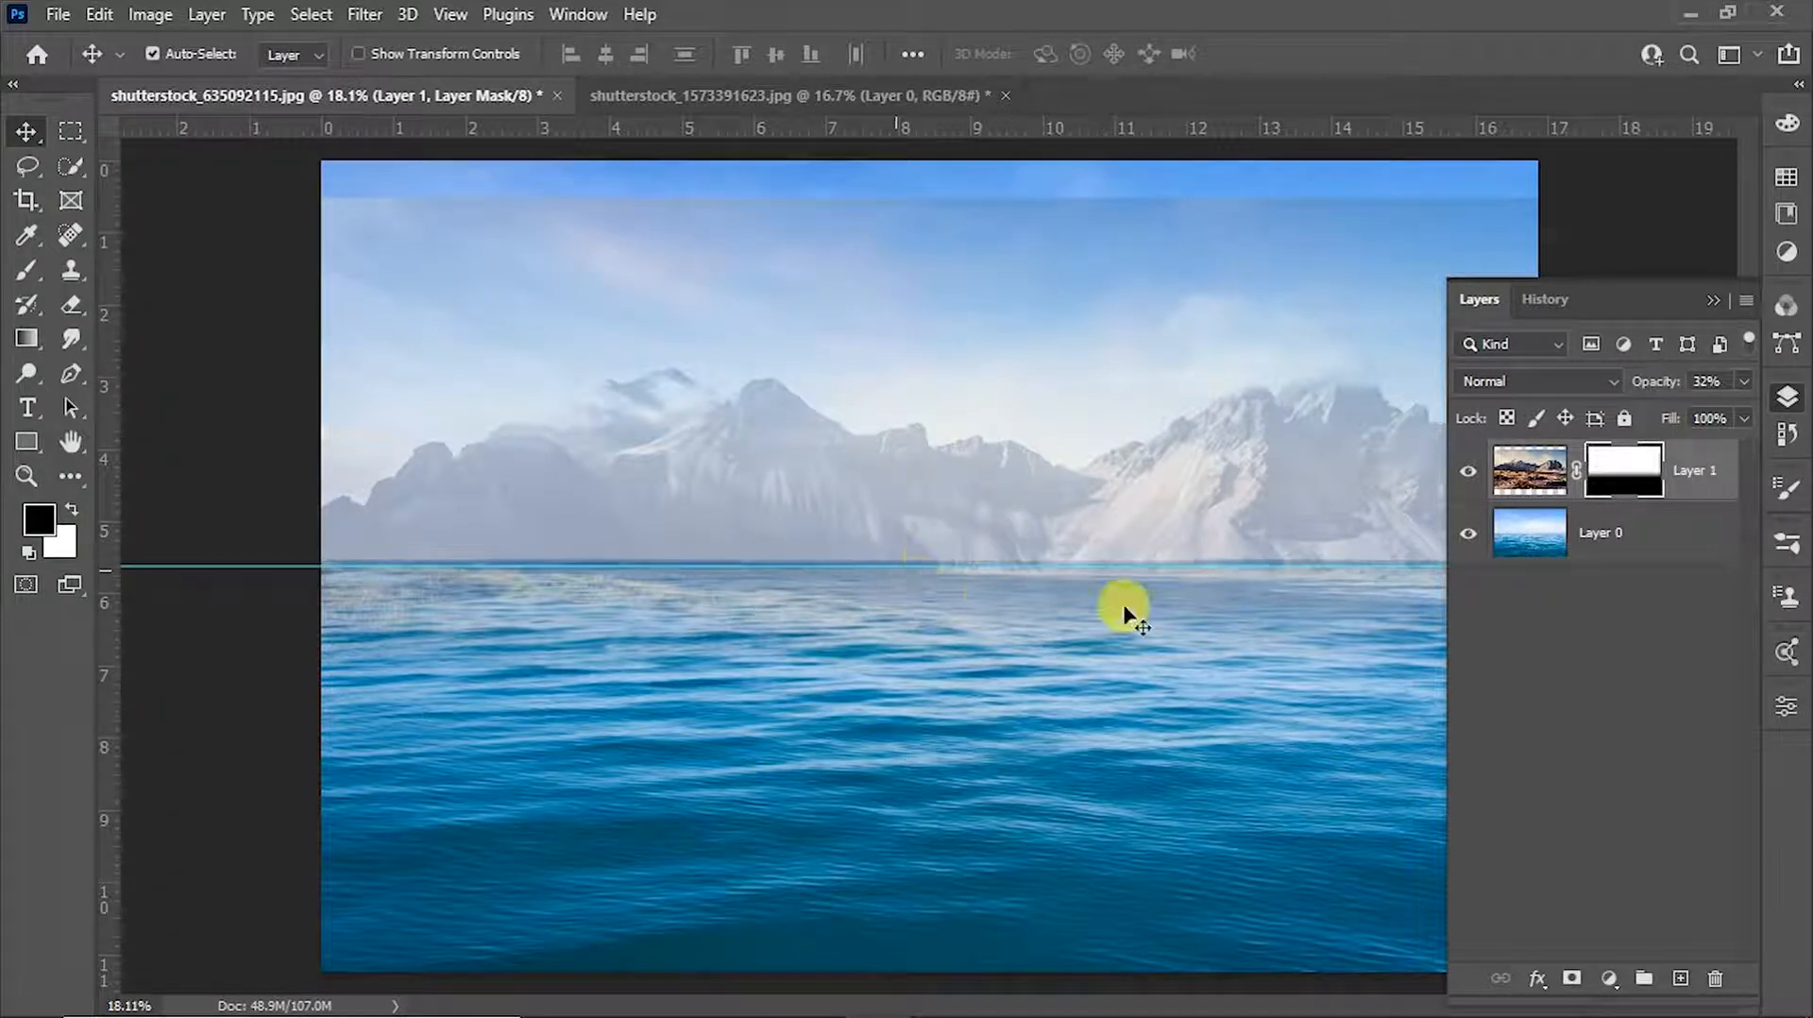
Step: Restore Layer 1's opacity to 100% and move the mountain layer straight up by about 0.183 in
click(1743, 384)
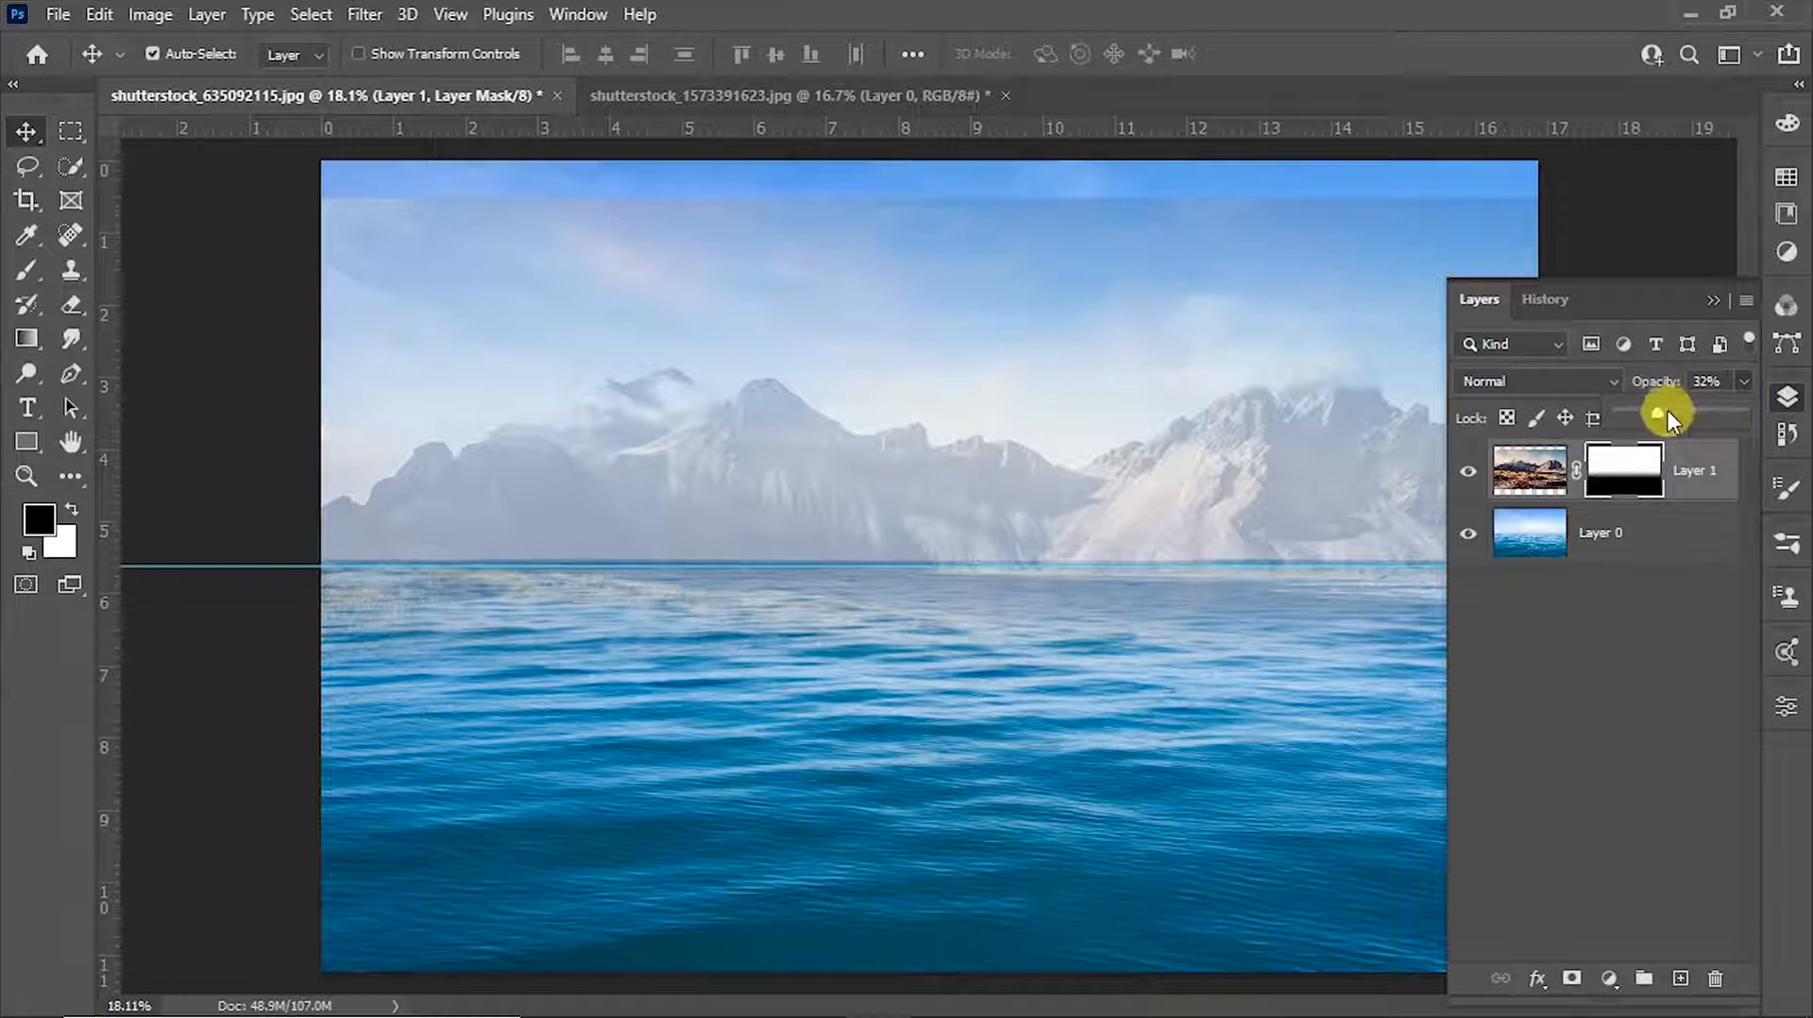
click(1741, 412)
click(1095, 468)
mouse_move(1094, 462)
mouse_down()
mouse_move(1093, 439)
mouse_move(1093, 460)
mouse_up()
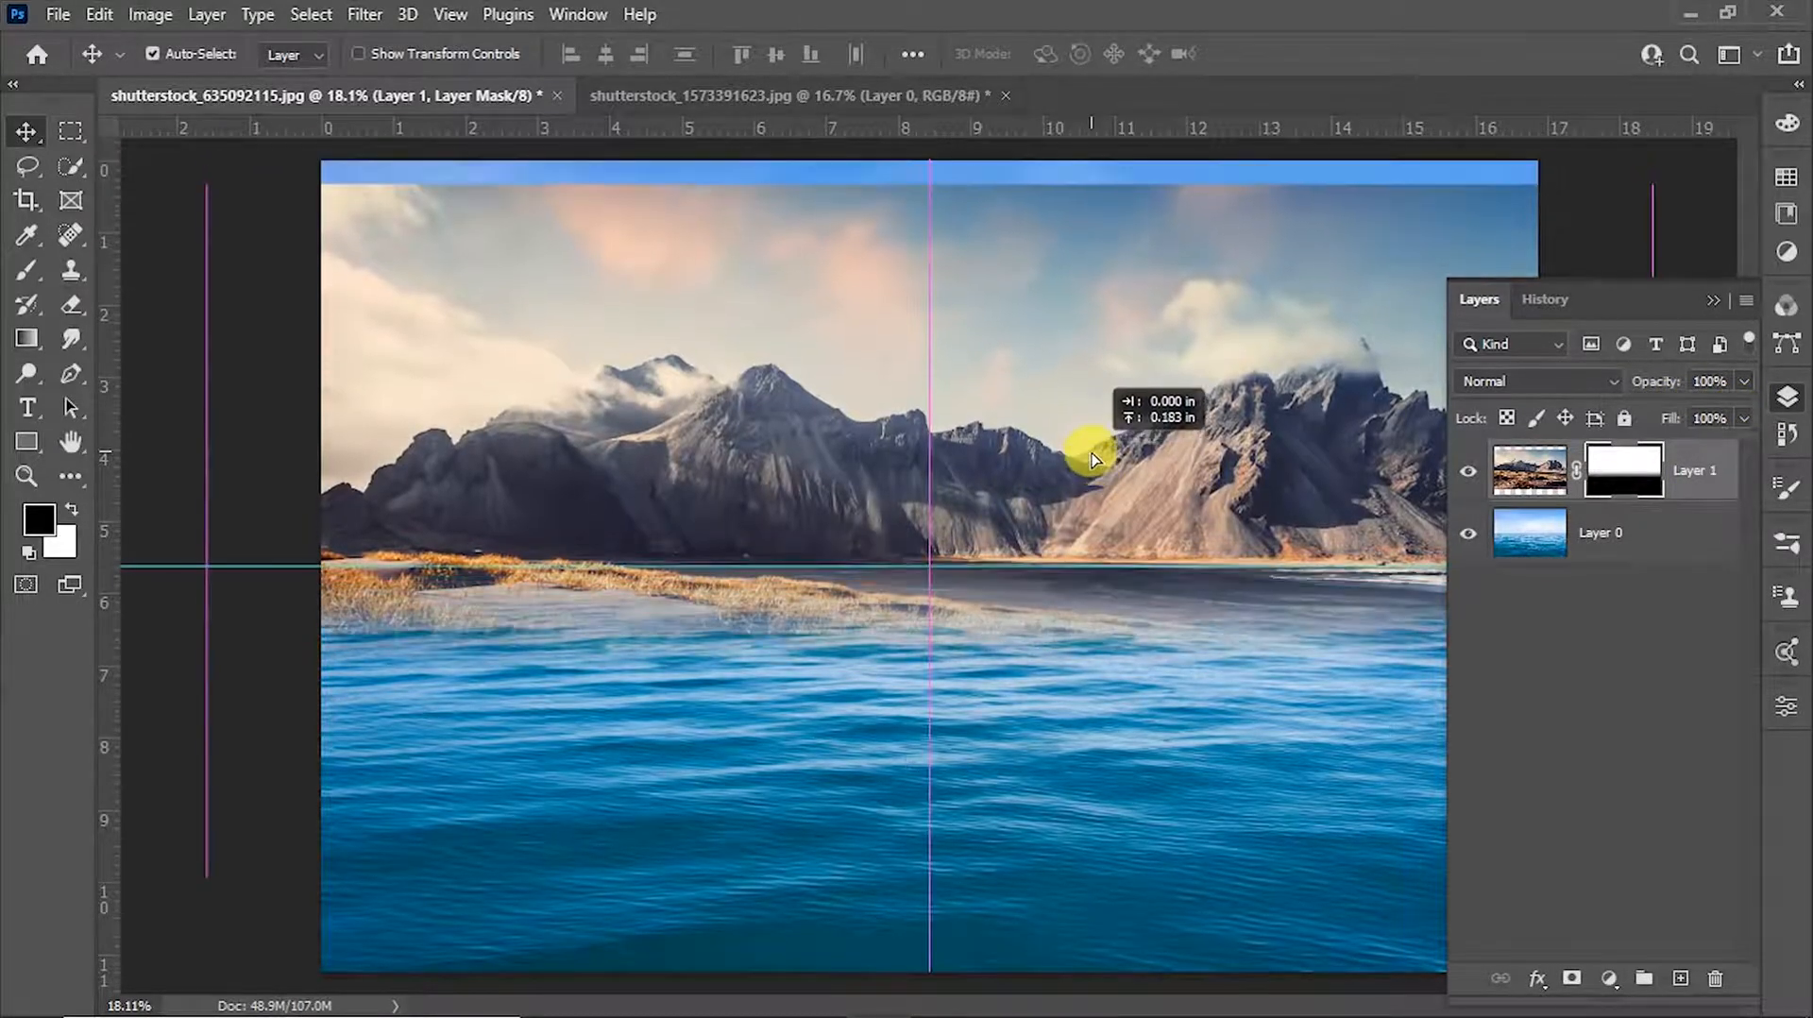
Step: Enlarge Layer 1 to 103.97% with Free Transform so it reaches the canvas's top edge, and shift it slightly sideways
key(ctrl+t)
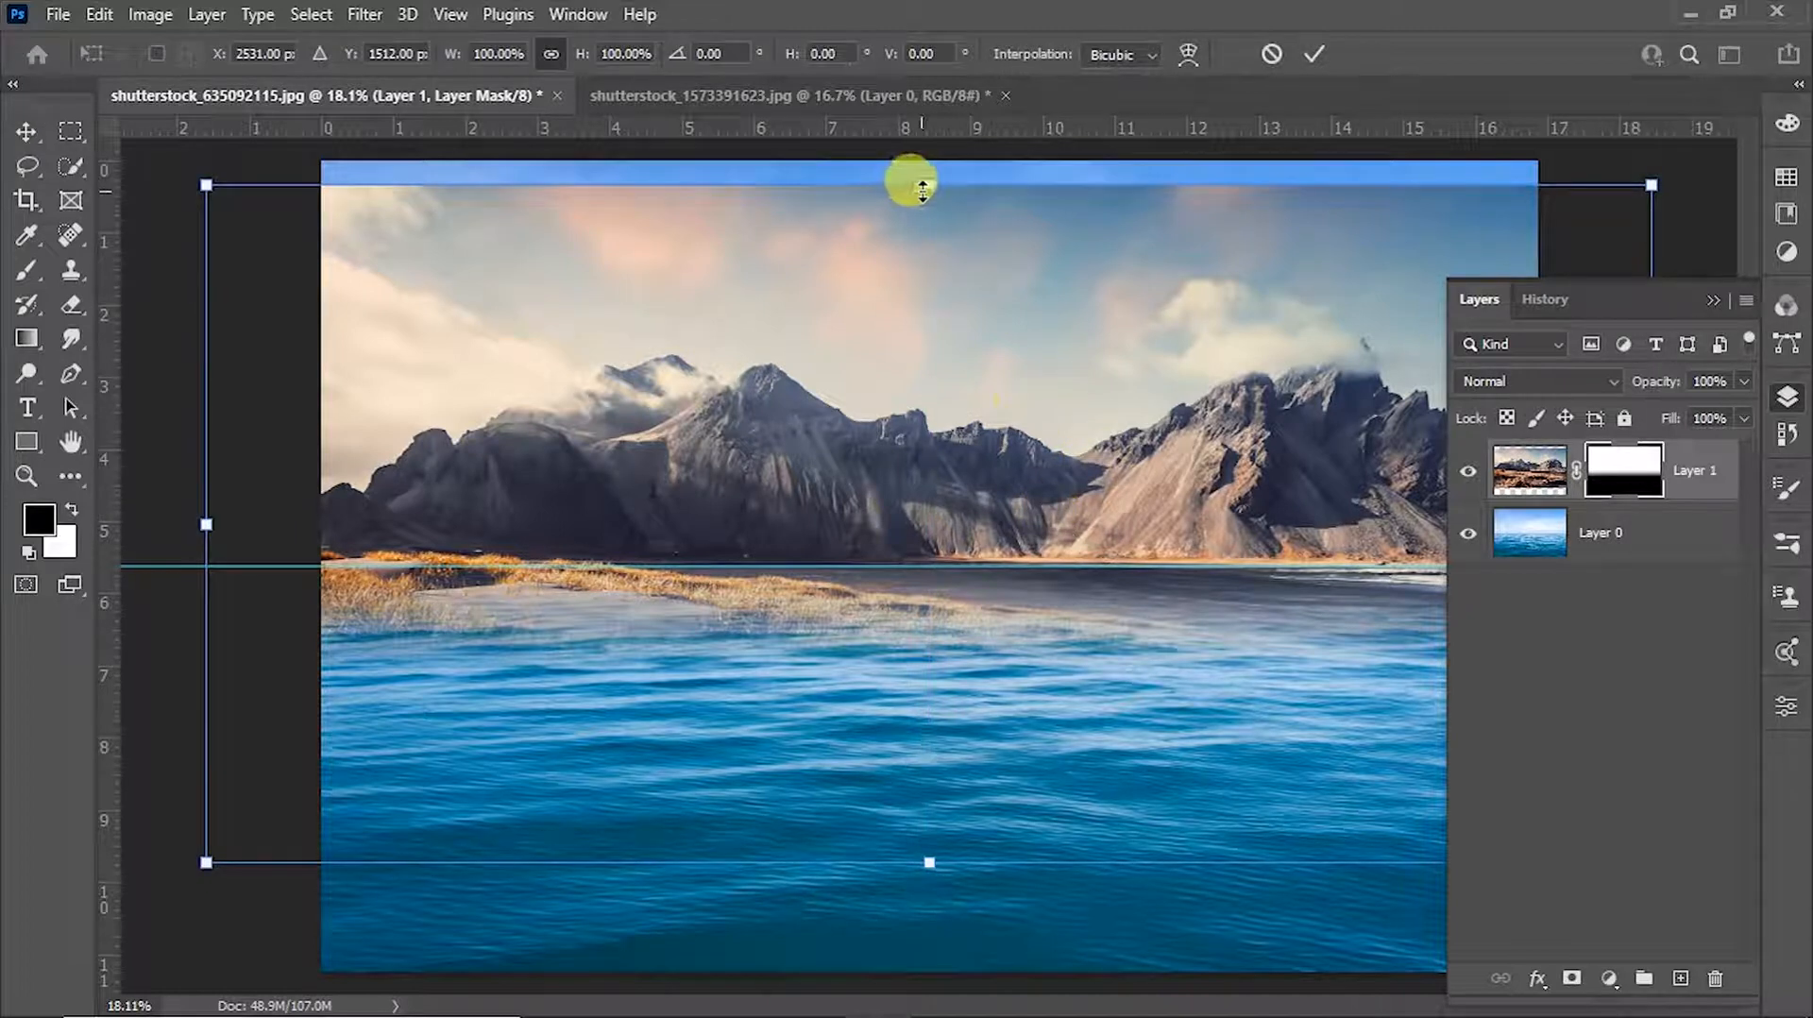
drag(923, 187, 923, 166)
drag(1206, 259, 1176, 282)
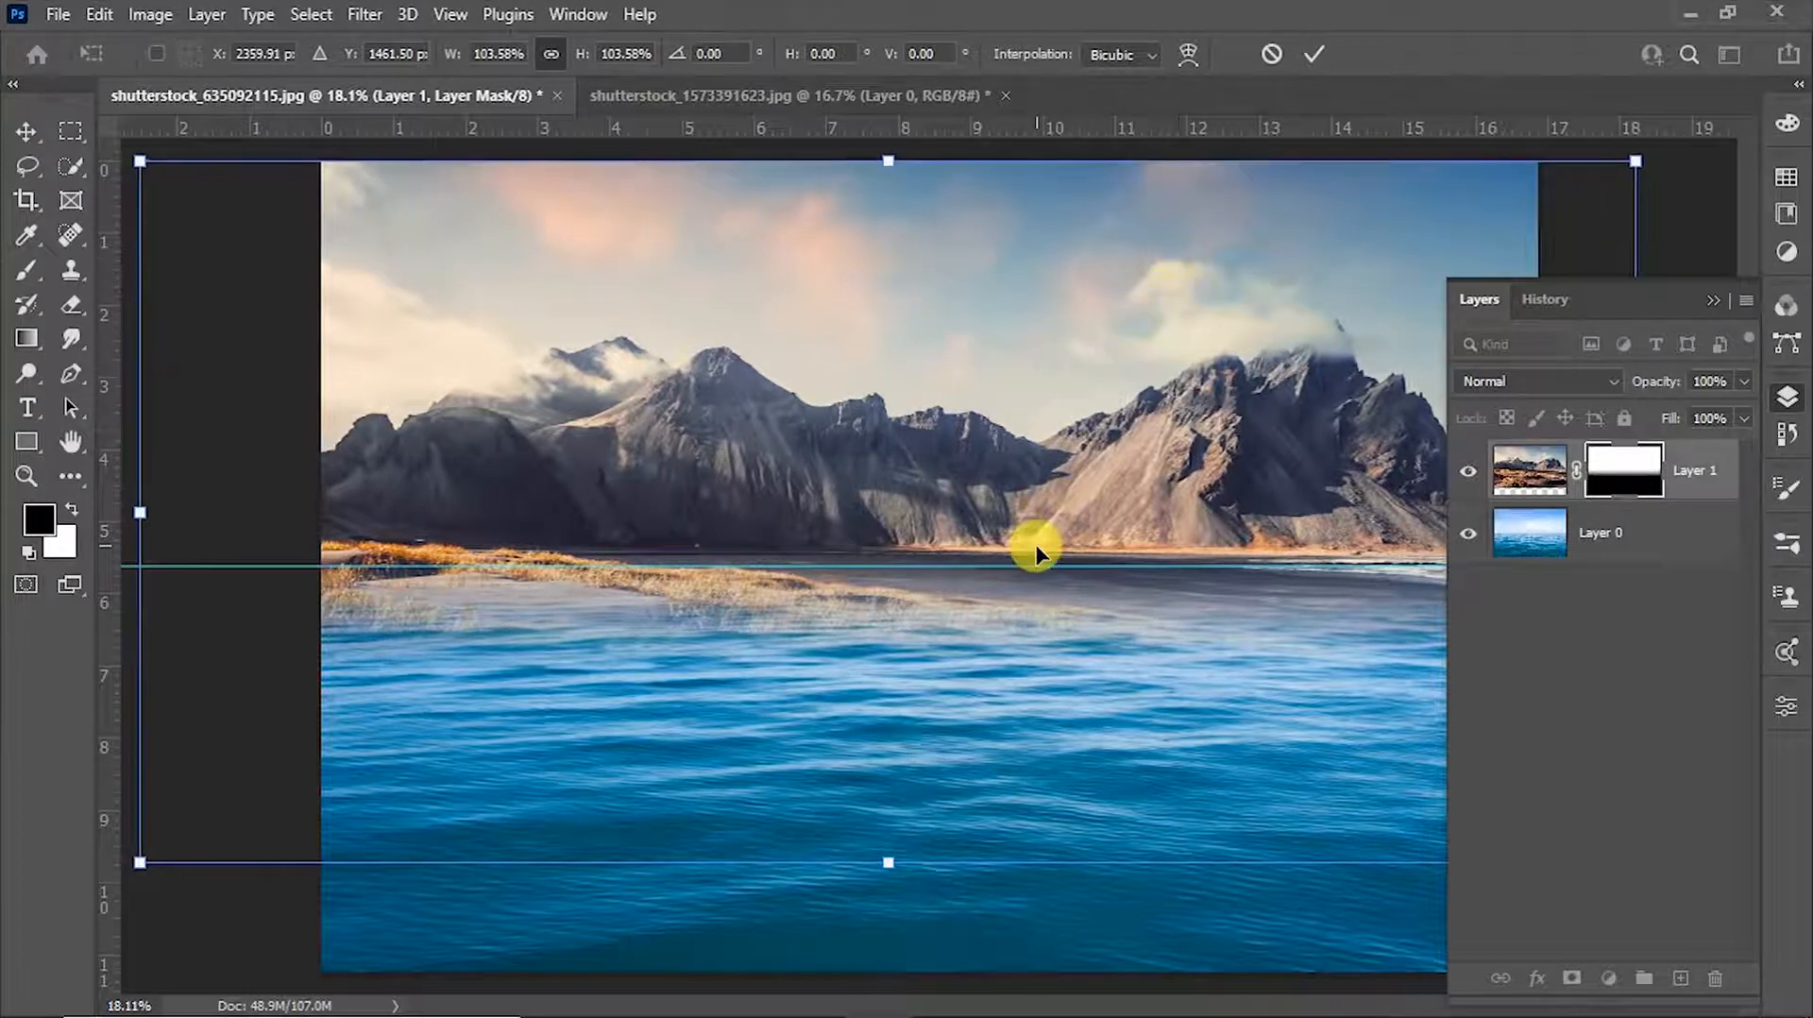
drag(887, 862, 894, 862)
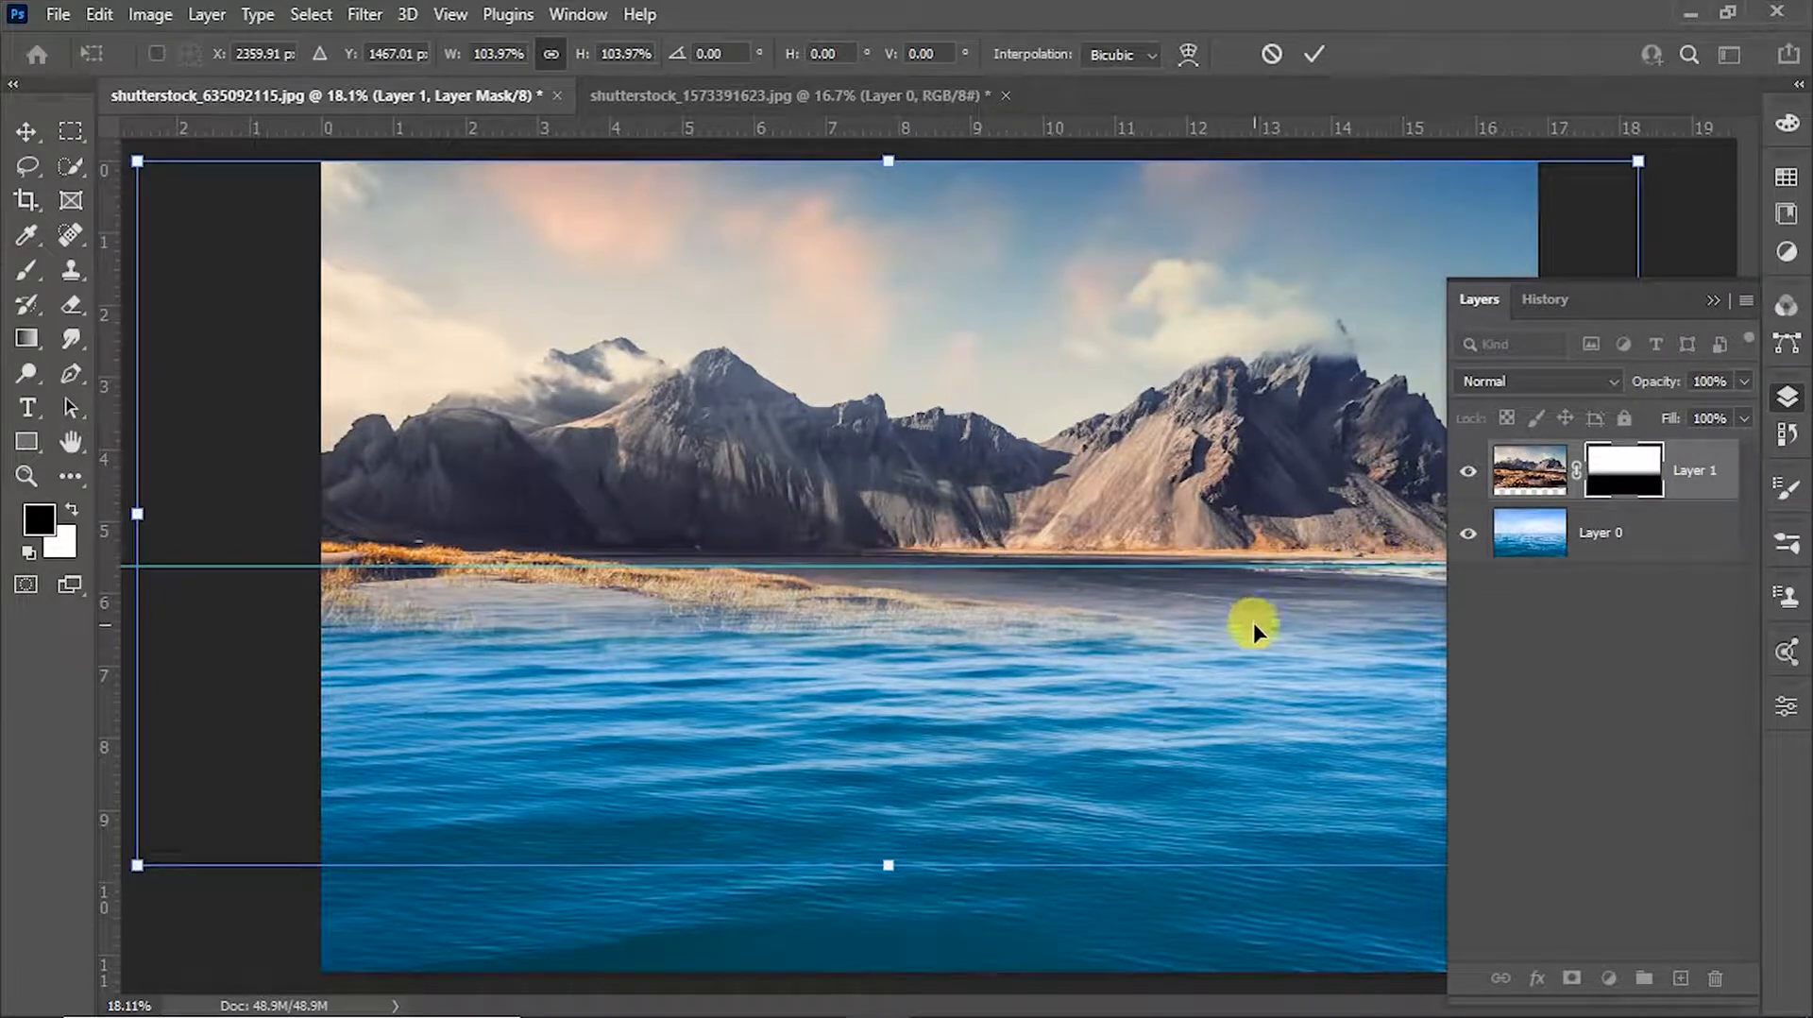
key(Return)
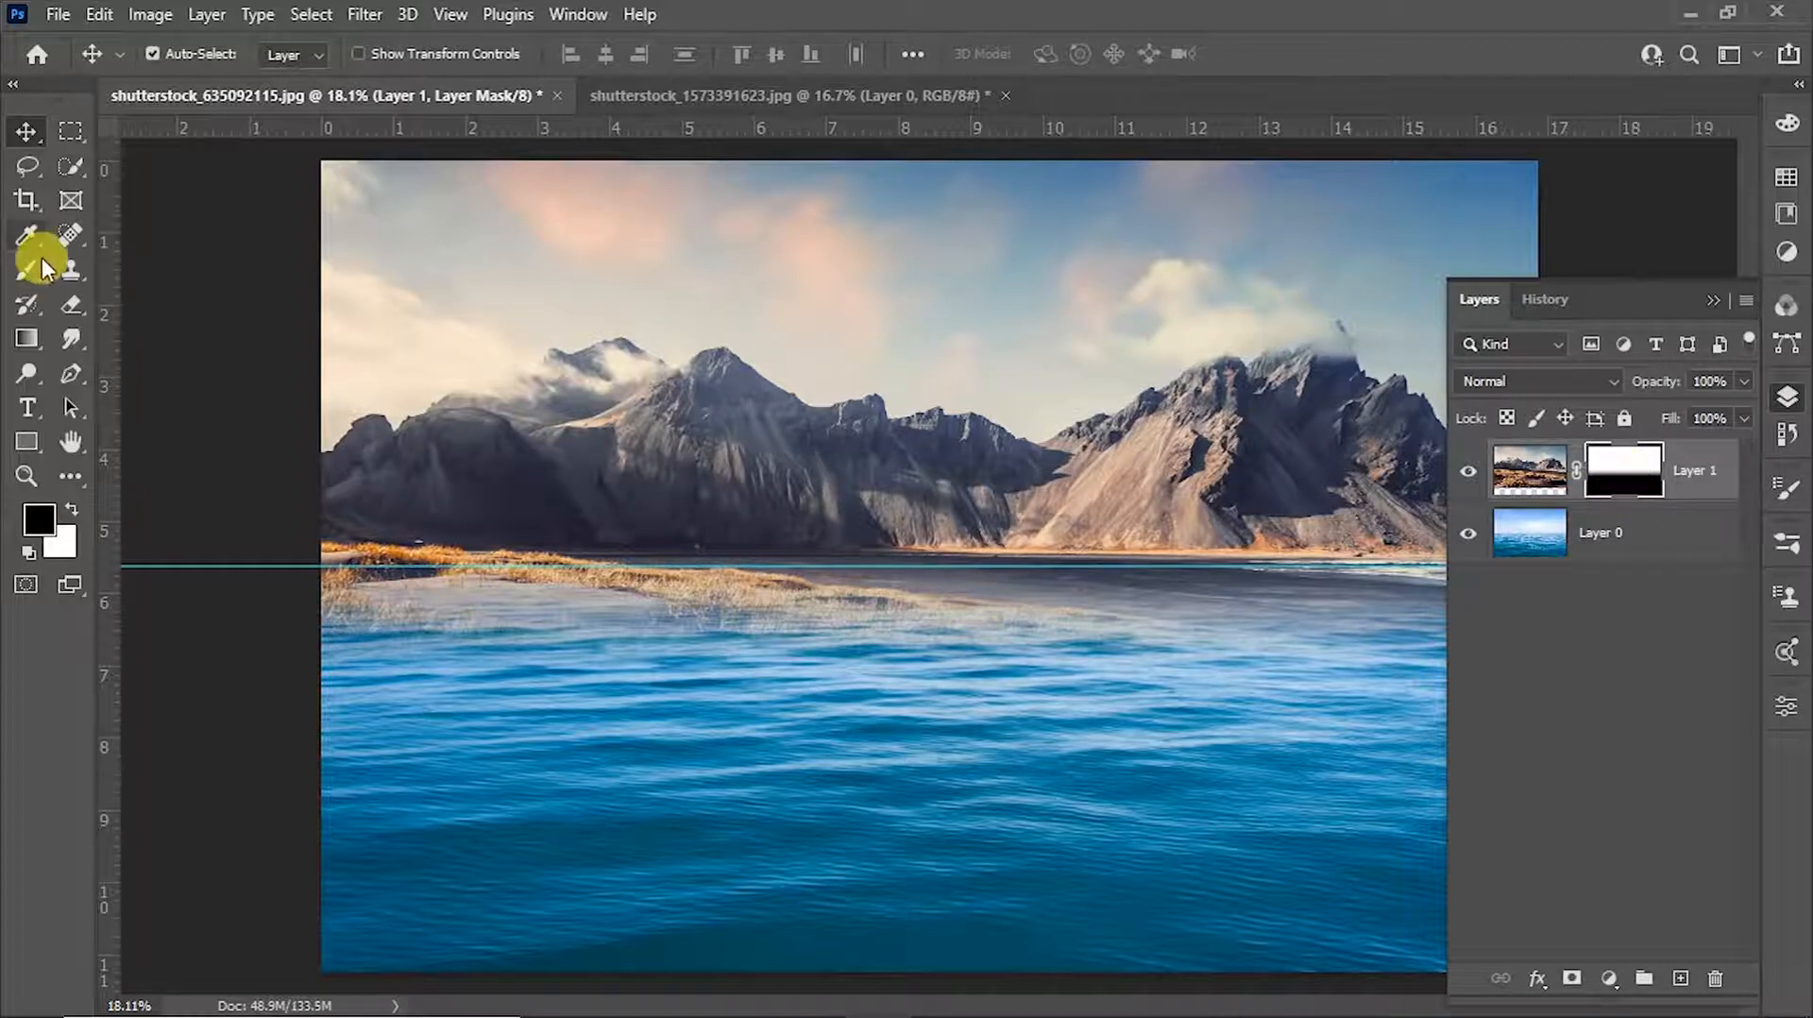
Step: Apply a short black-to-white linear gradient upward on Layer 1's mask to hide the sandy foreground below the horizon
click(36, 344)
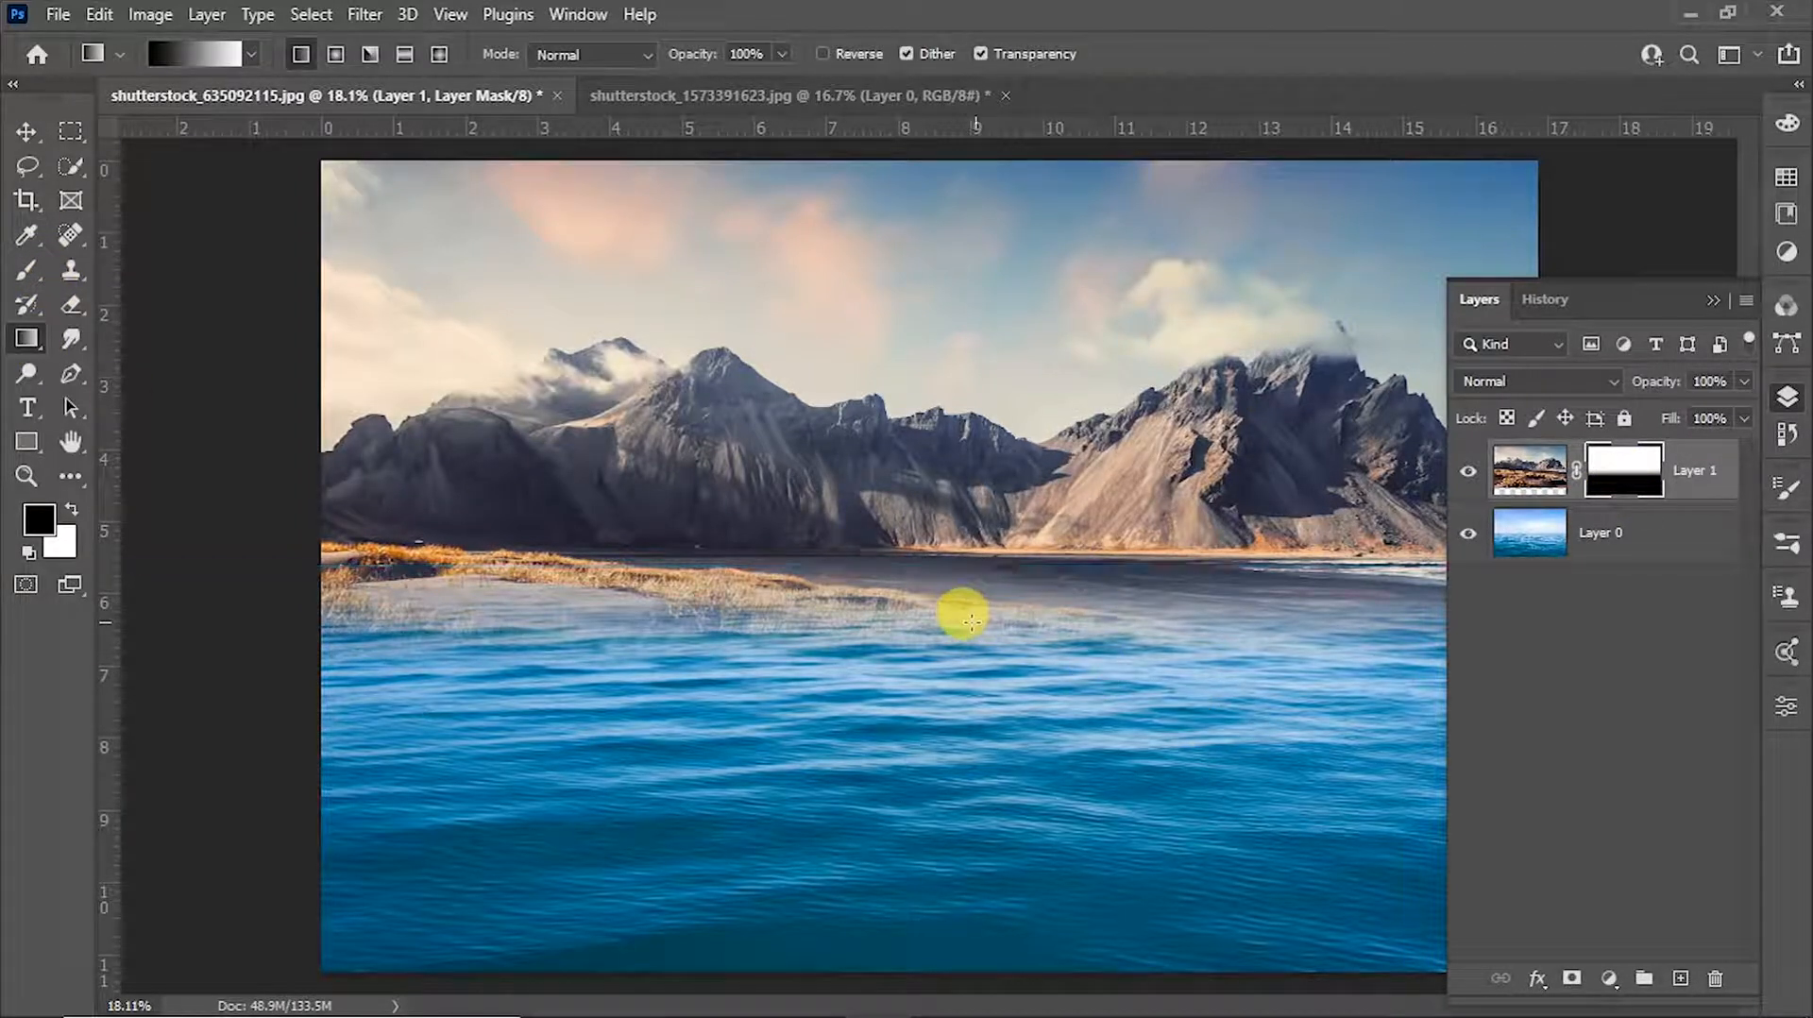
drag(963, 626, 965, 570)
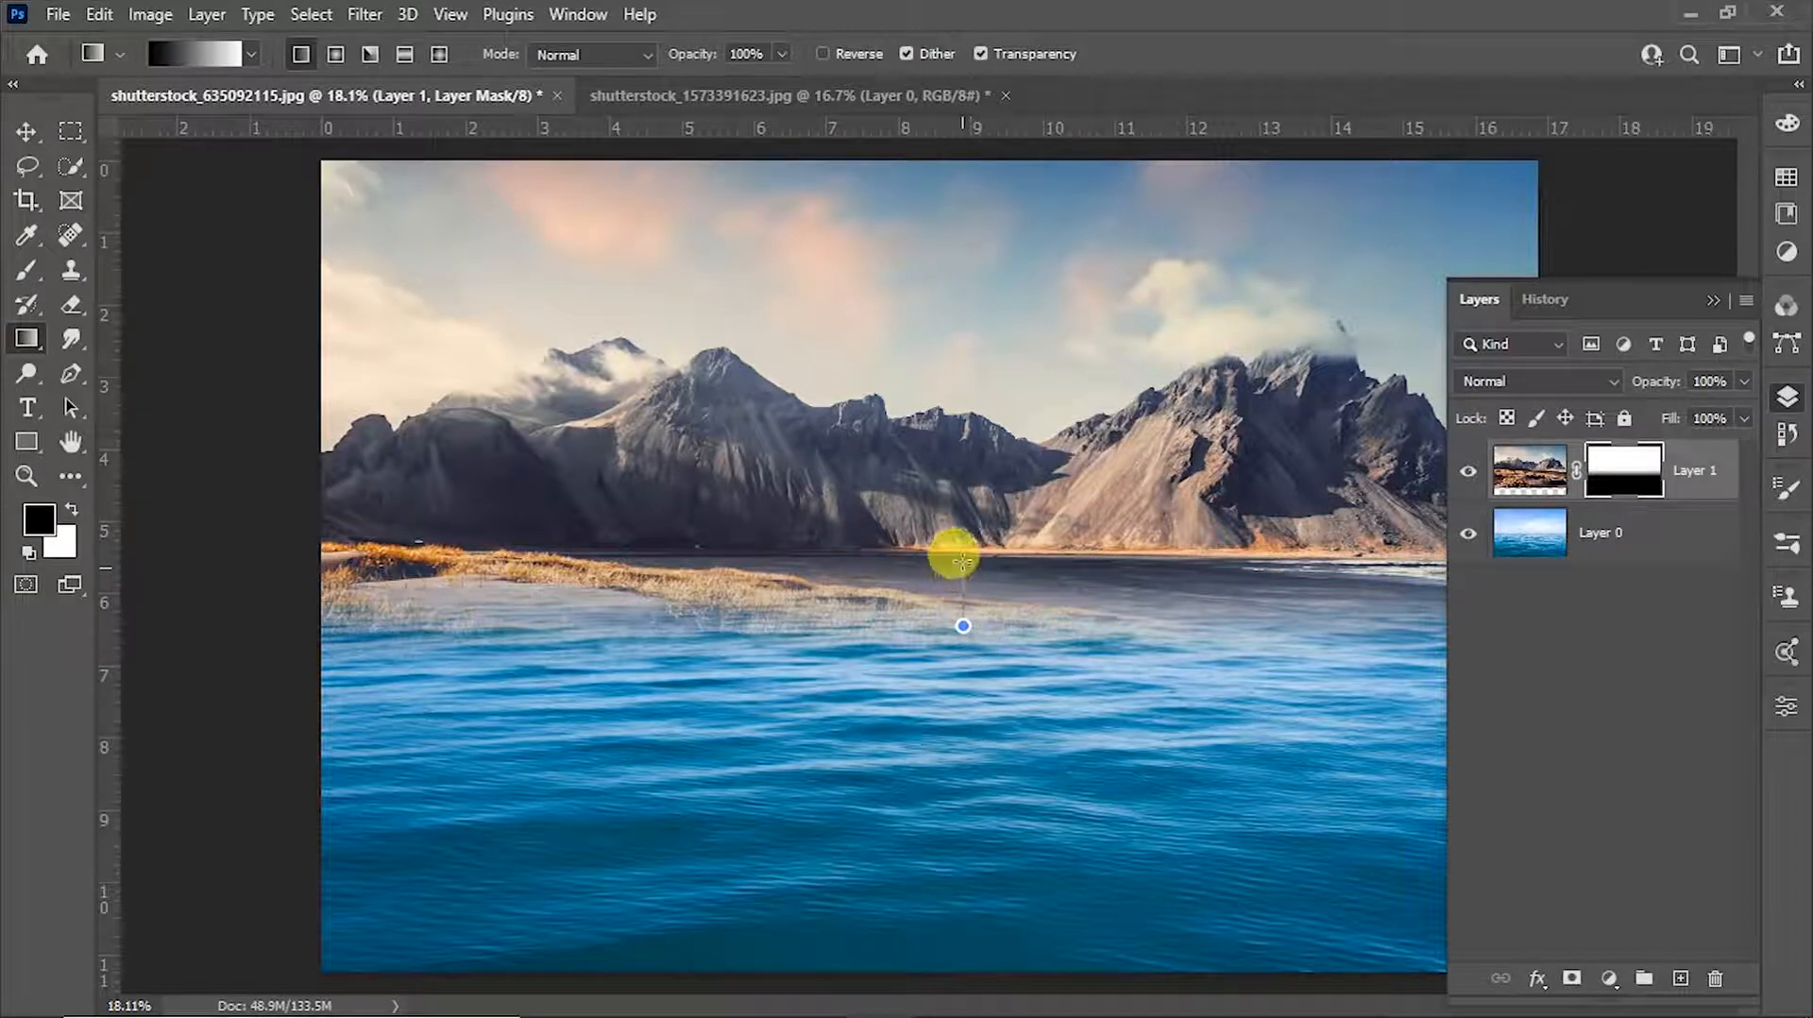
mouse_move(962, 560)
mouse_down()
mouse_move(962, 586)
mouse_move(955, 567)
mouse_up()
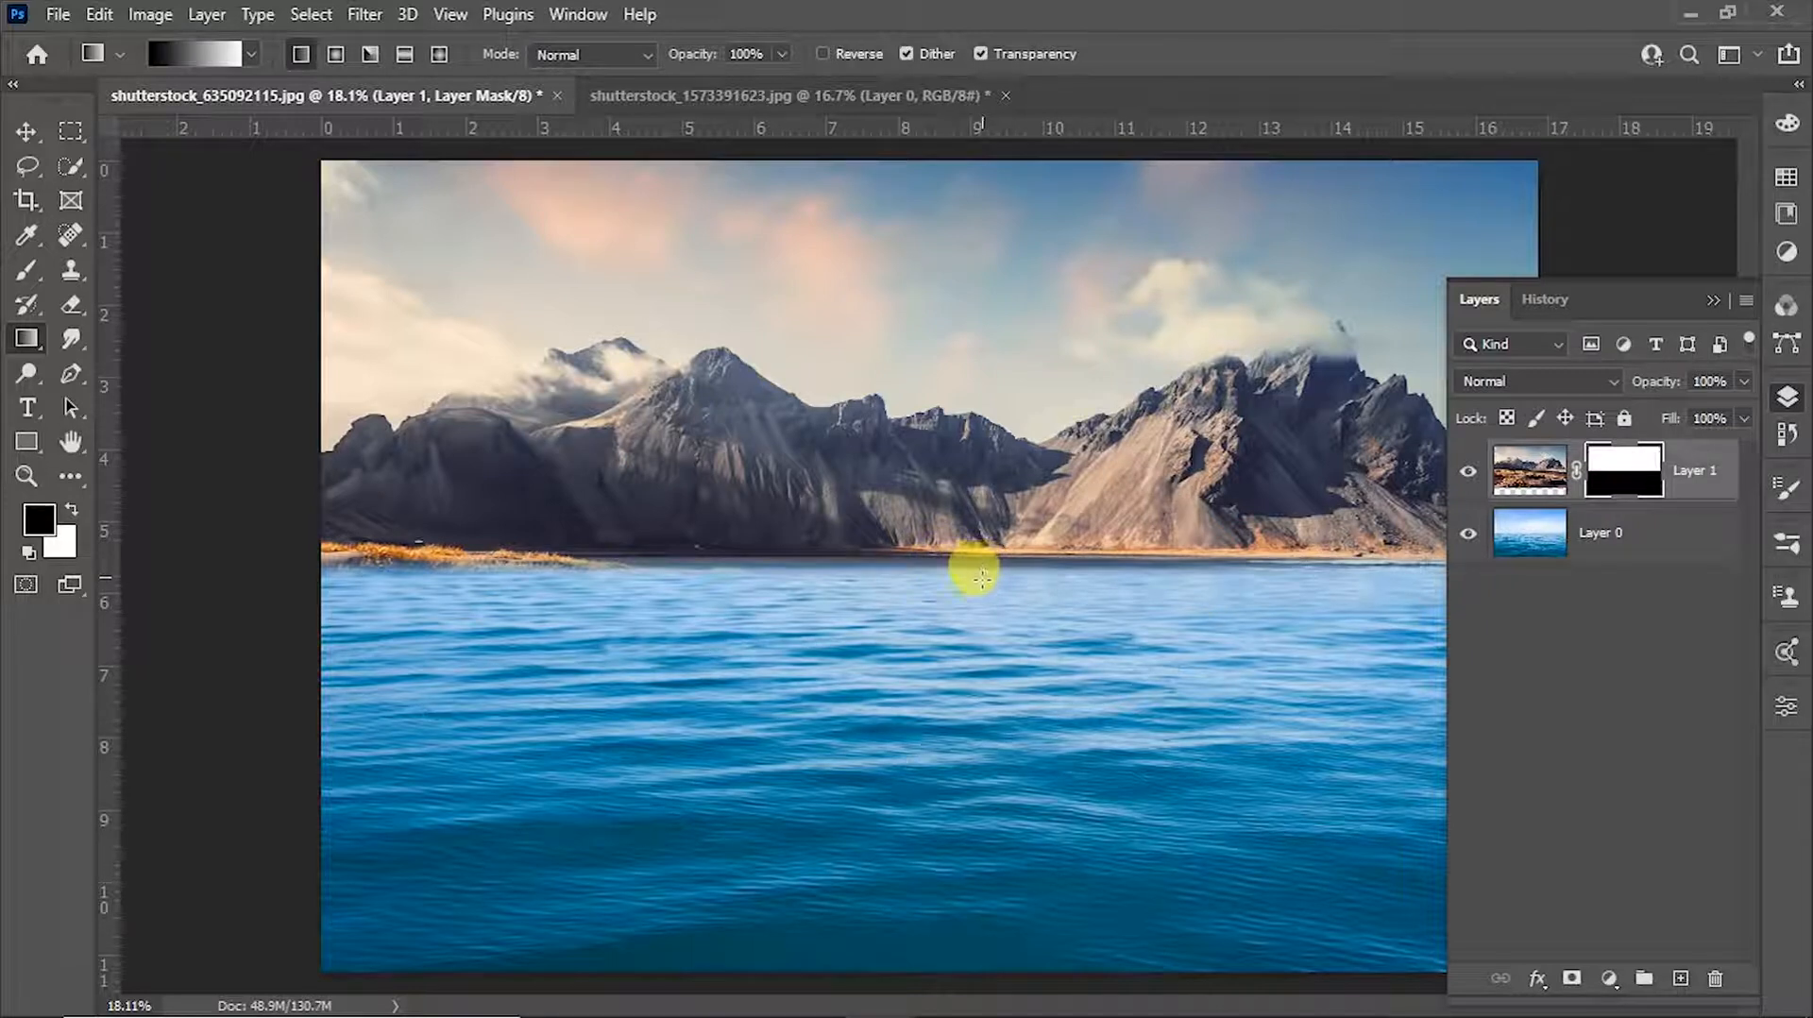
Step: Examine the blend between the mountain shoreline and the sea along the horizon, close up and at full view
key(z)
click(1010, 598)
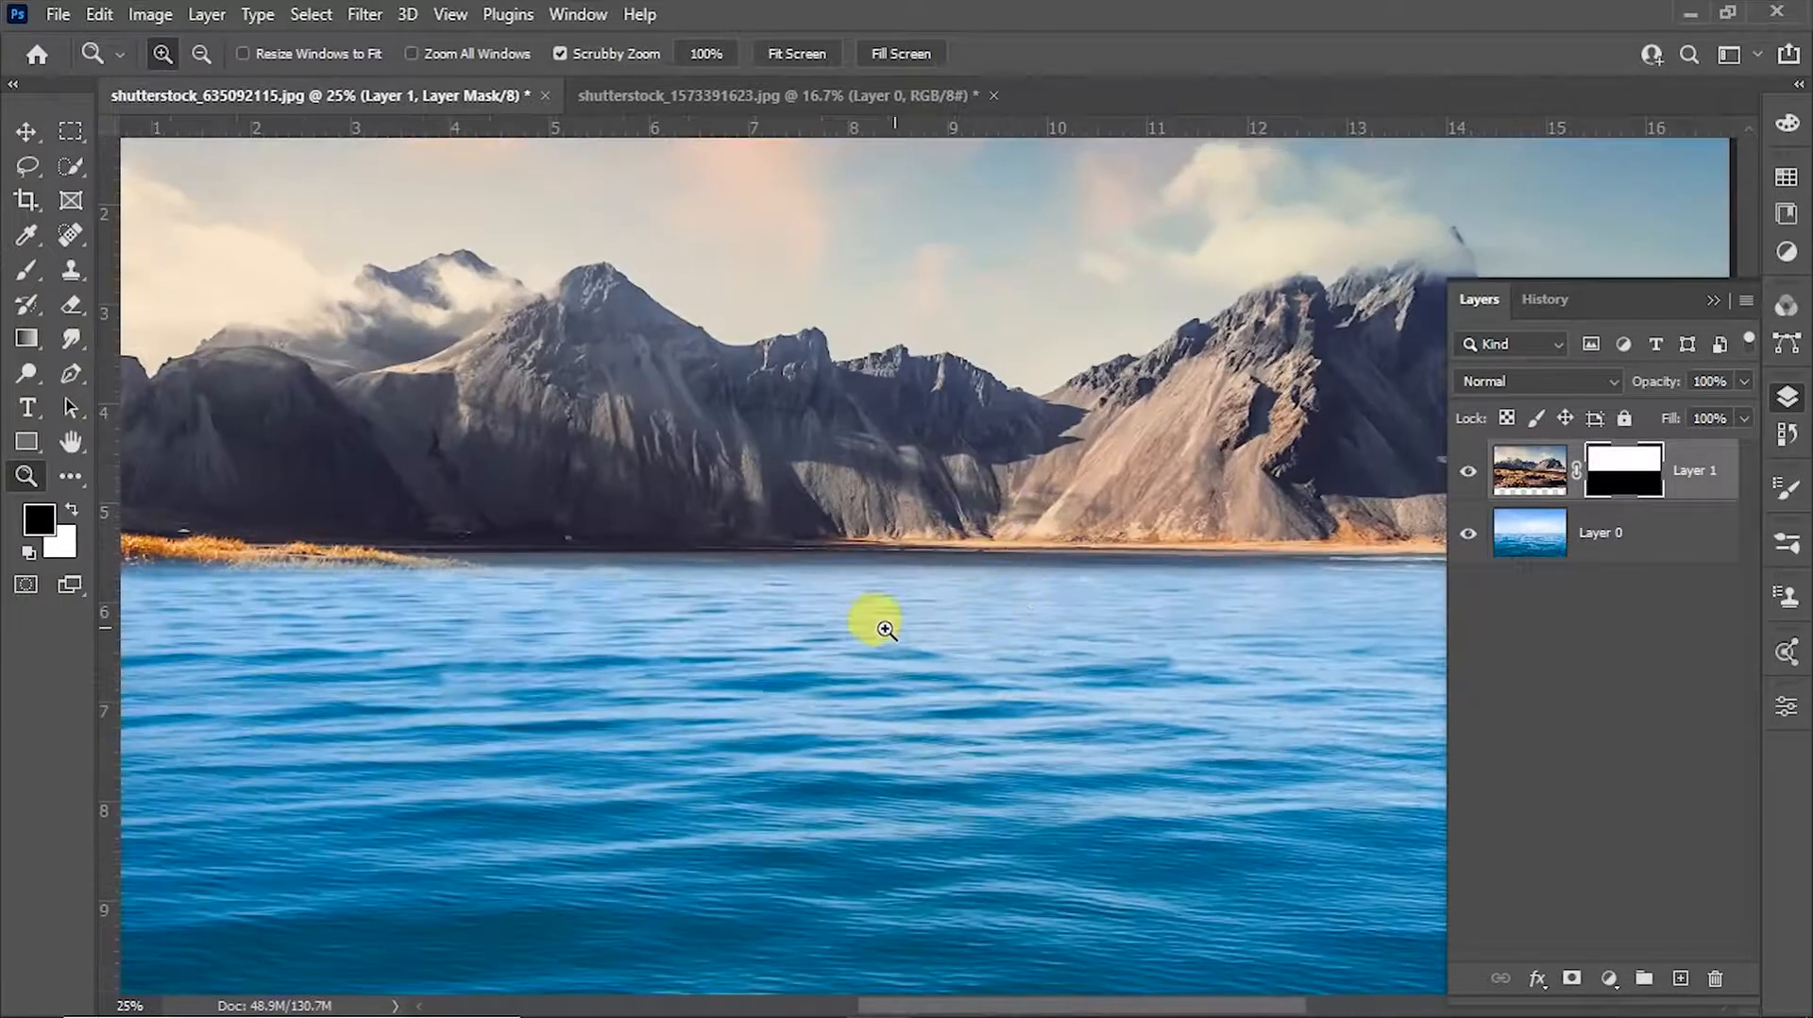
alt+click(972, 595)
alt+click(1039, 570)
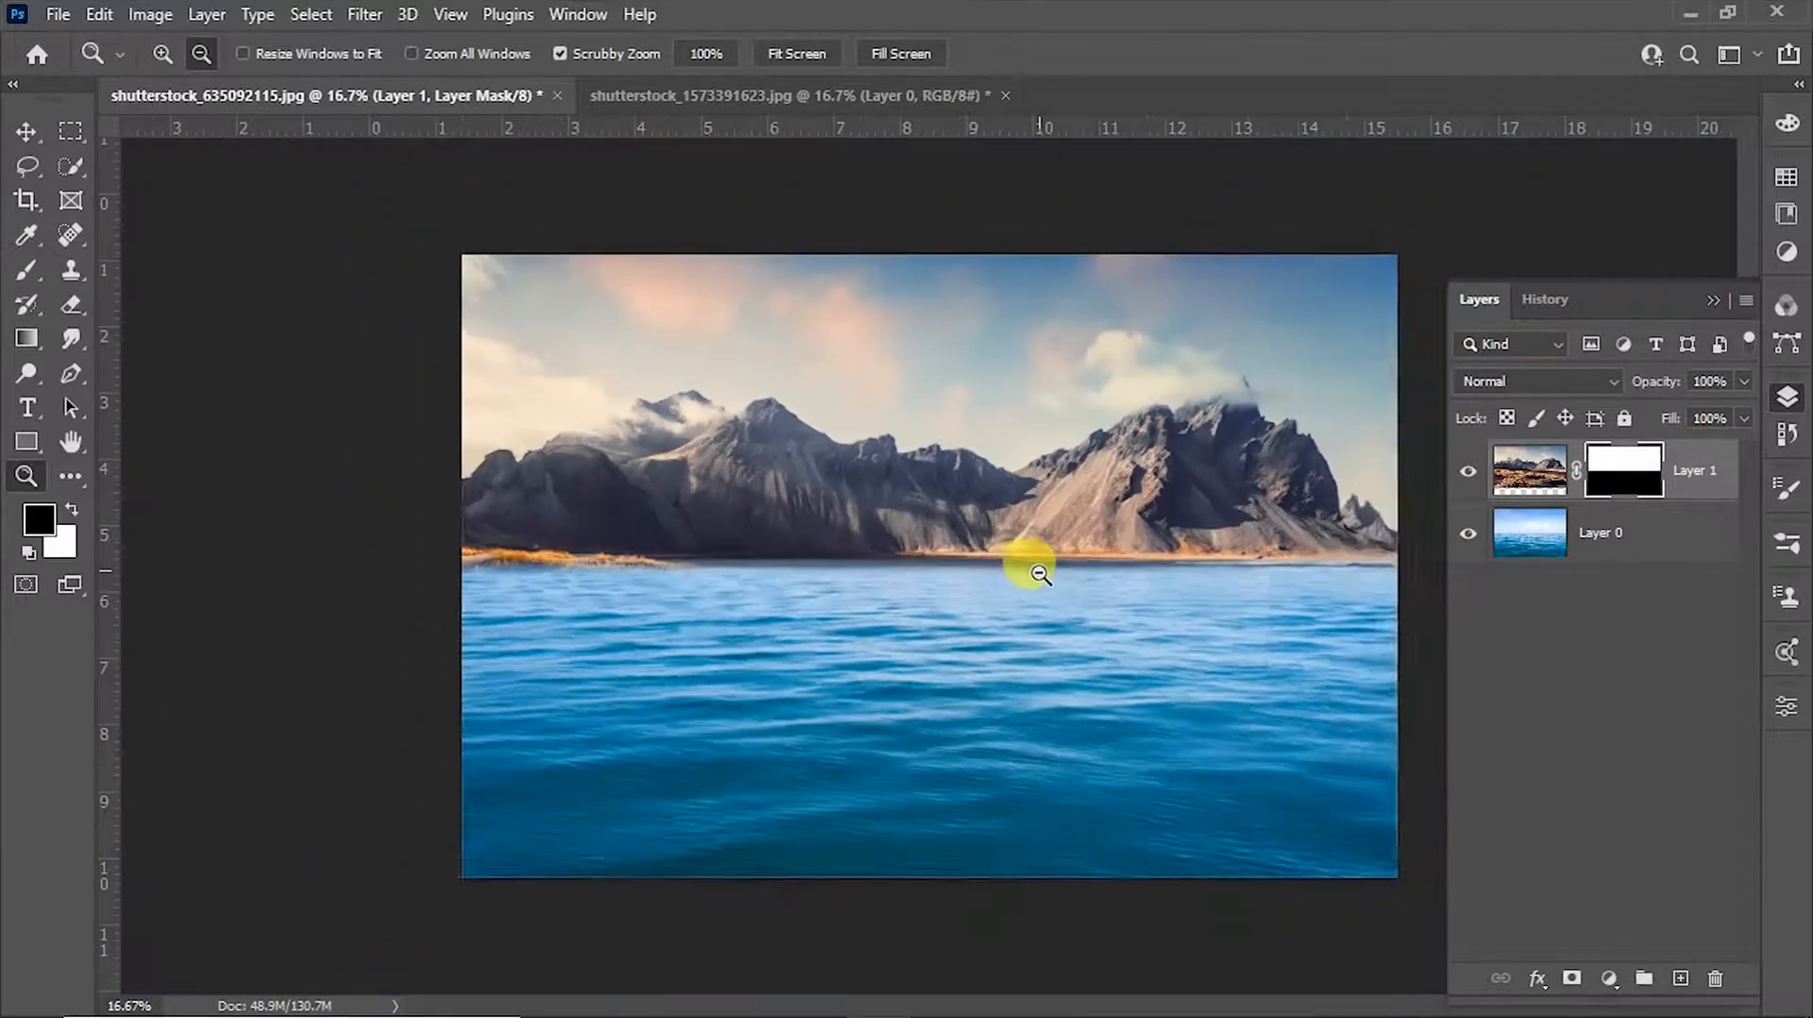
click(1075, 566)
click(1090, 566)
alt+click(1101, 542)
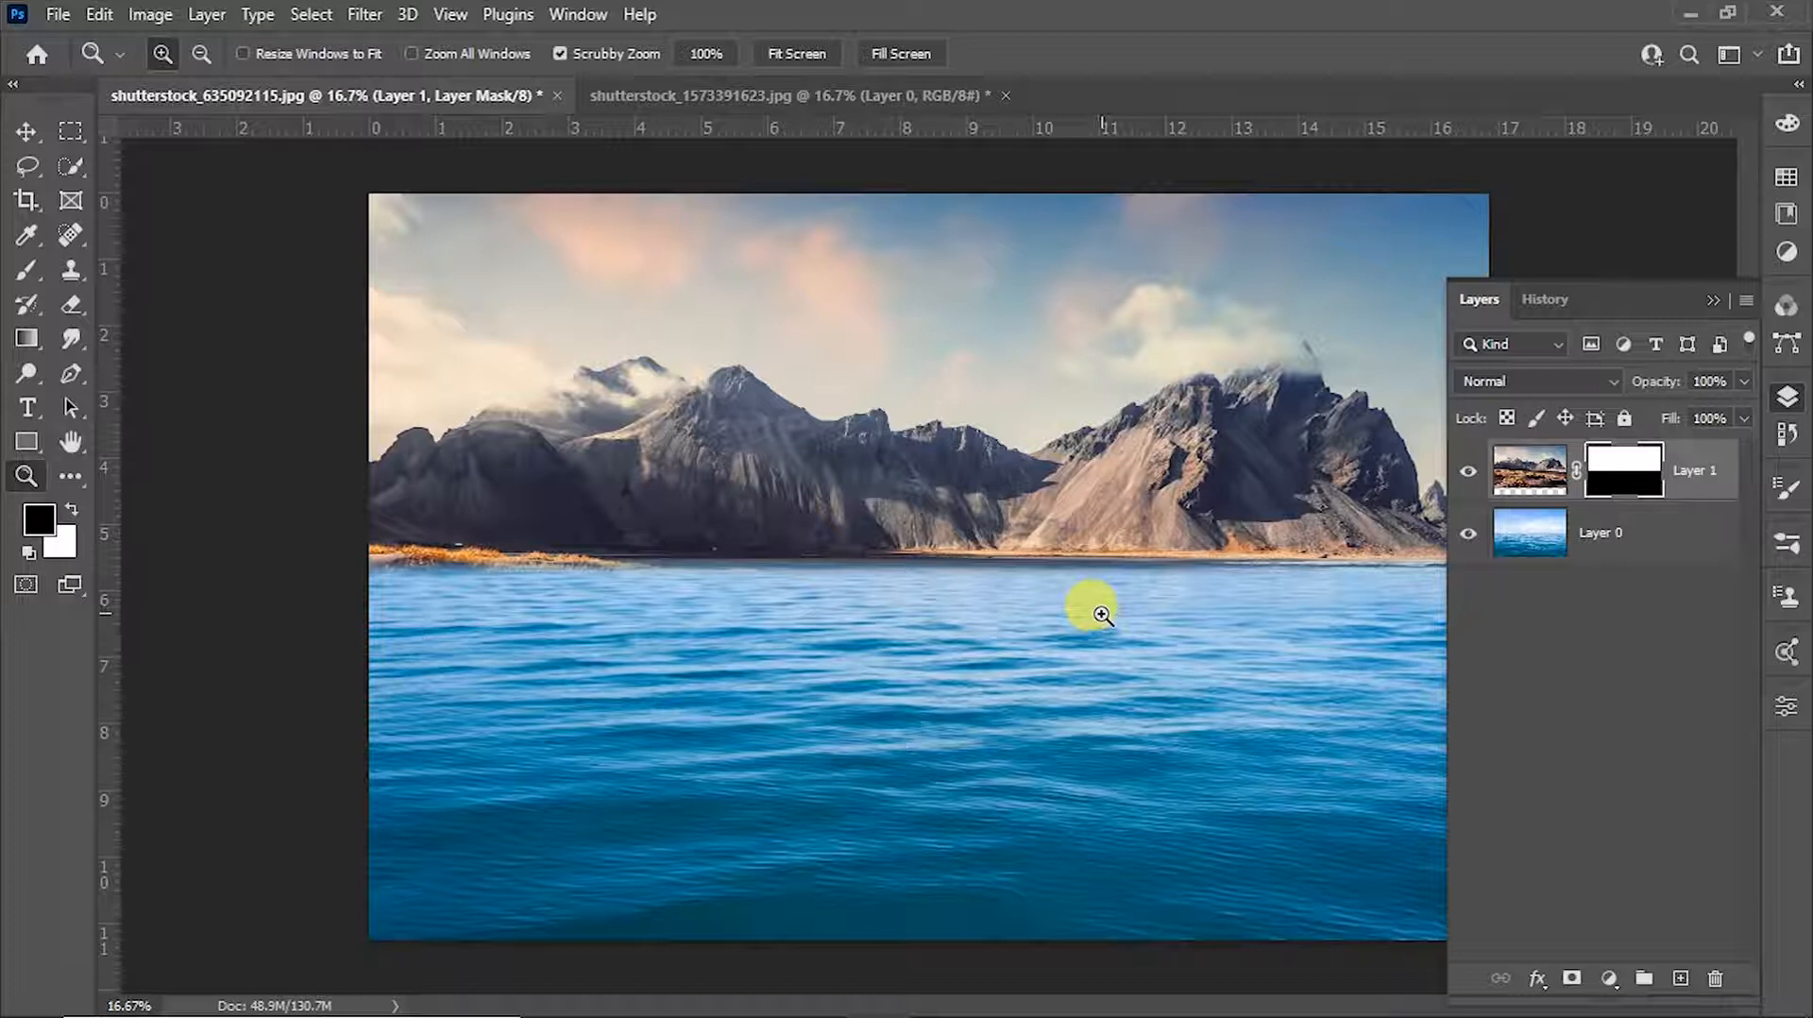
click(1091, 548)
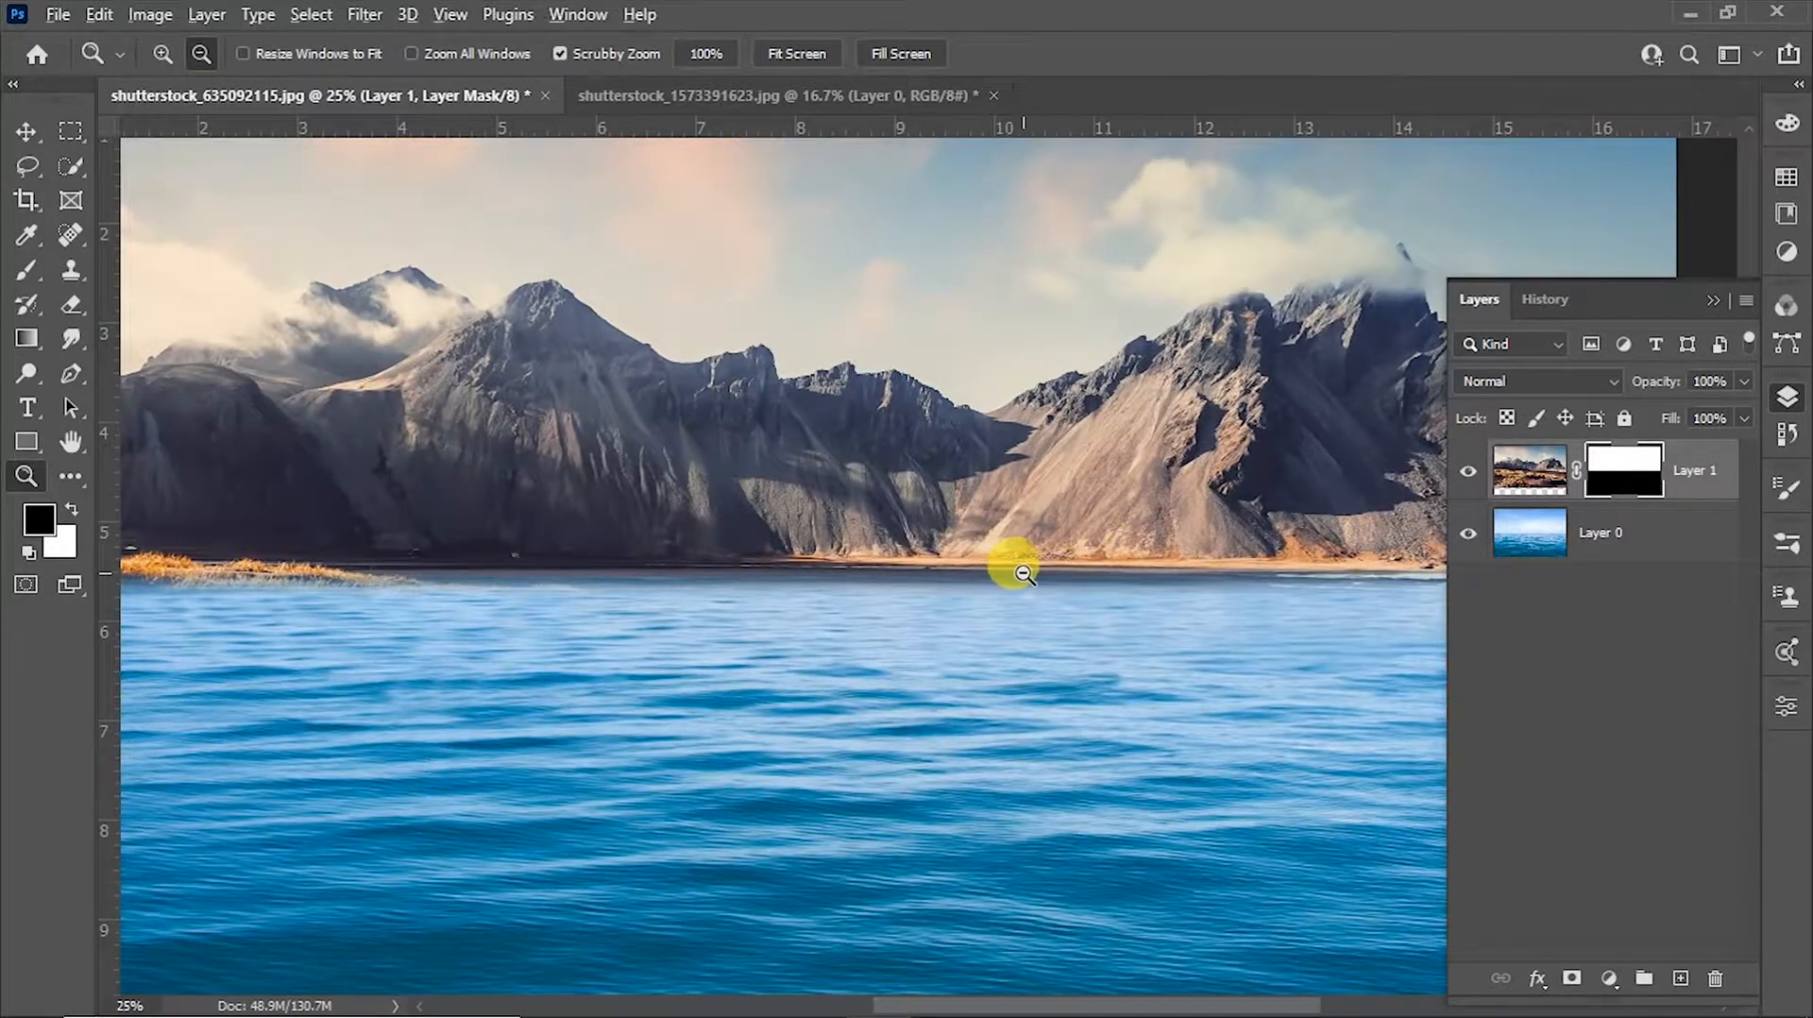
alt+click(1023, 577)
click(977, 570)
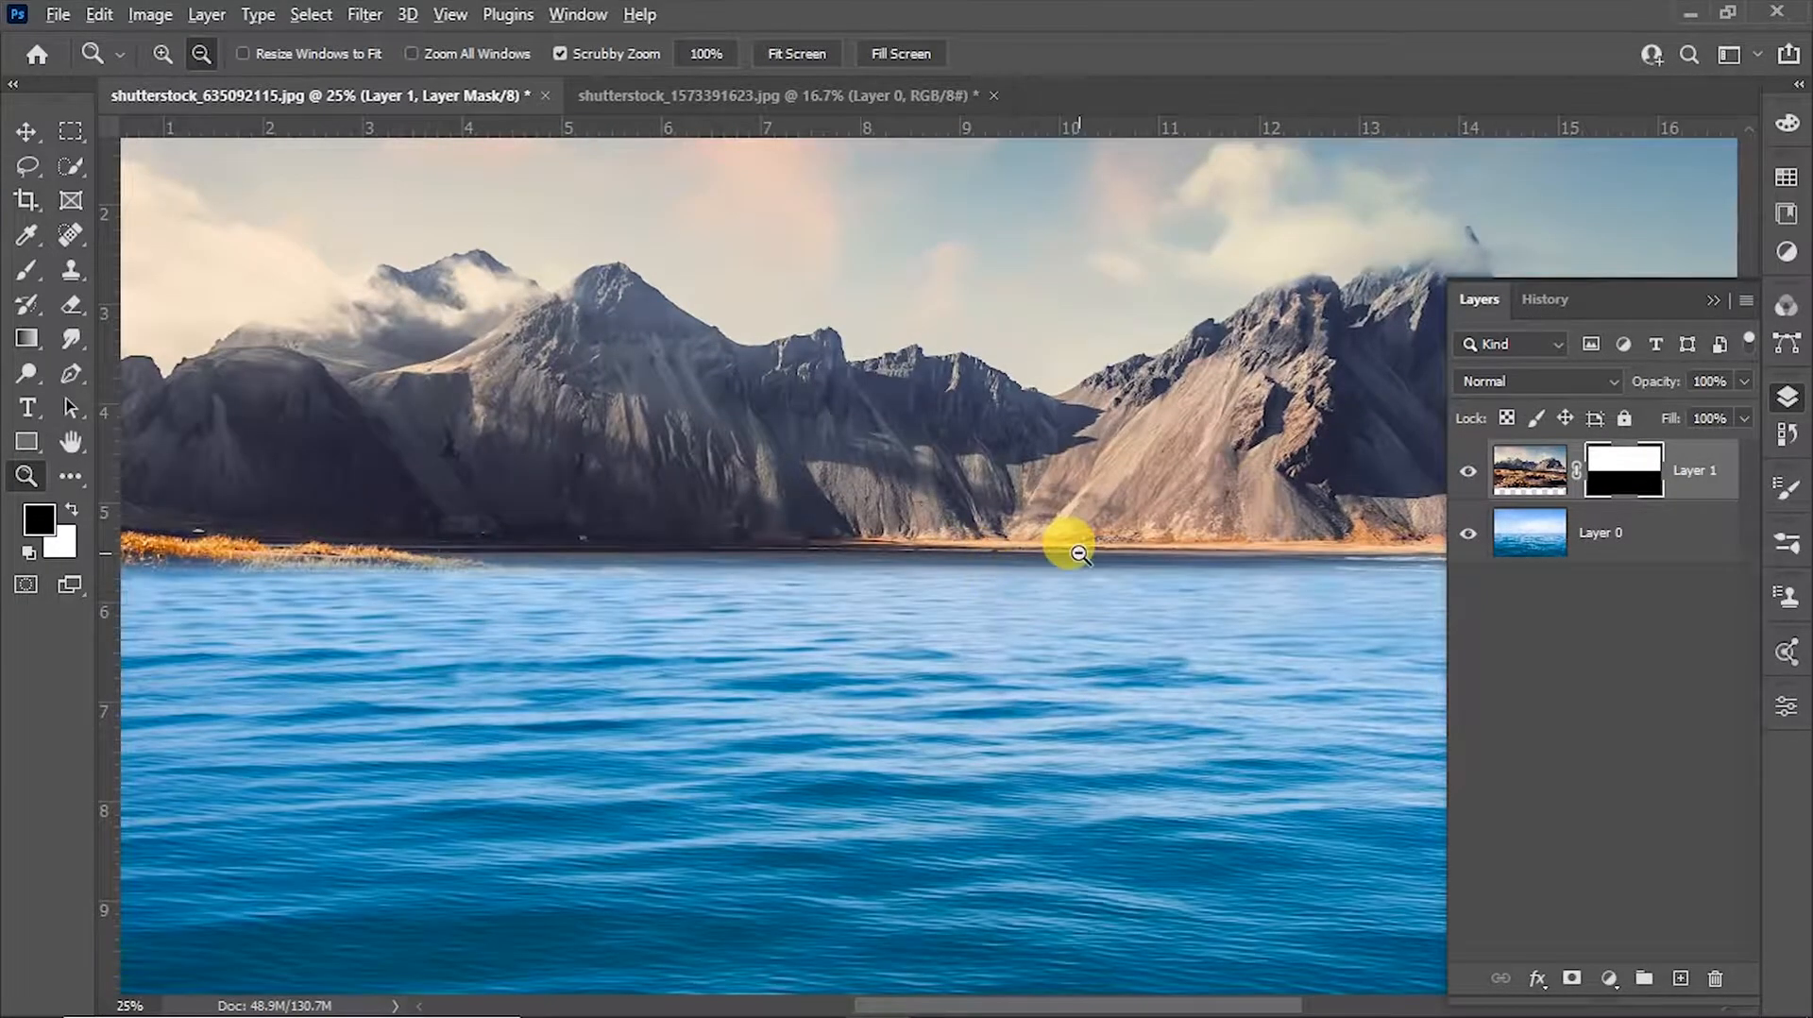
alt+click(1079, 555)
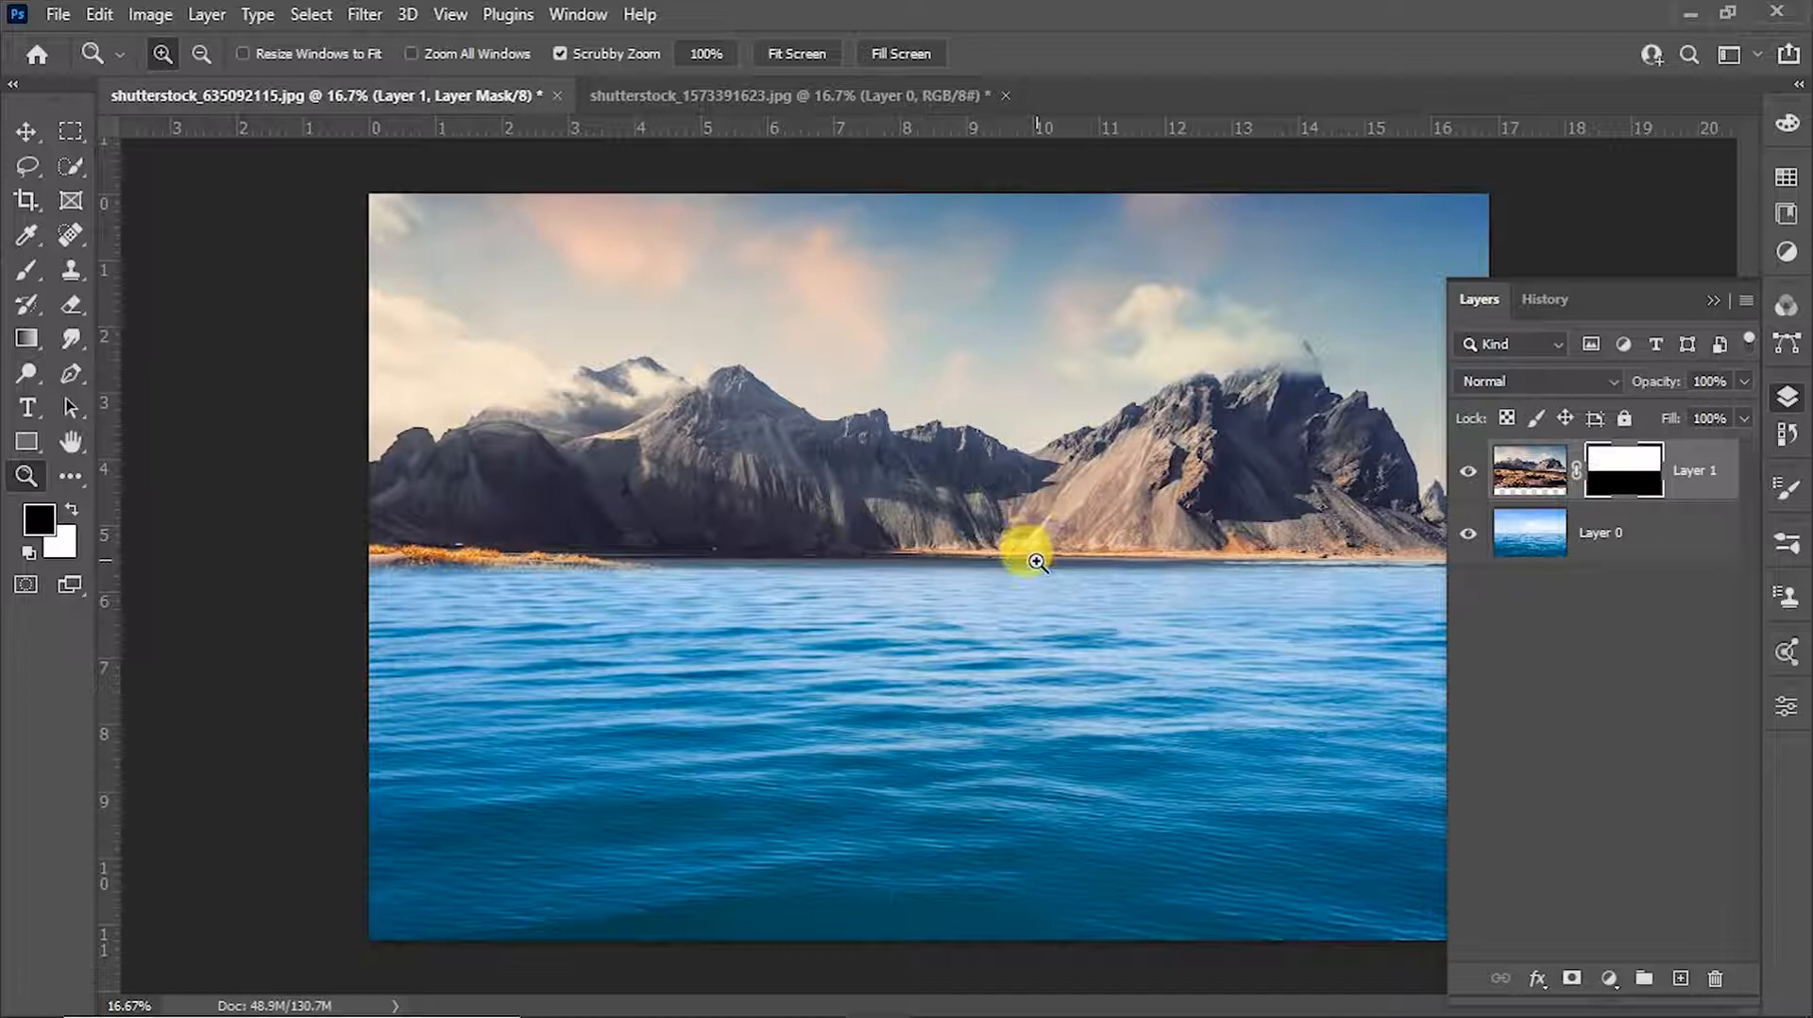
click(1036, 569)
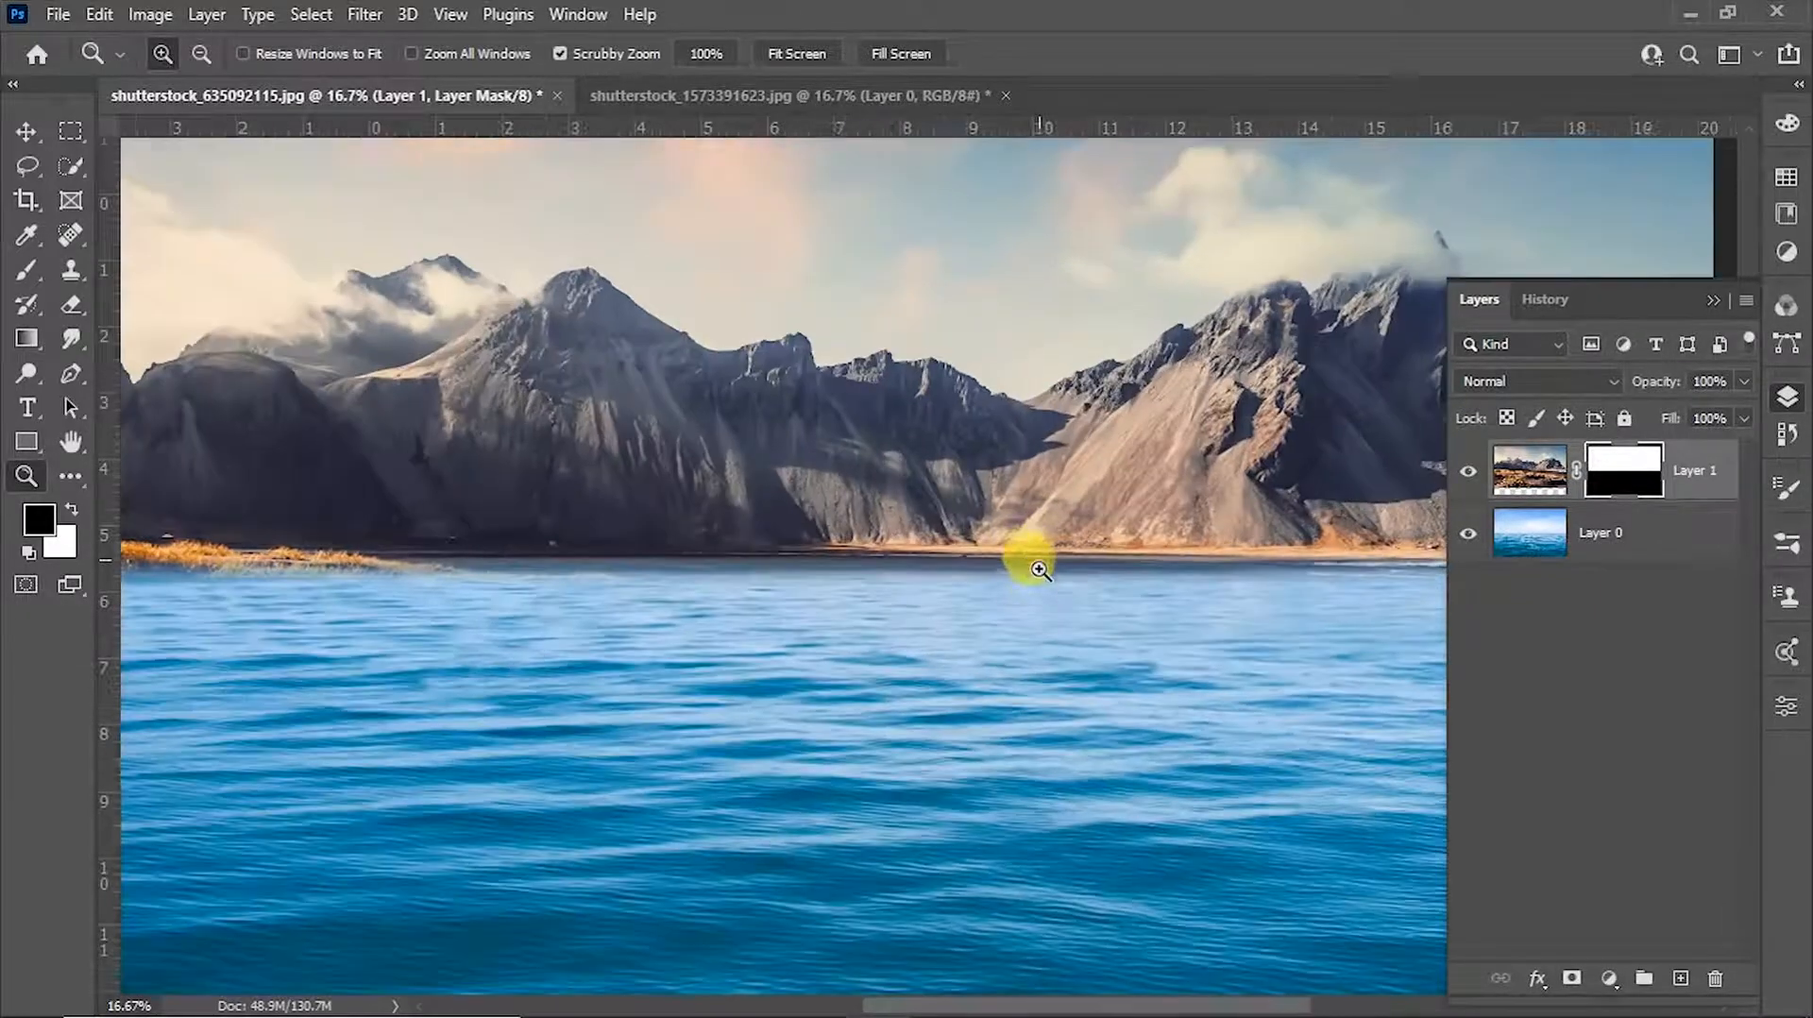
click(956, 565)
alt+click(950, 569)
alt+click(950, 570)
click(978, 581)
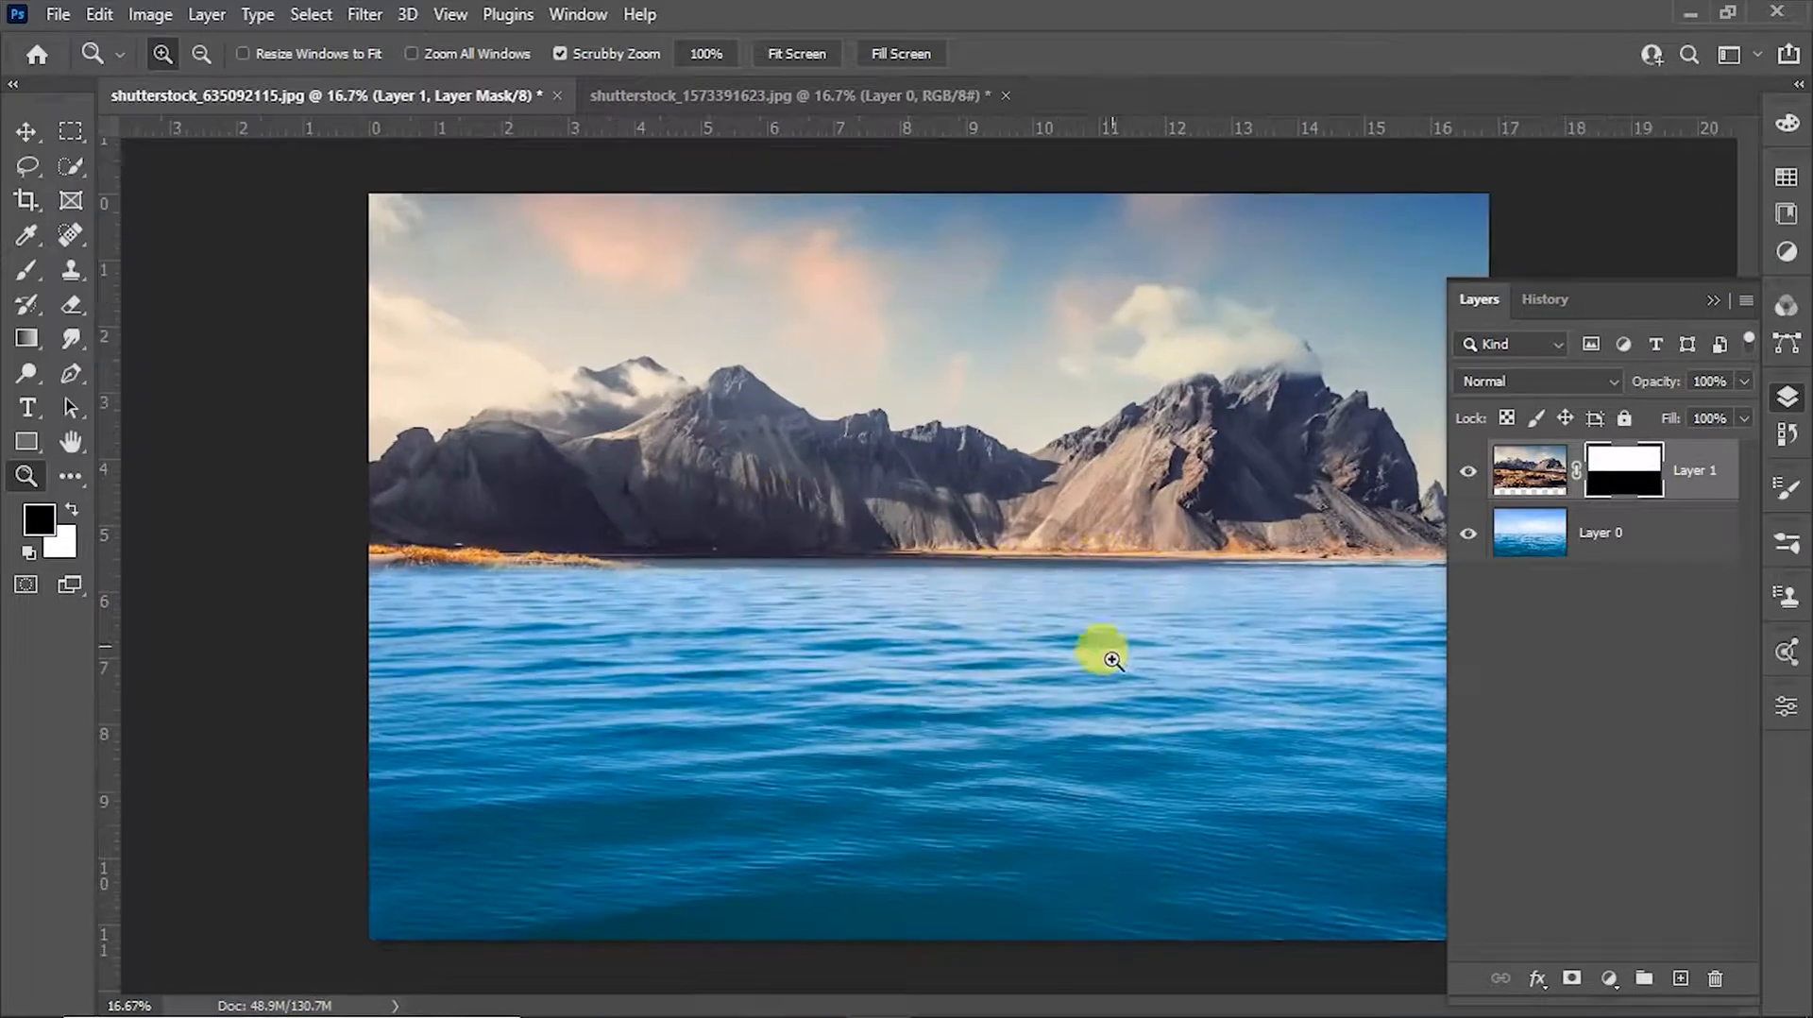
Step: Duplicate the masked mountain layer, Layer 1
key(v)
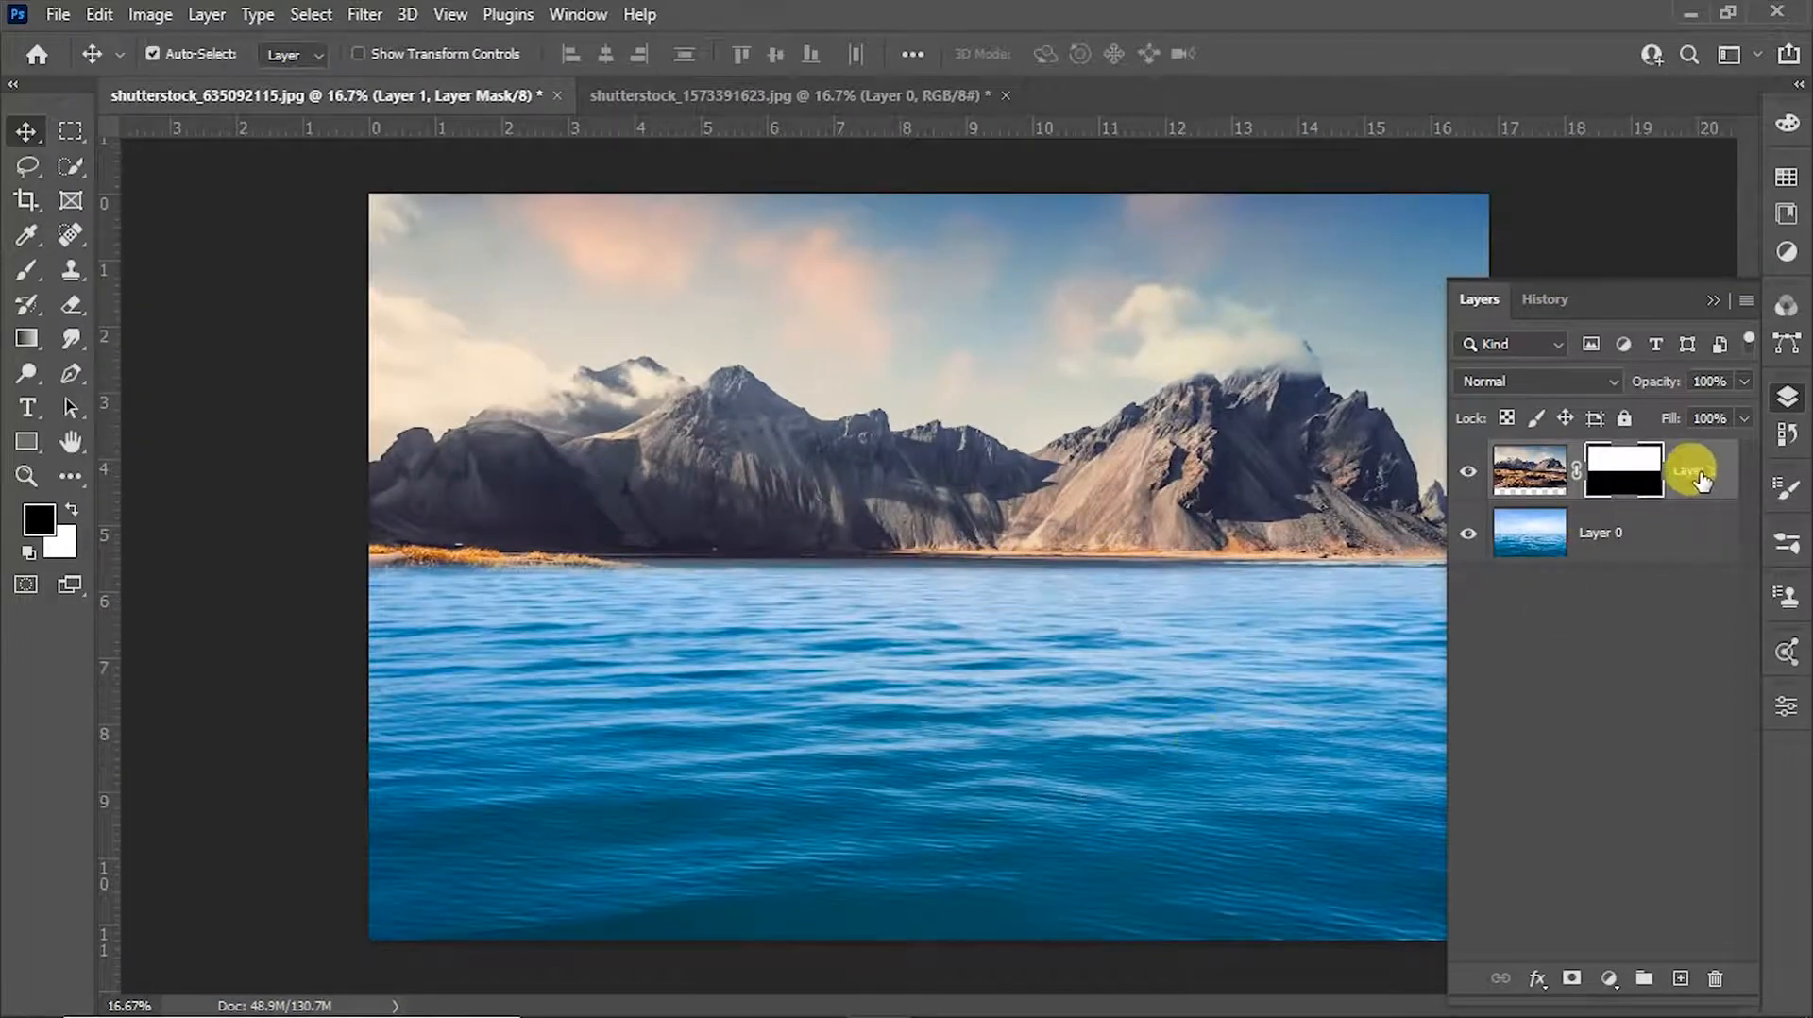
drag(1711, 470, 1680, 978)
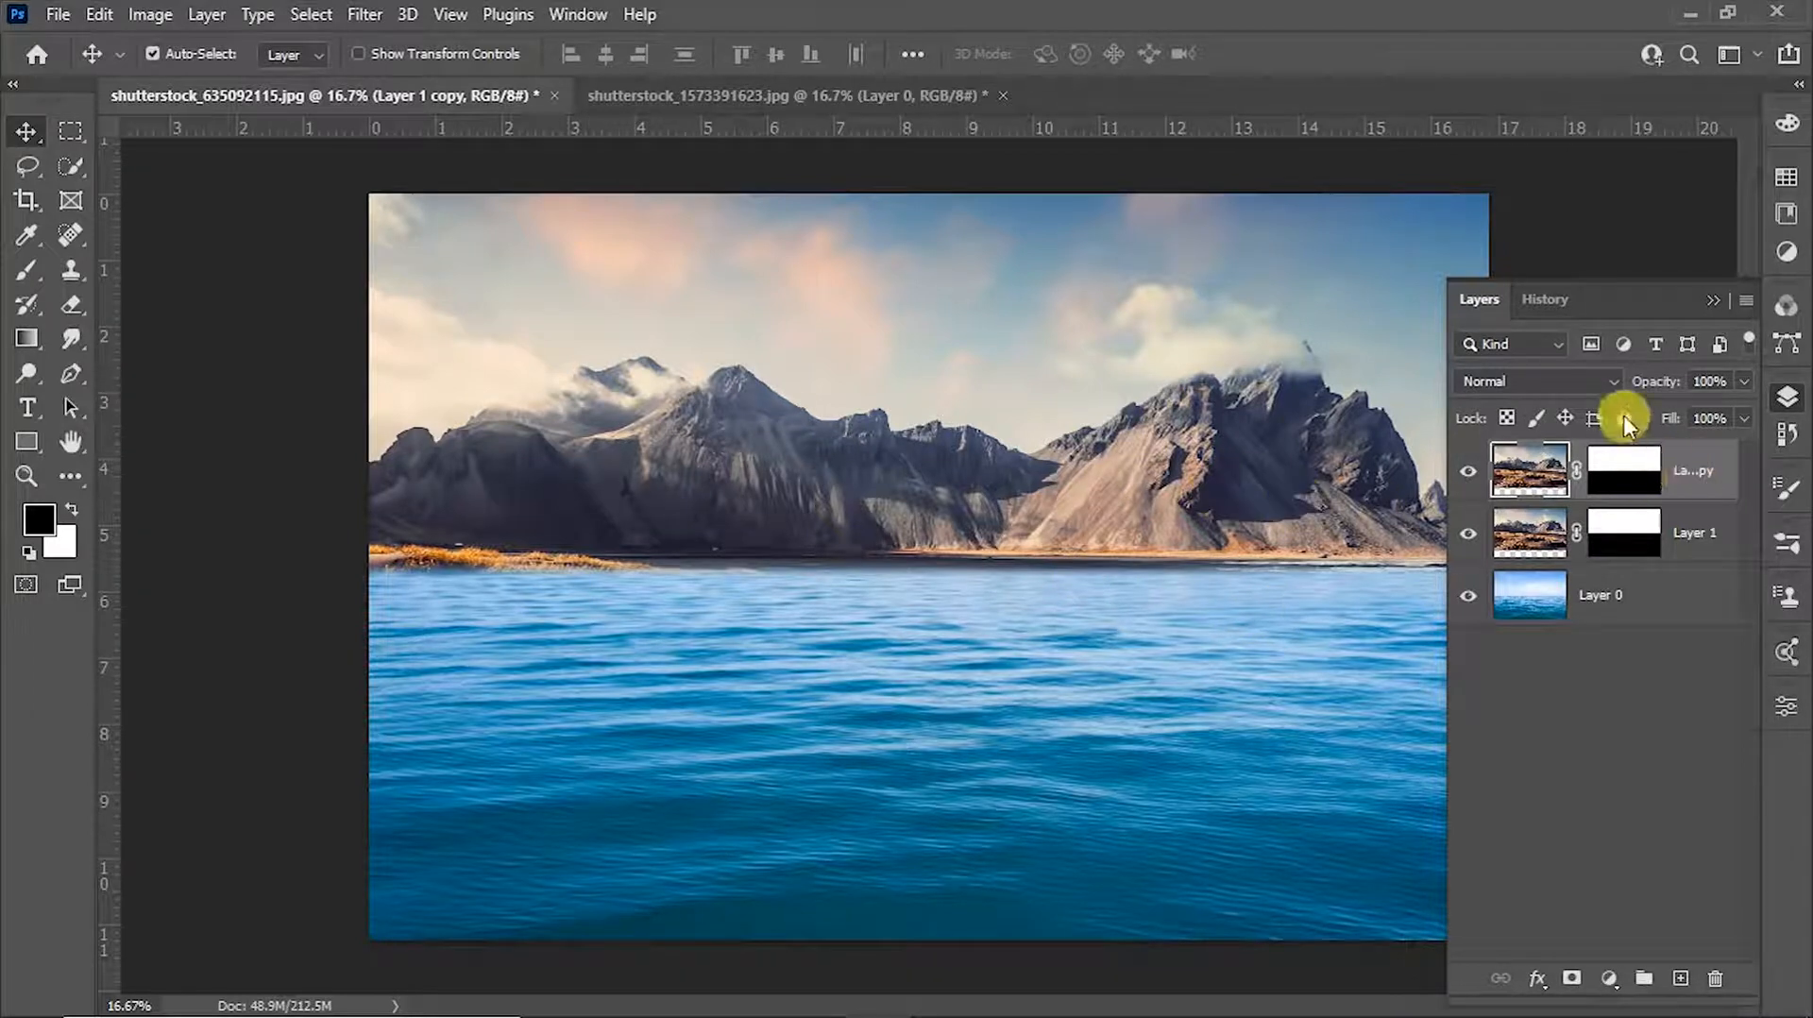
click(1579, 384)
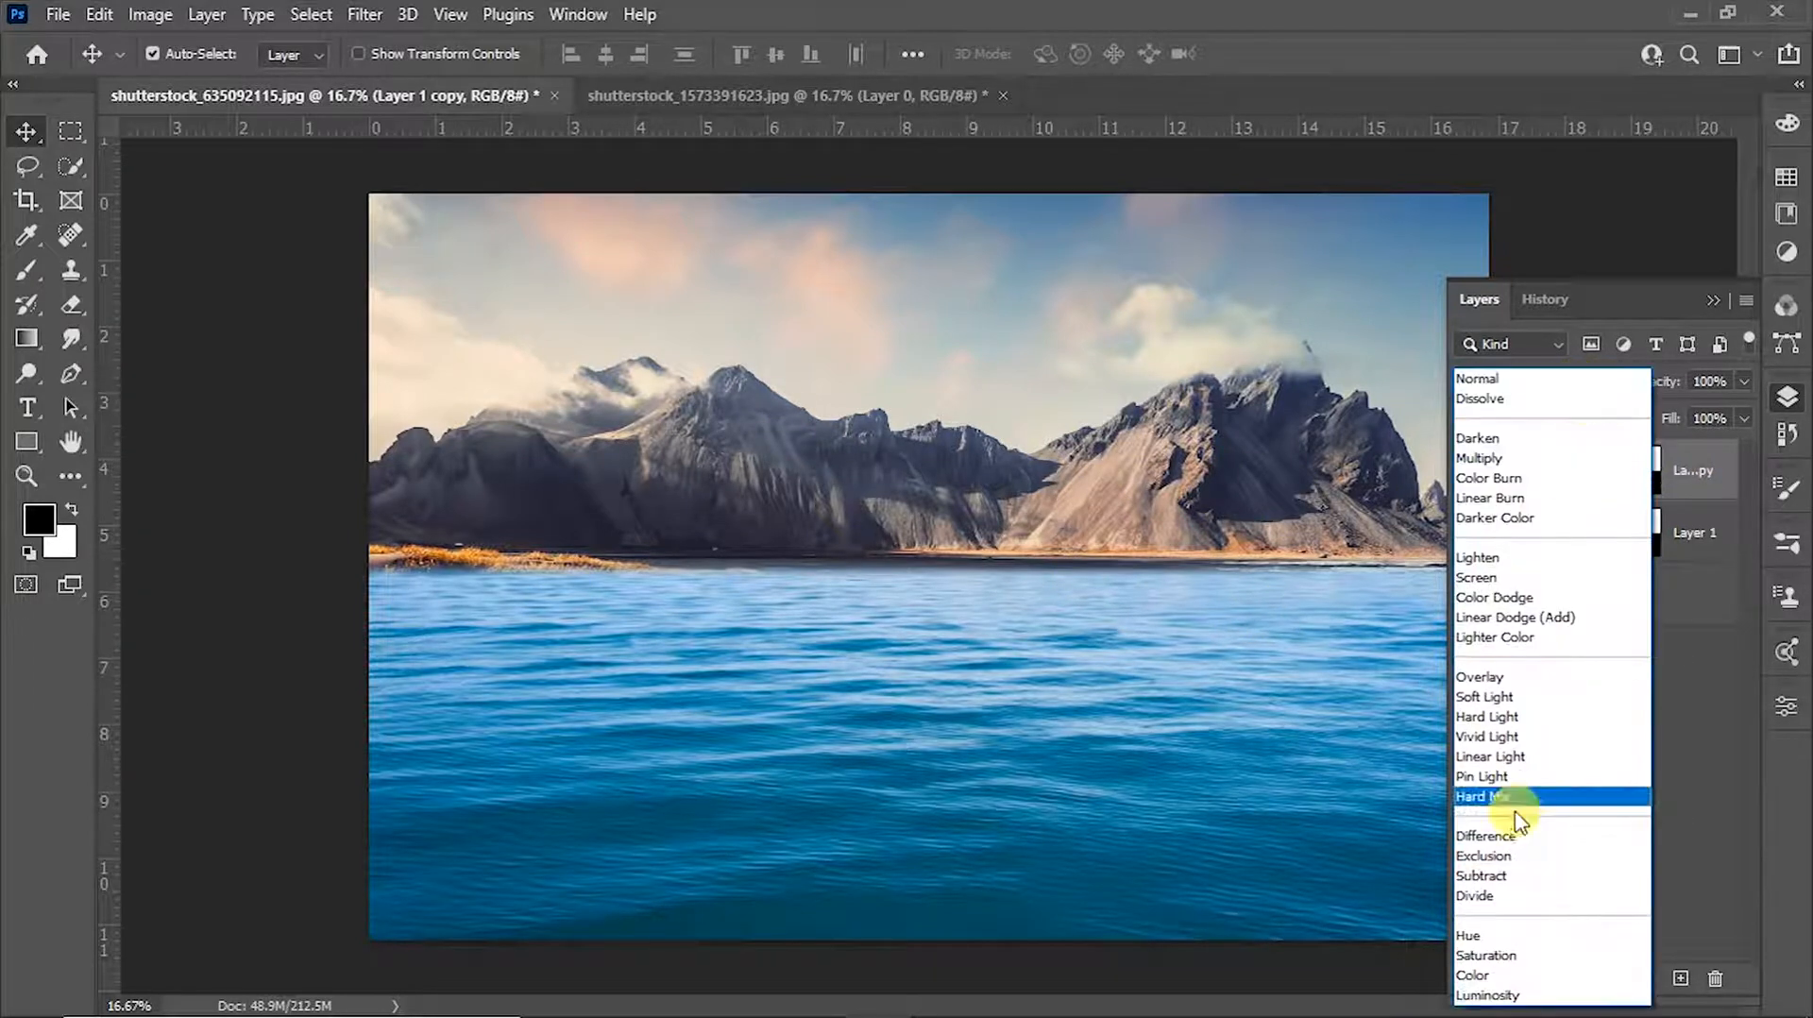
click(1523, 999)
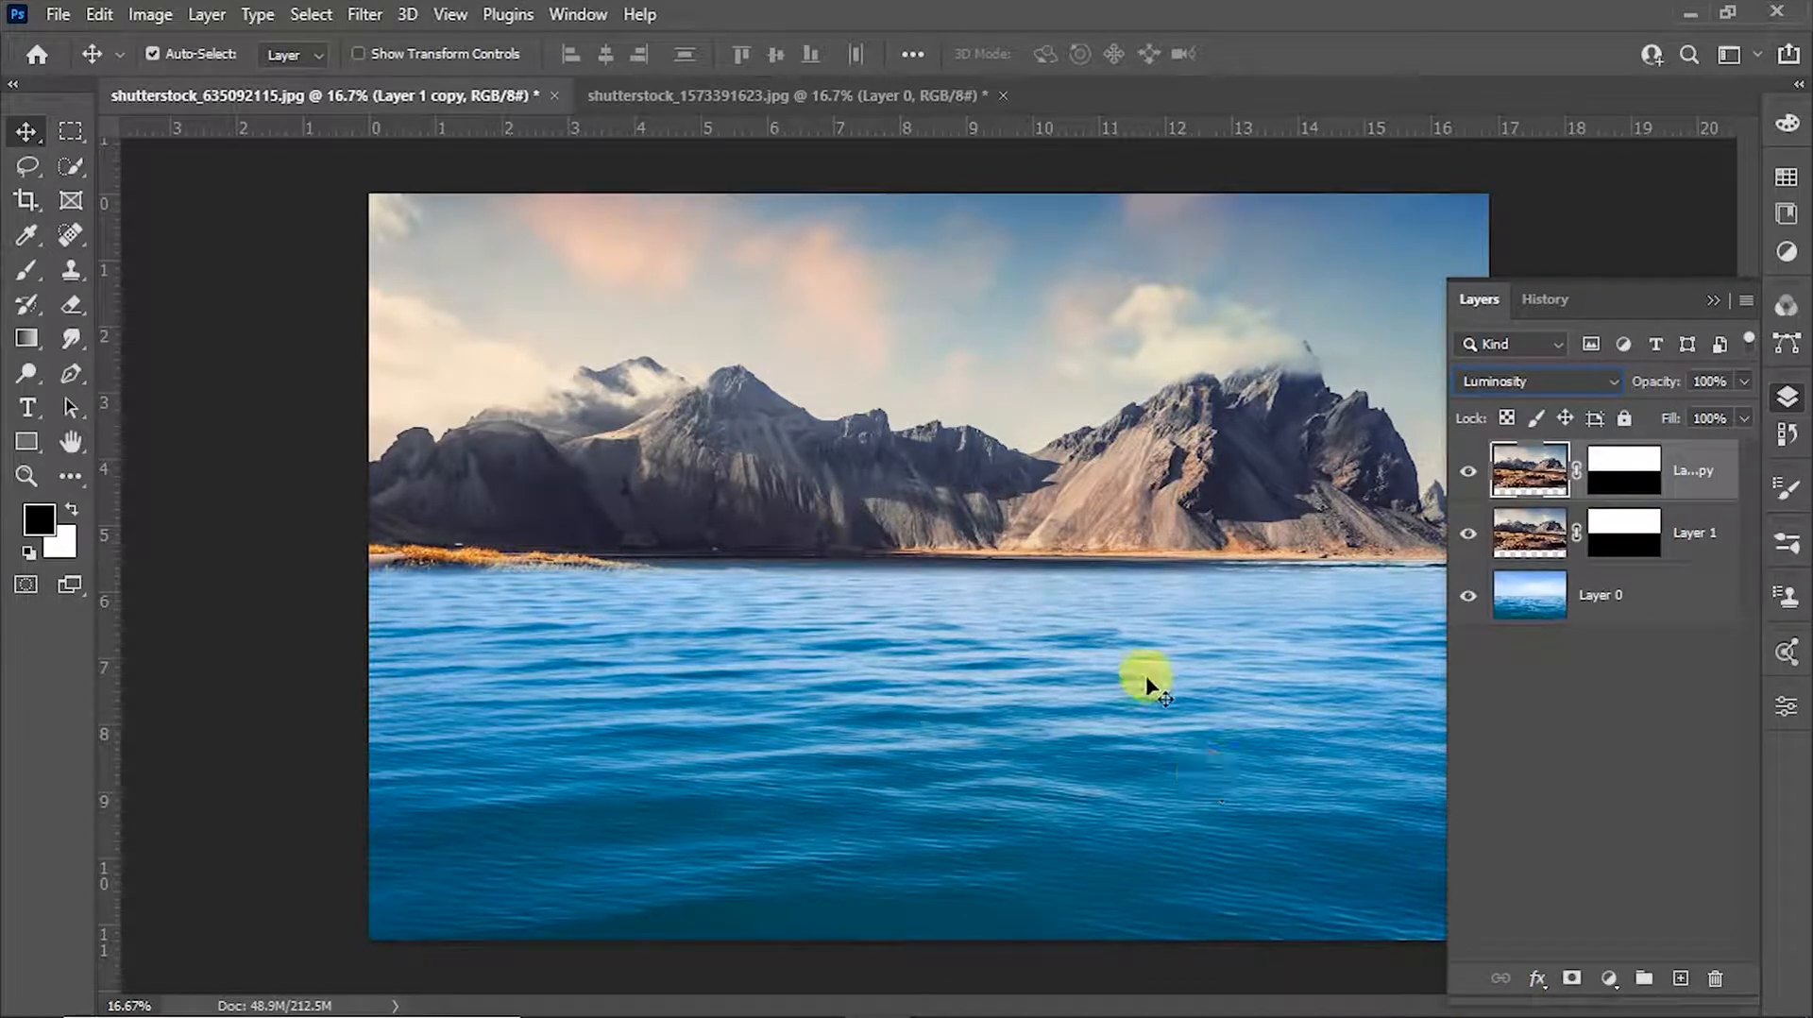
key(ctrl+z)
Step: Move the duplicated mountain layer straight down so its top edge meets the horizon
drag(1111, 245, 1160, 604)
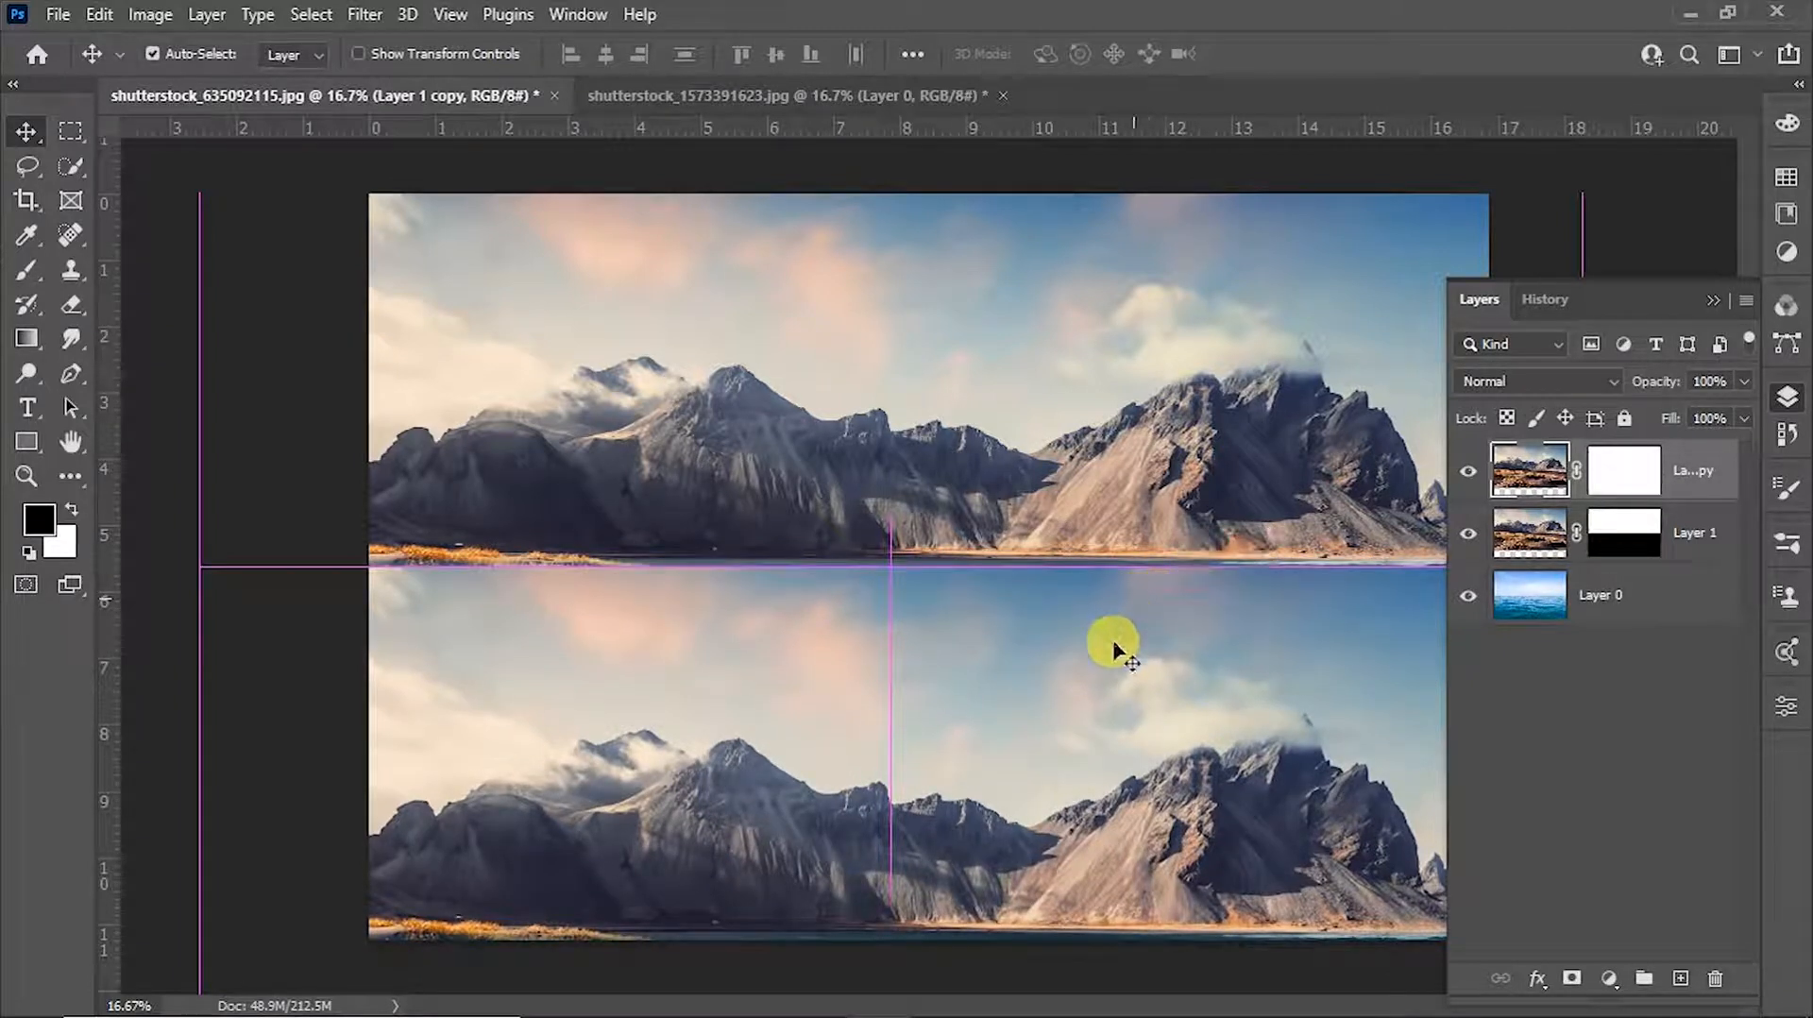
click(1713, 300)
drag(1267, 510, 1274, 486)
Step: Flip the duplicated mountain layer vertically and move it up so the mirrored shoreline meets the horizon
key(ctrl+t)
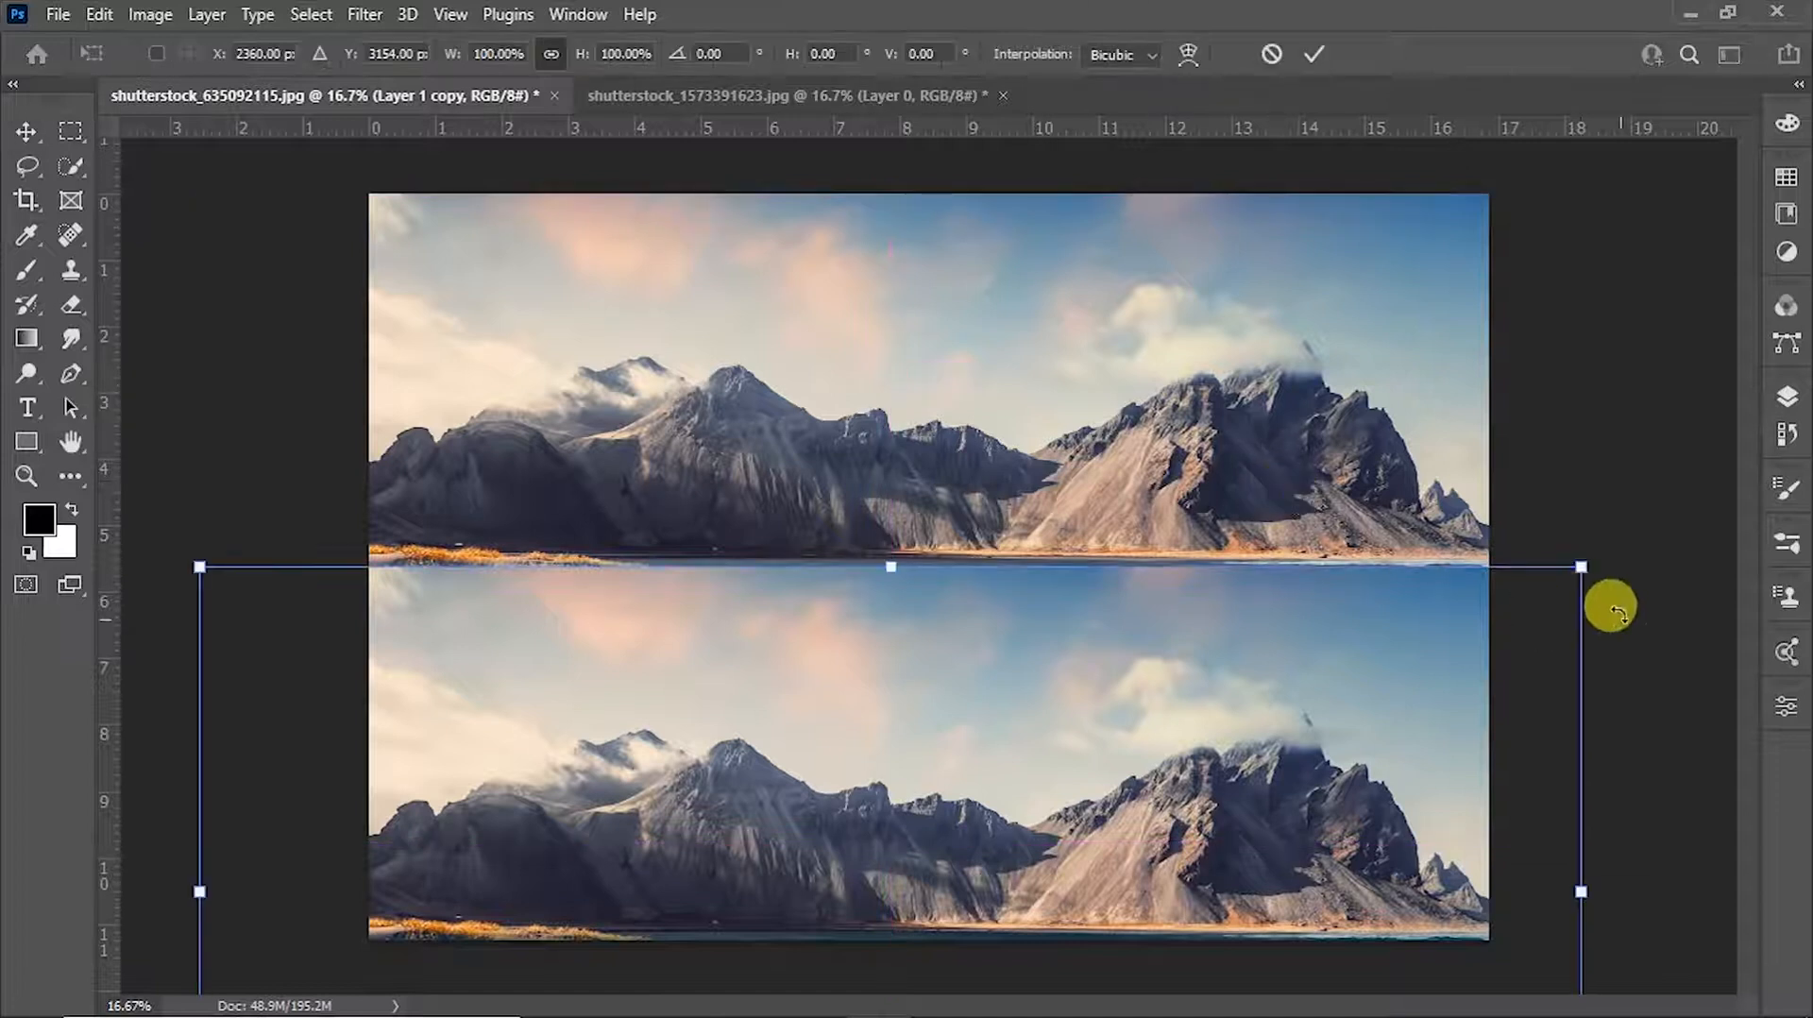
right_click(1400, 631)
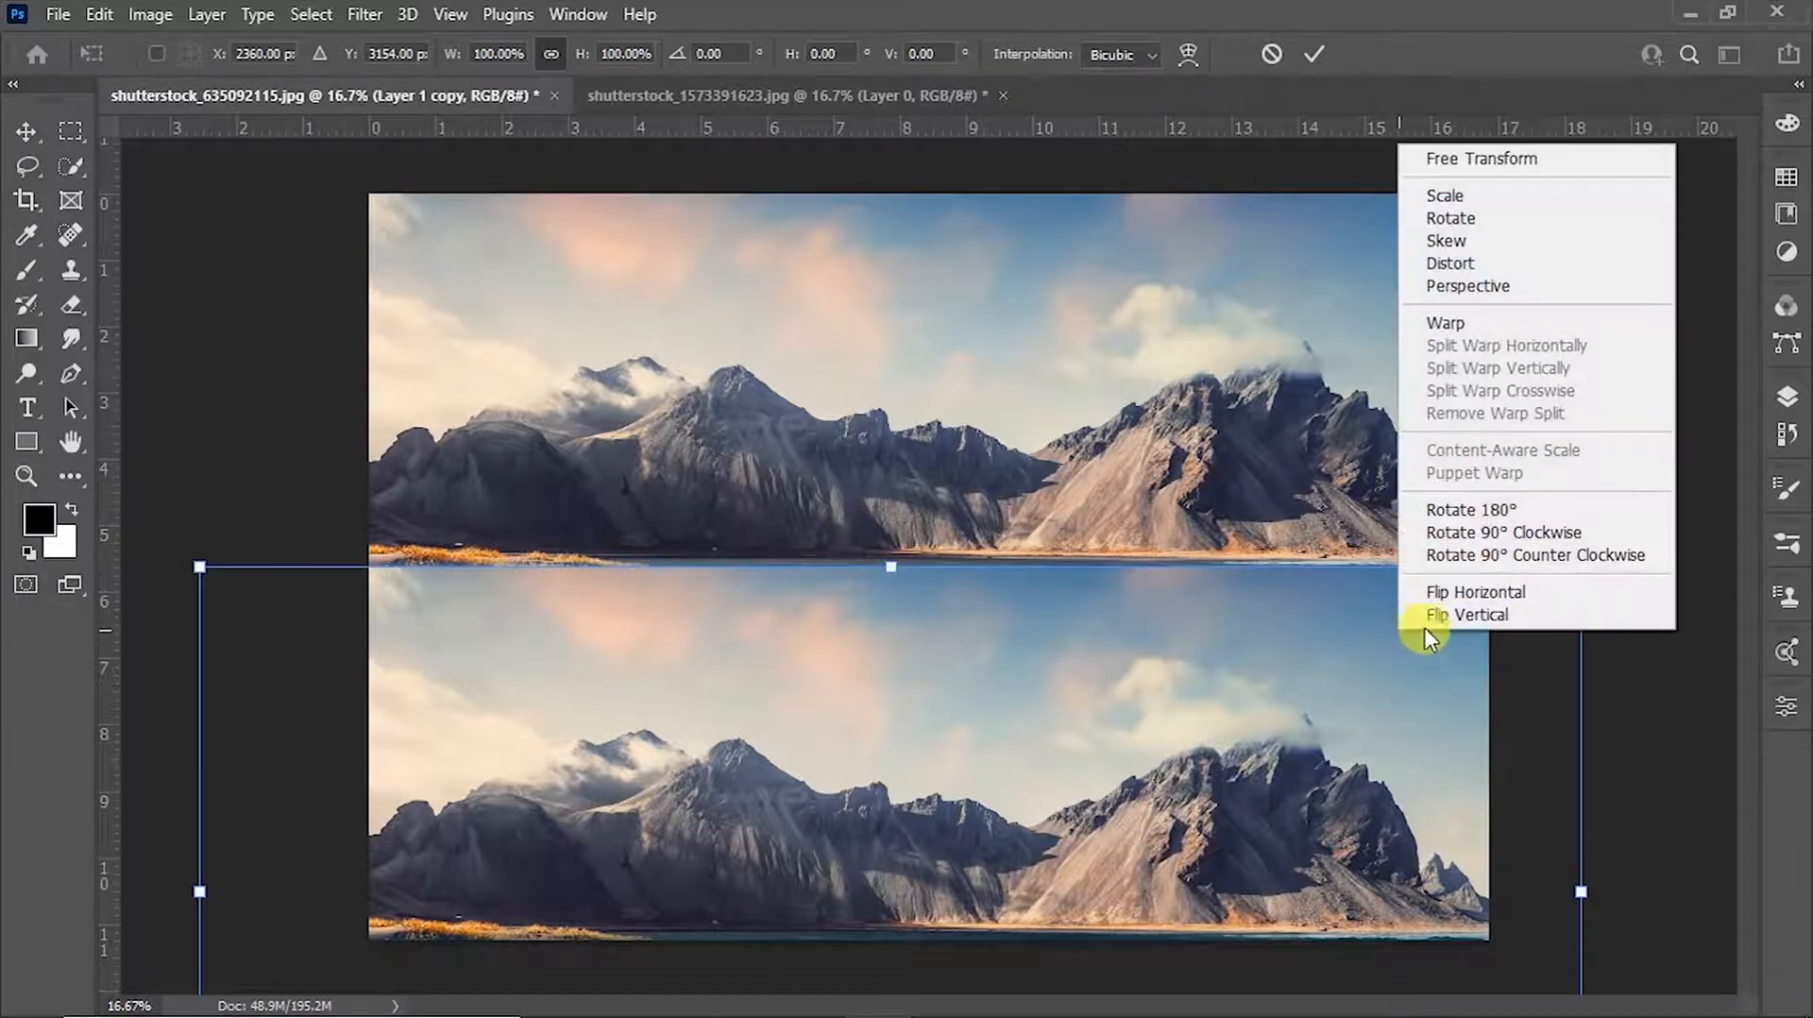
click(1473, 615)
drag(1198, 866, 1205, 609)
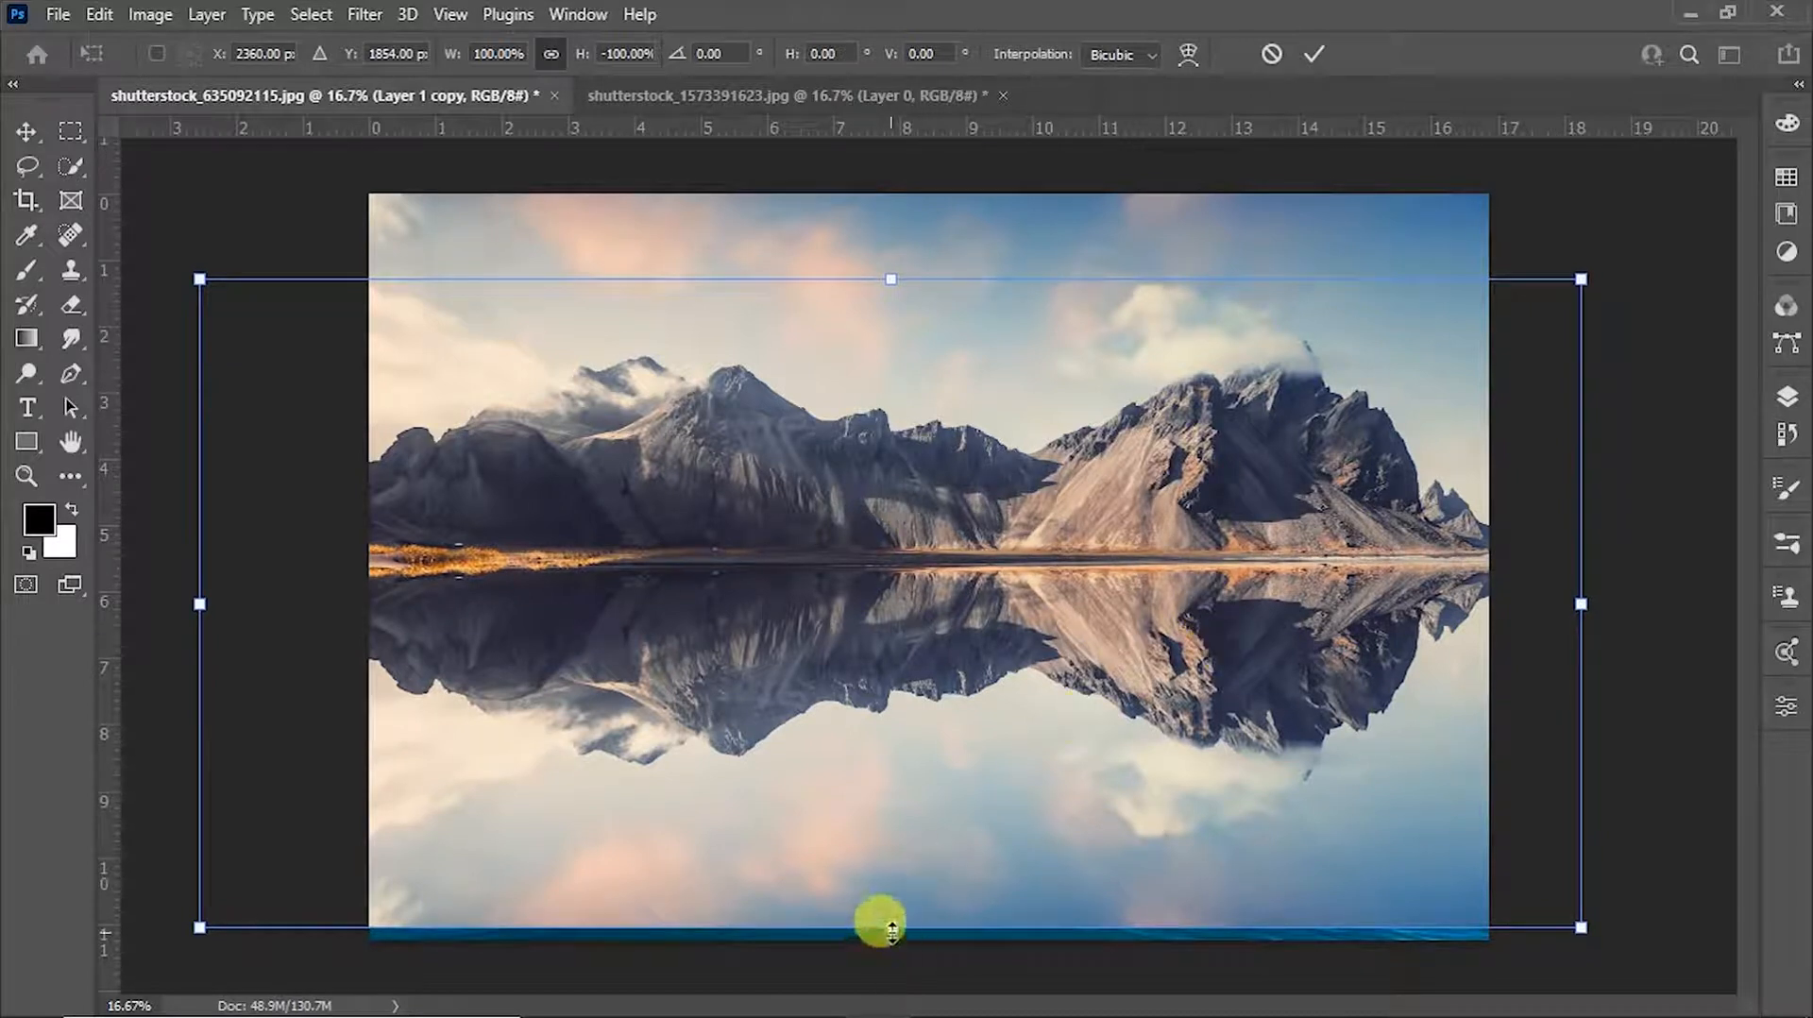
key(Return)
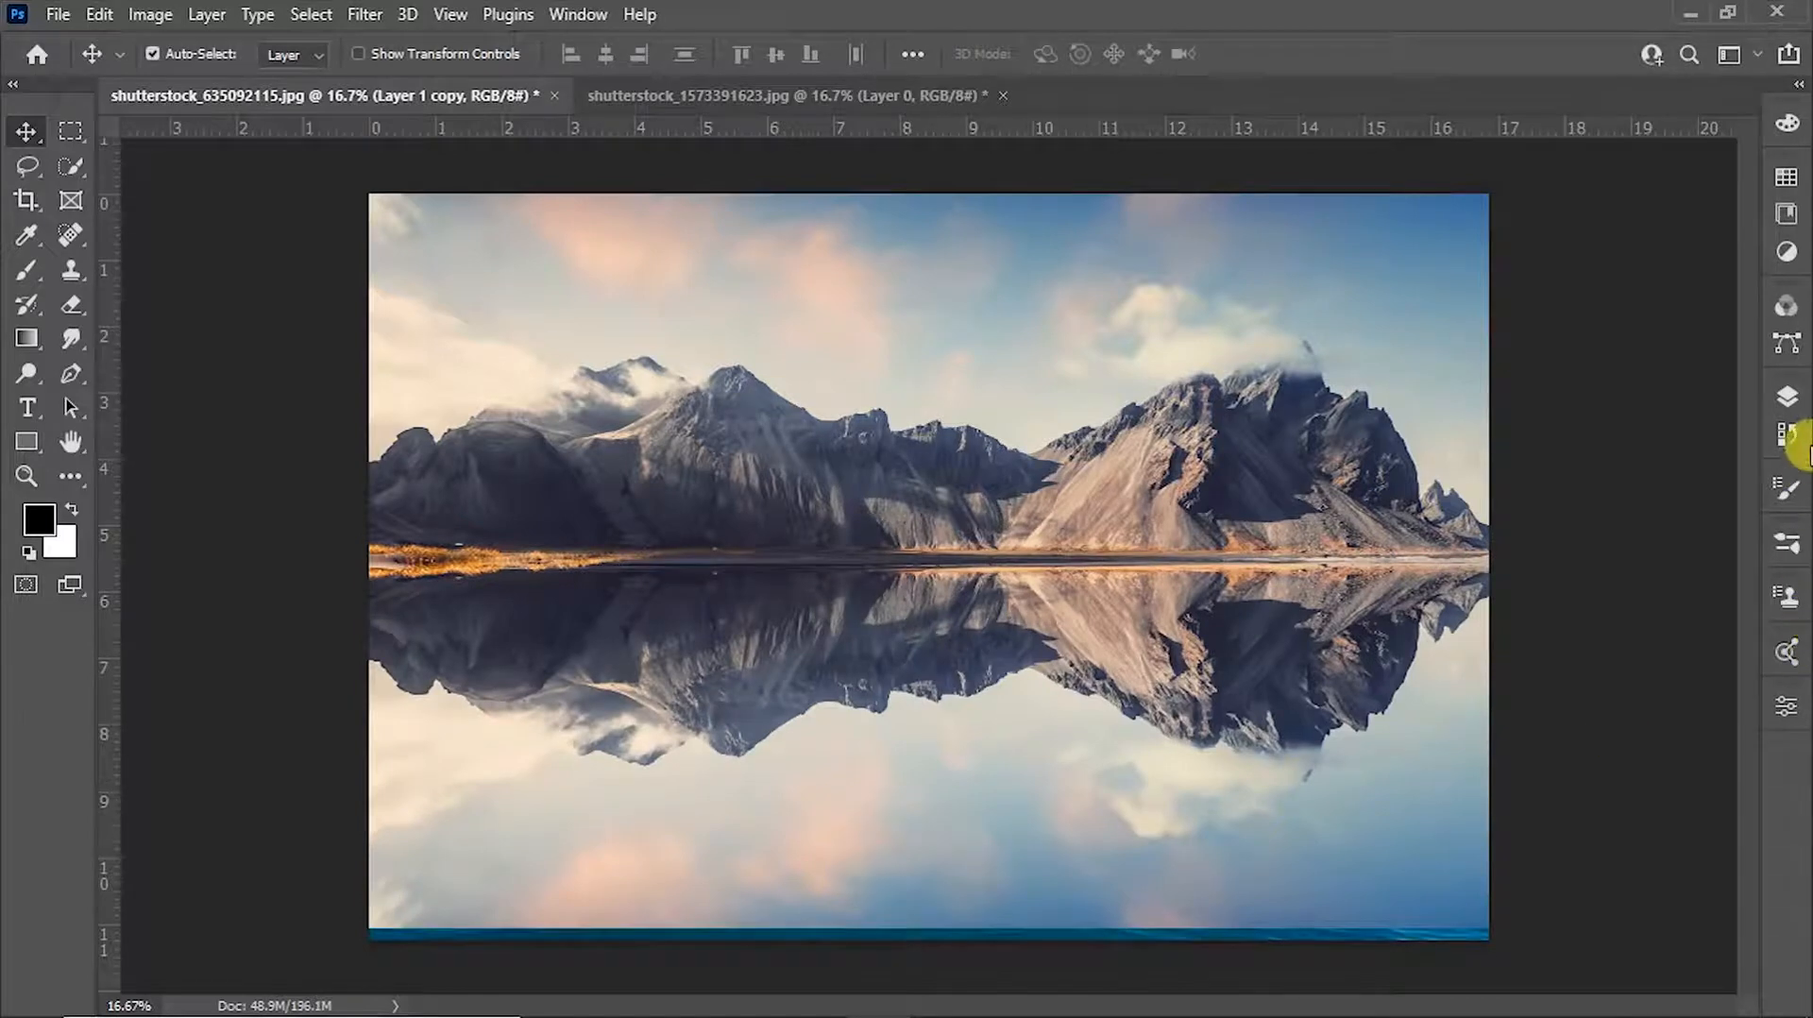
Step: Set the flipped mountain layer's blend mode to Luminosity
click(1787, 397)
click(1534, 384)
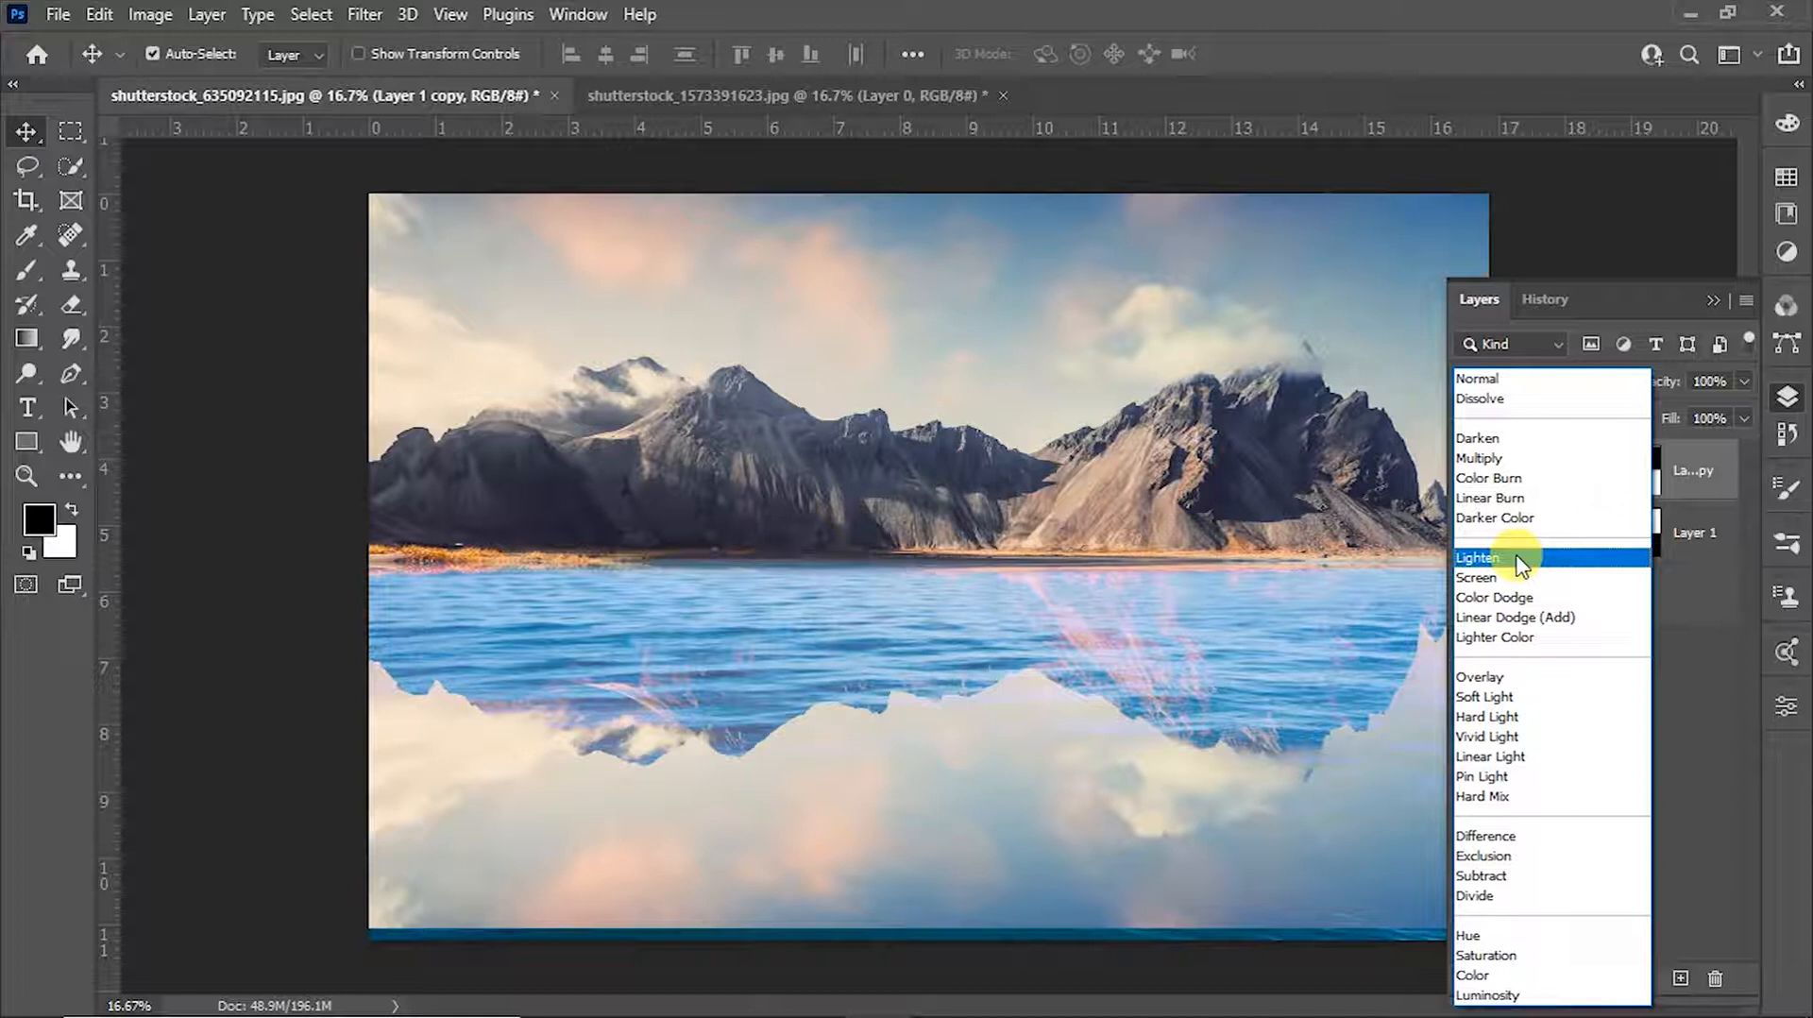
click(1530, 996)
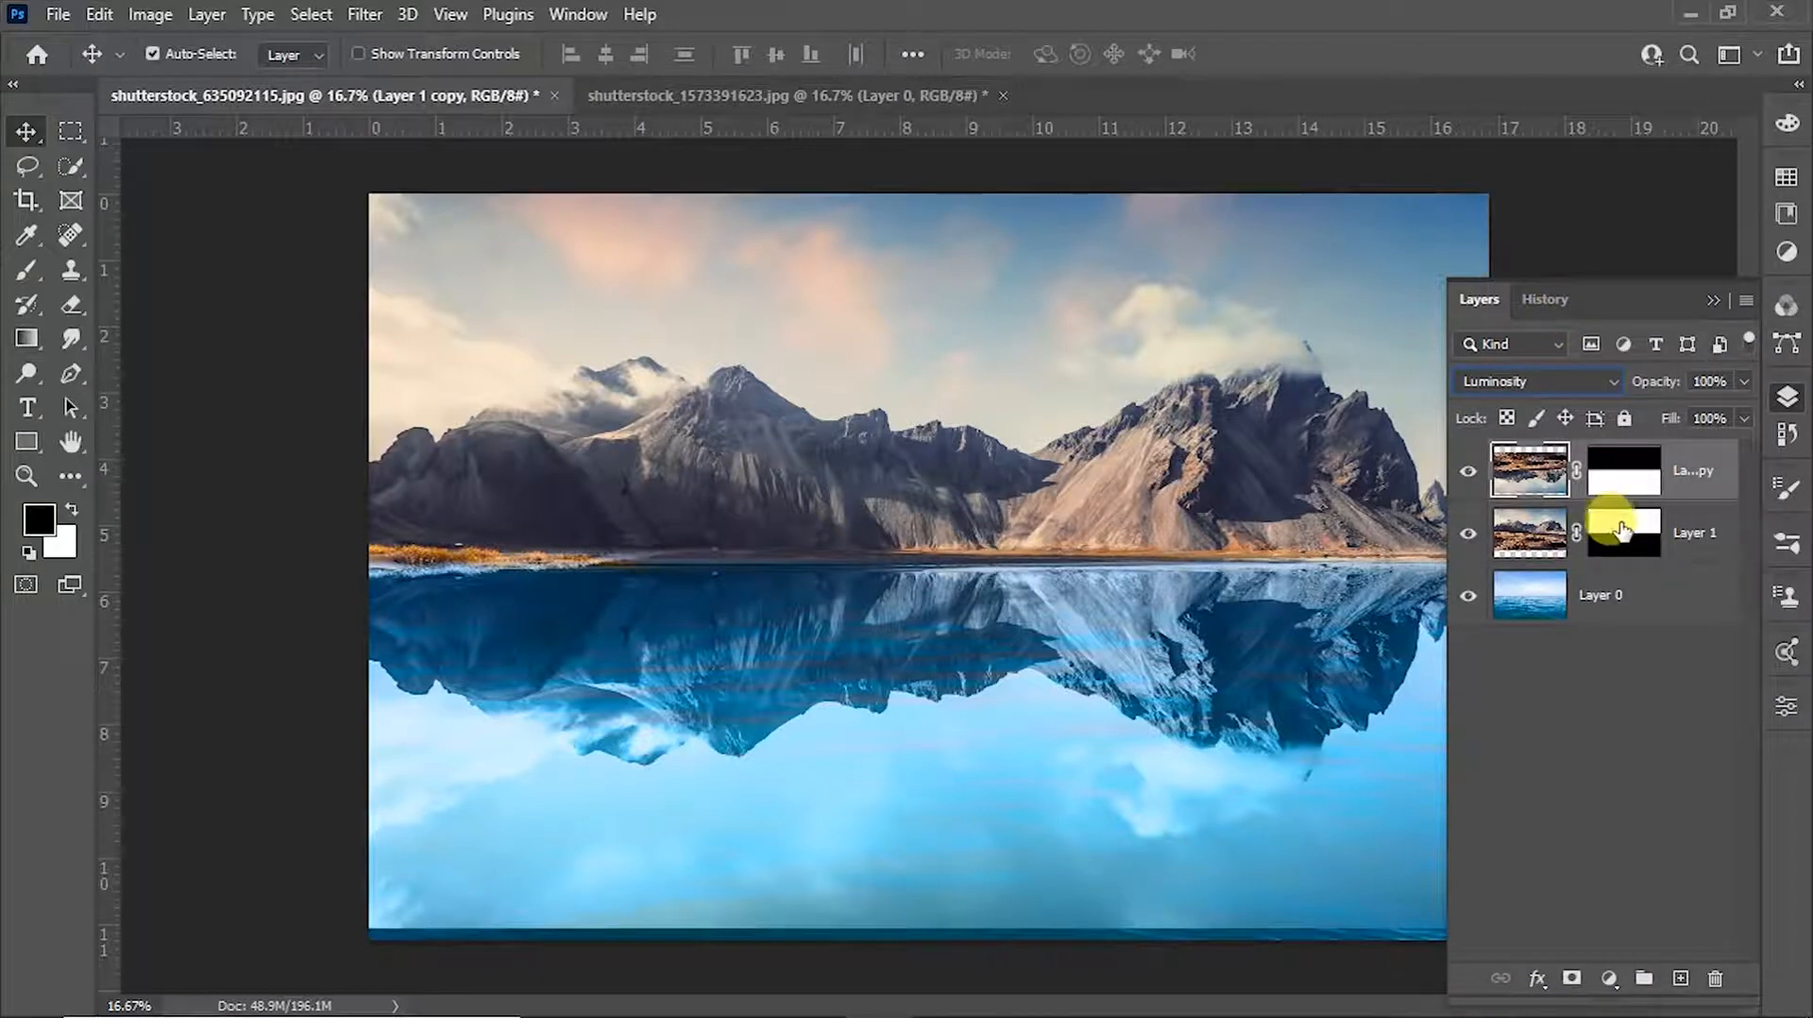
Step: Set the flipped mountain layer's opacity to 55% and deselect all layers
click(1709, 380)
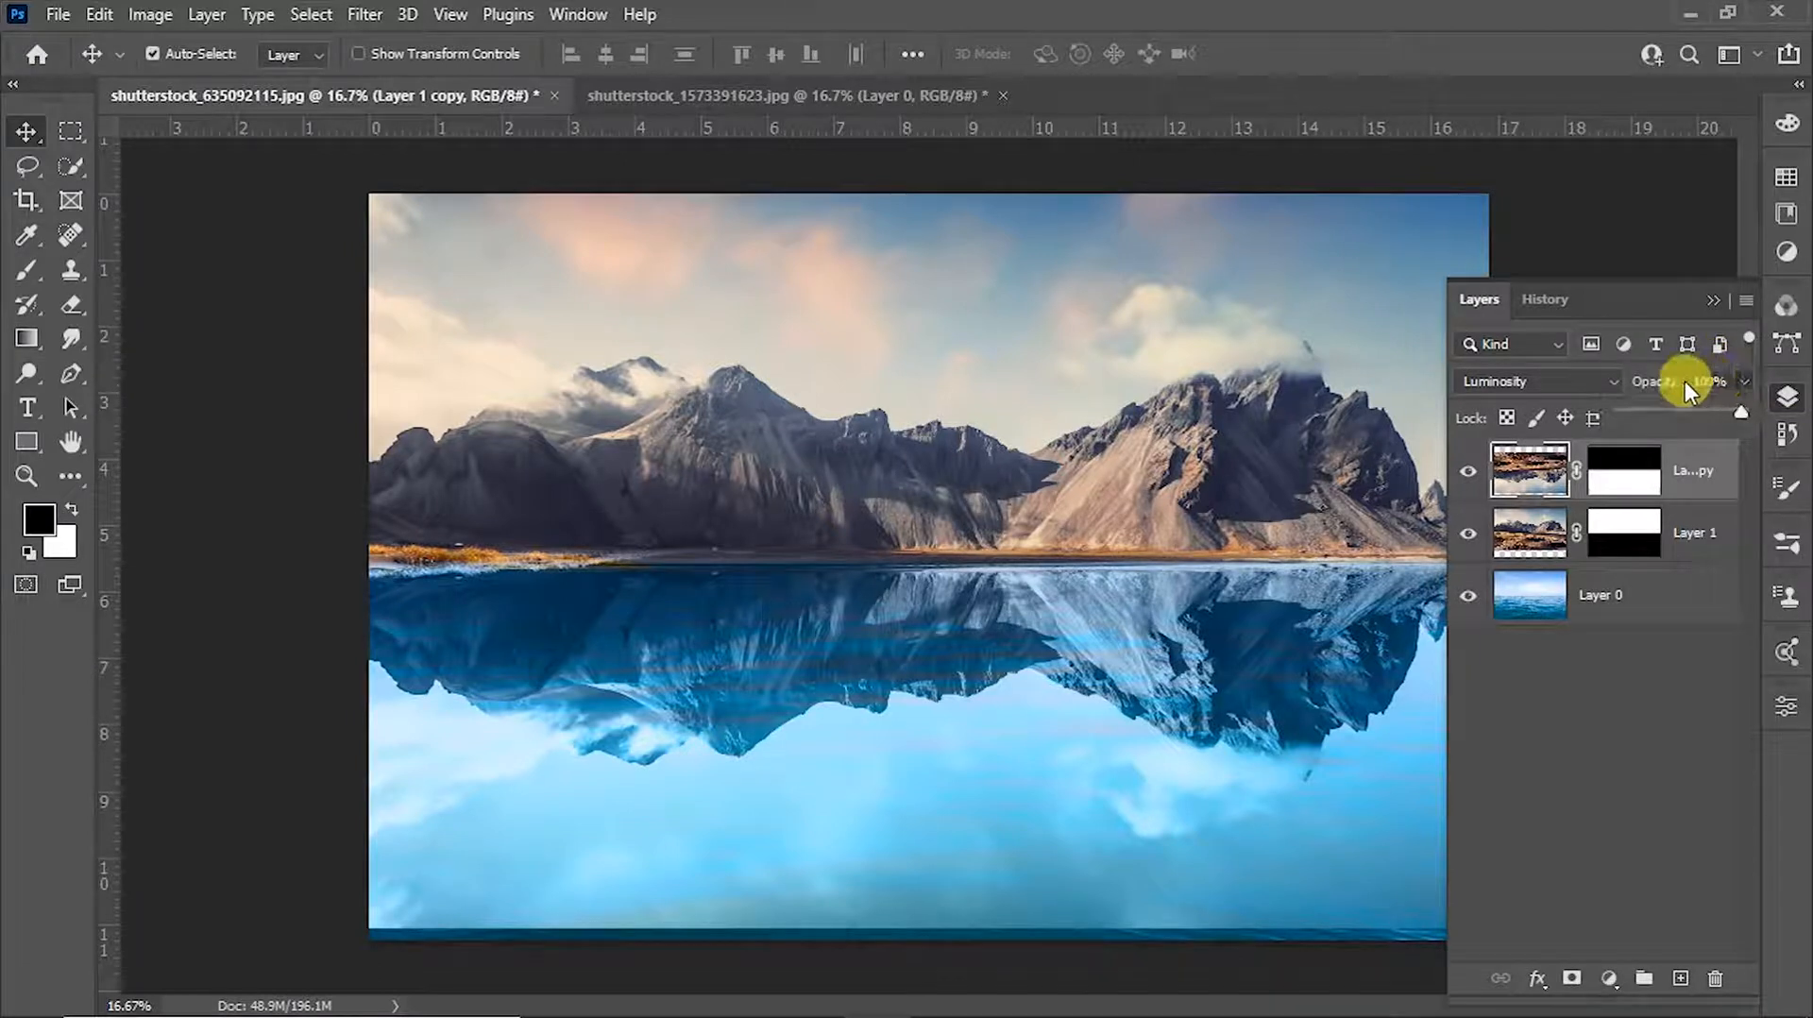
click(1721, 380)
text(55)
key(Return)
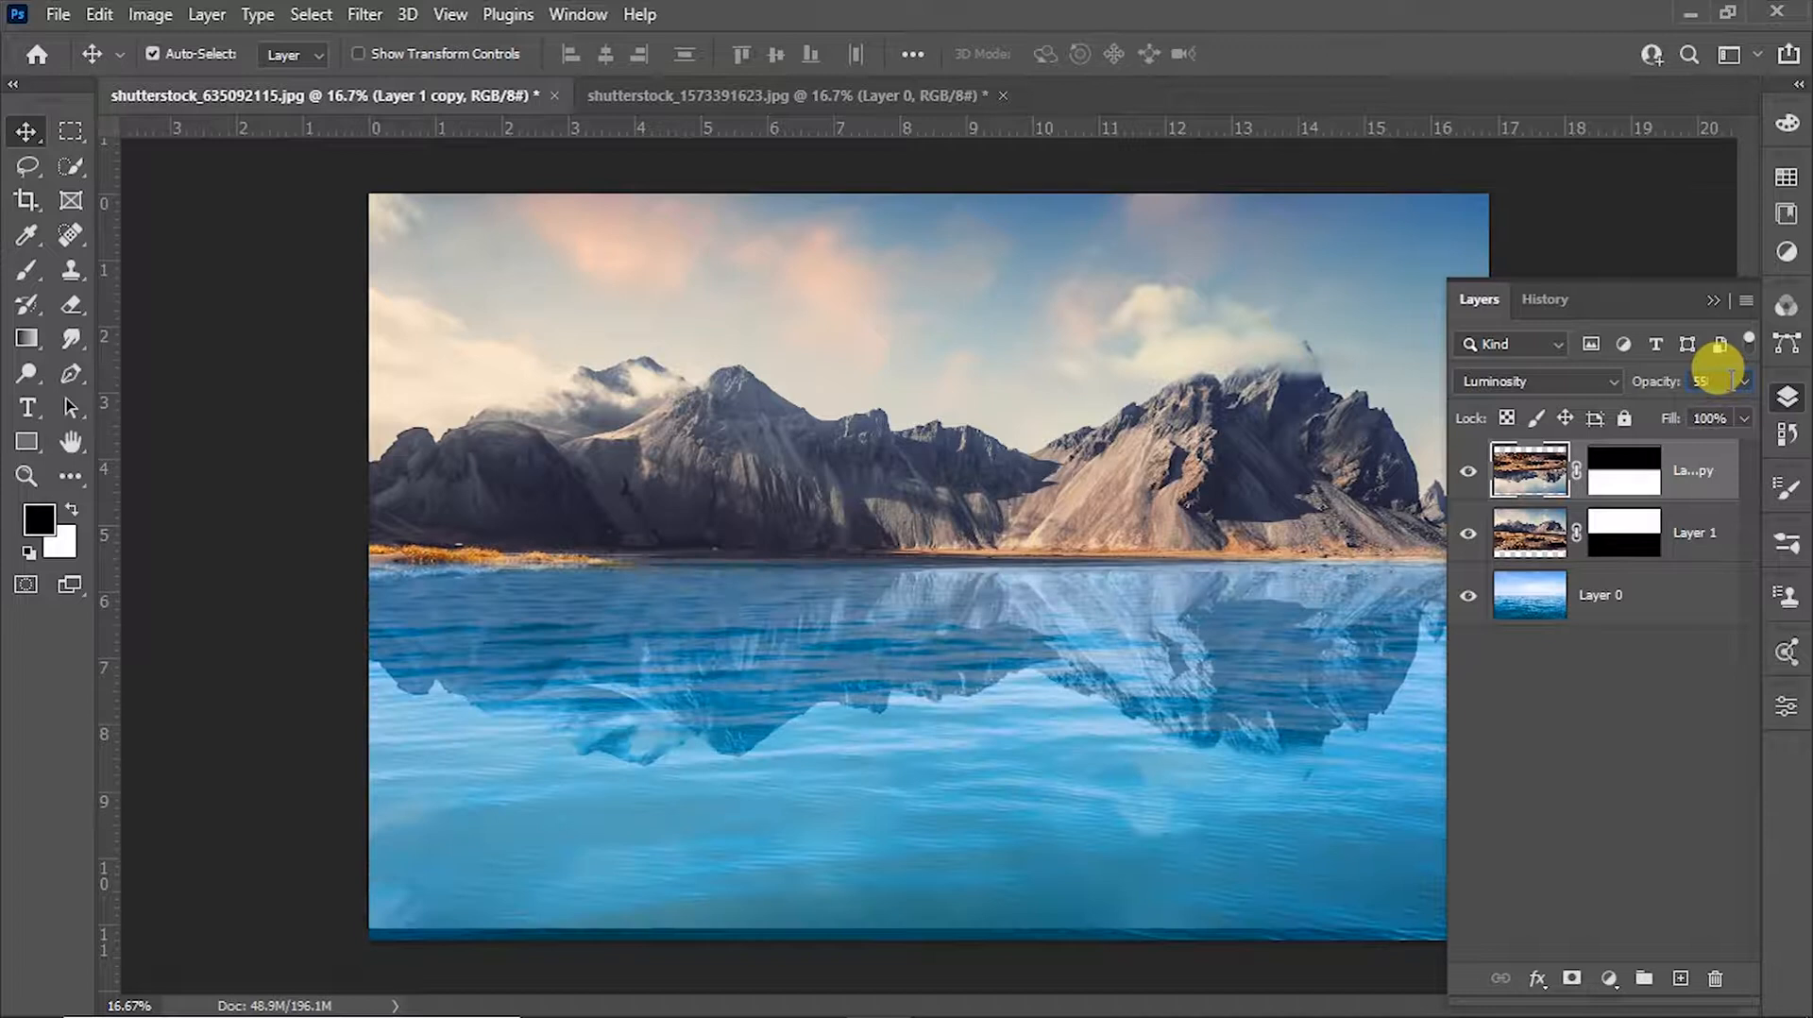
click(1594, 824)
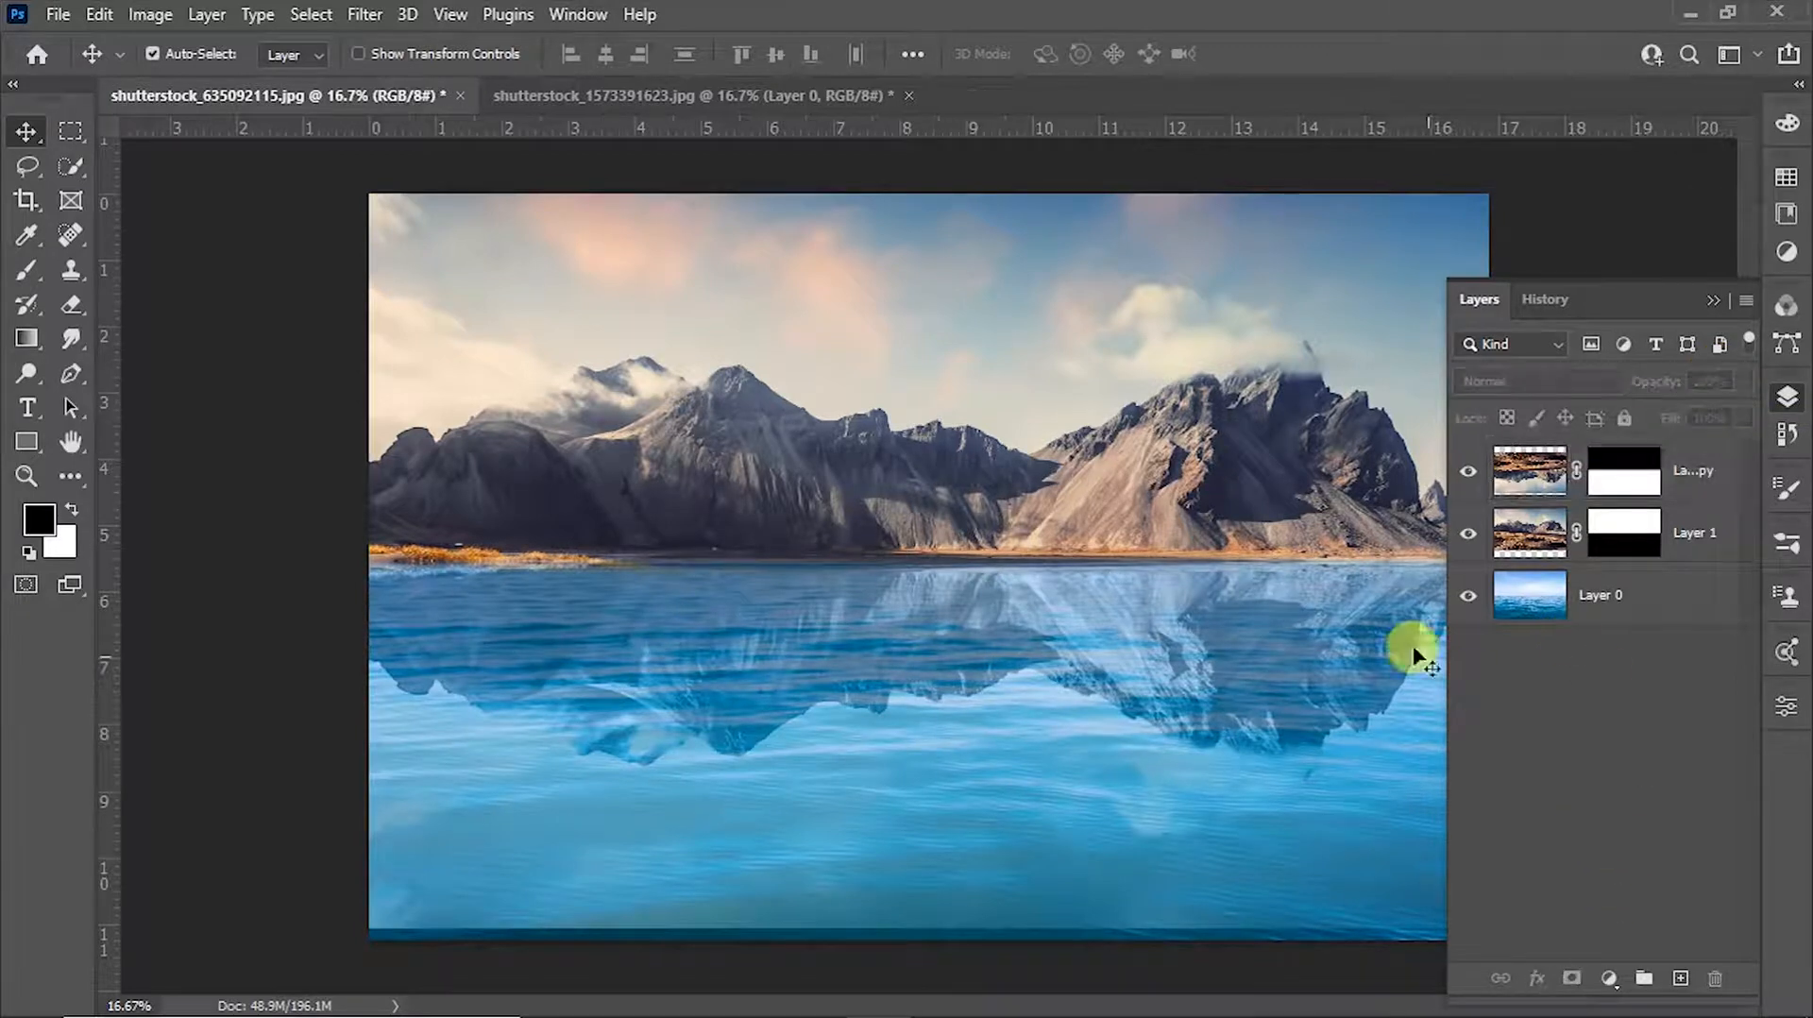
Step: Examine the mountain reflection in the water and the canvas's bottom edge up close, with the layer list out of the way
click(1713, 301)
key(z)
click(1095, 712)
alt+click(1084, 731)
click(989, 783)
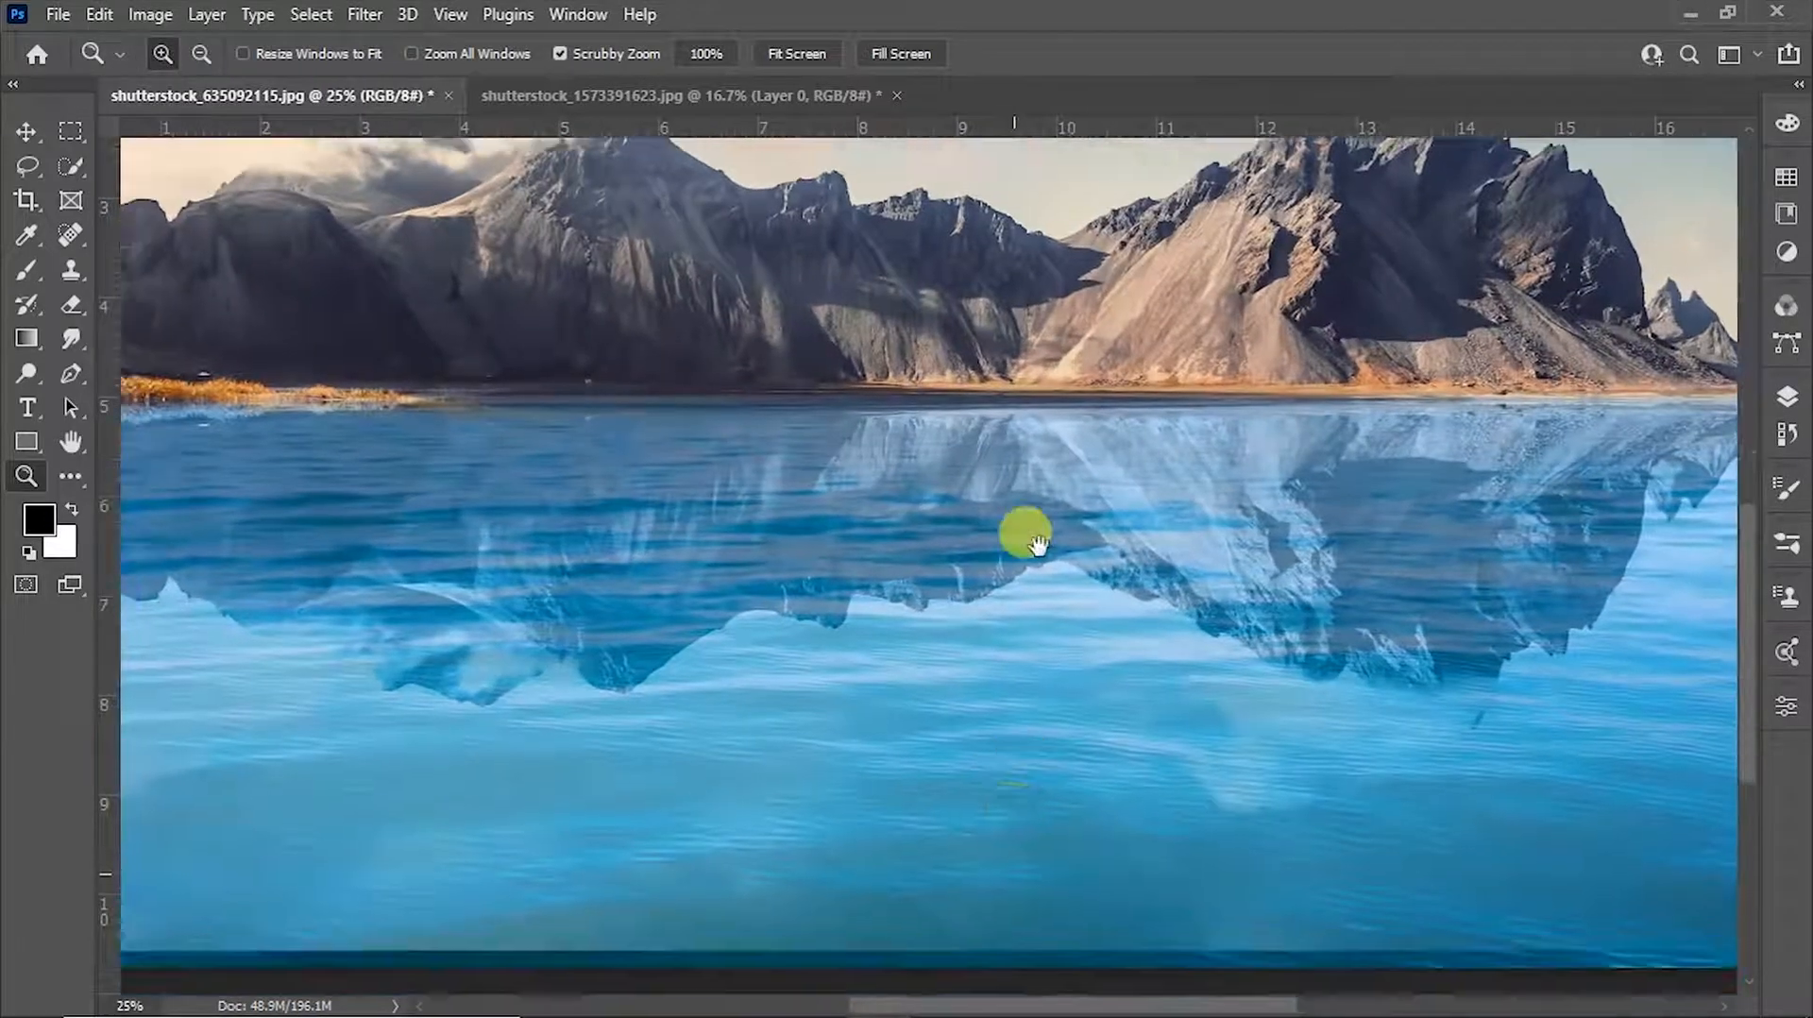
key(v)
scroll(1024, 530, down, 5)
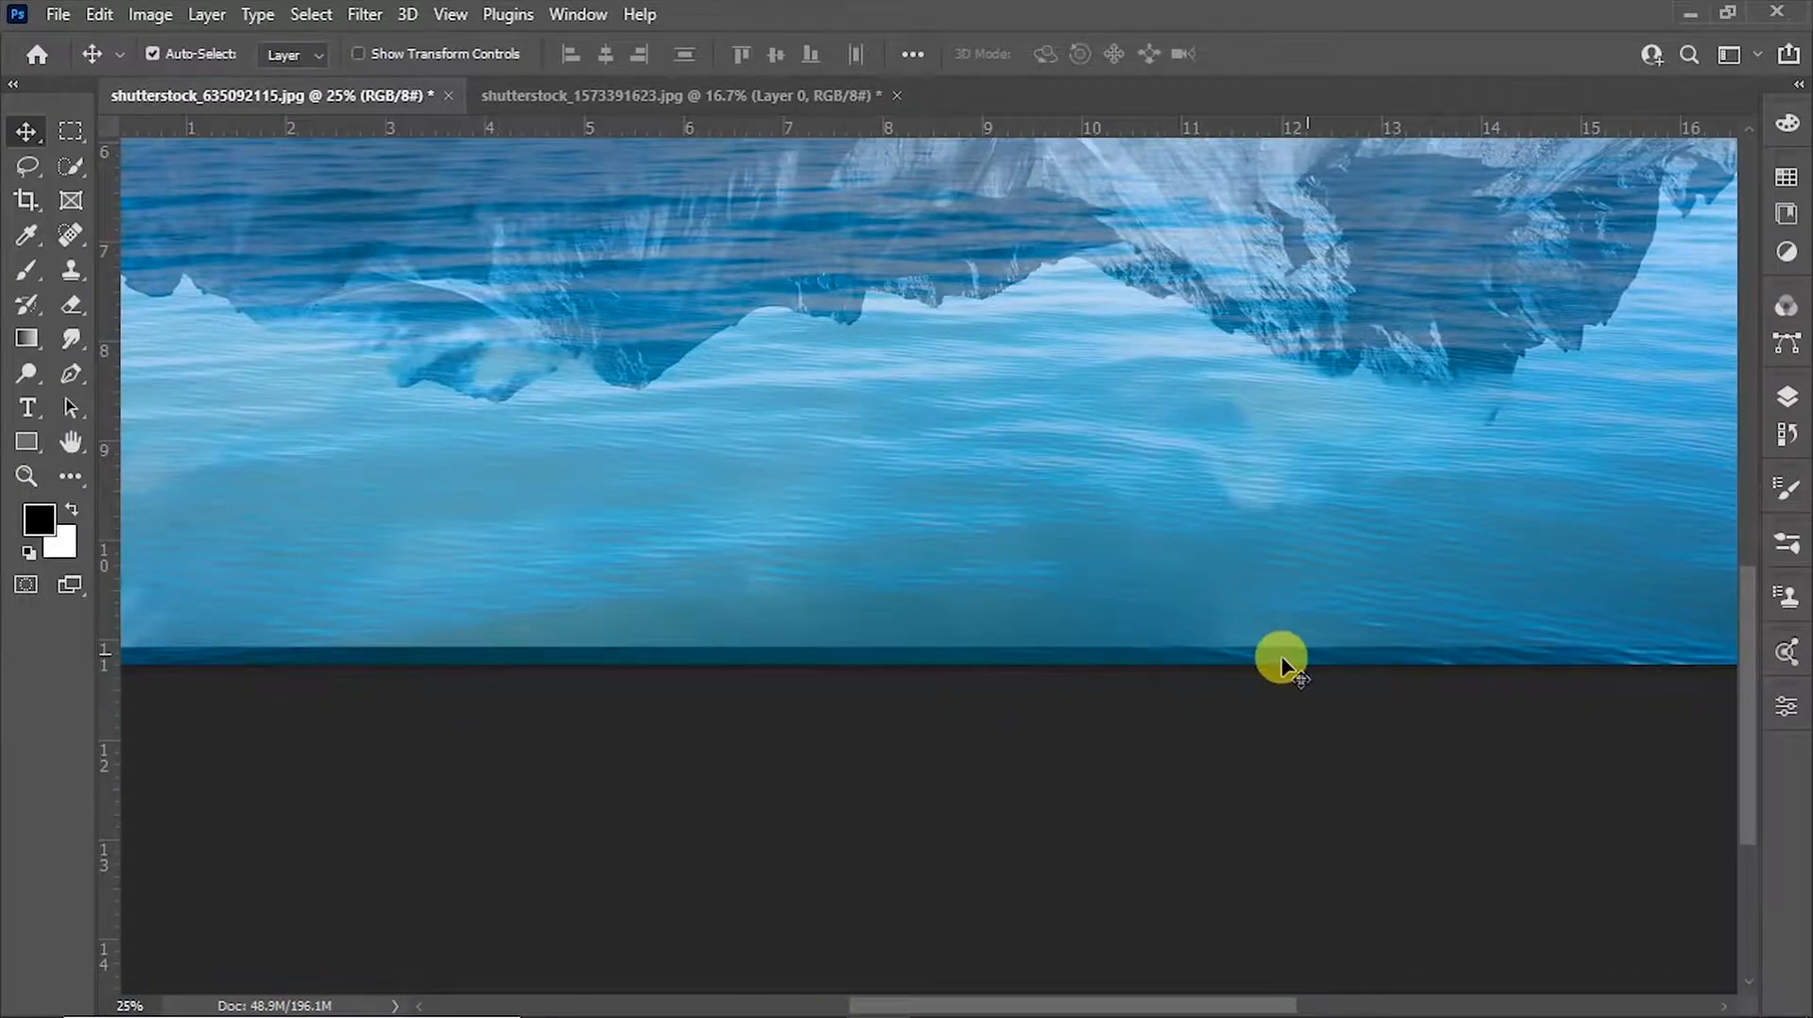
key(z)
alt+click(1100, 486)
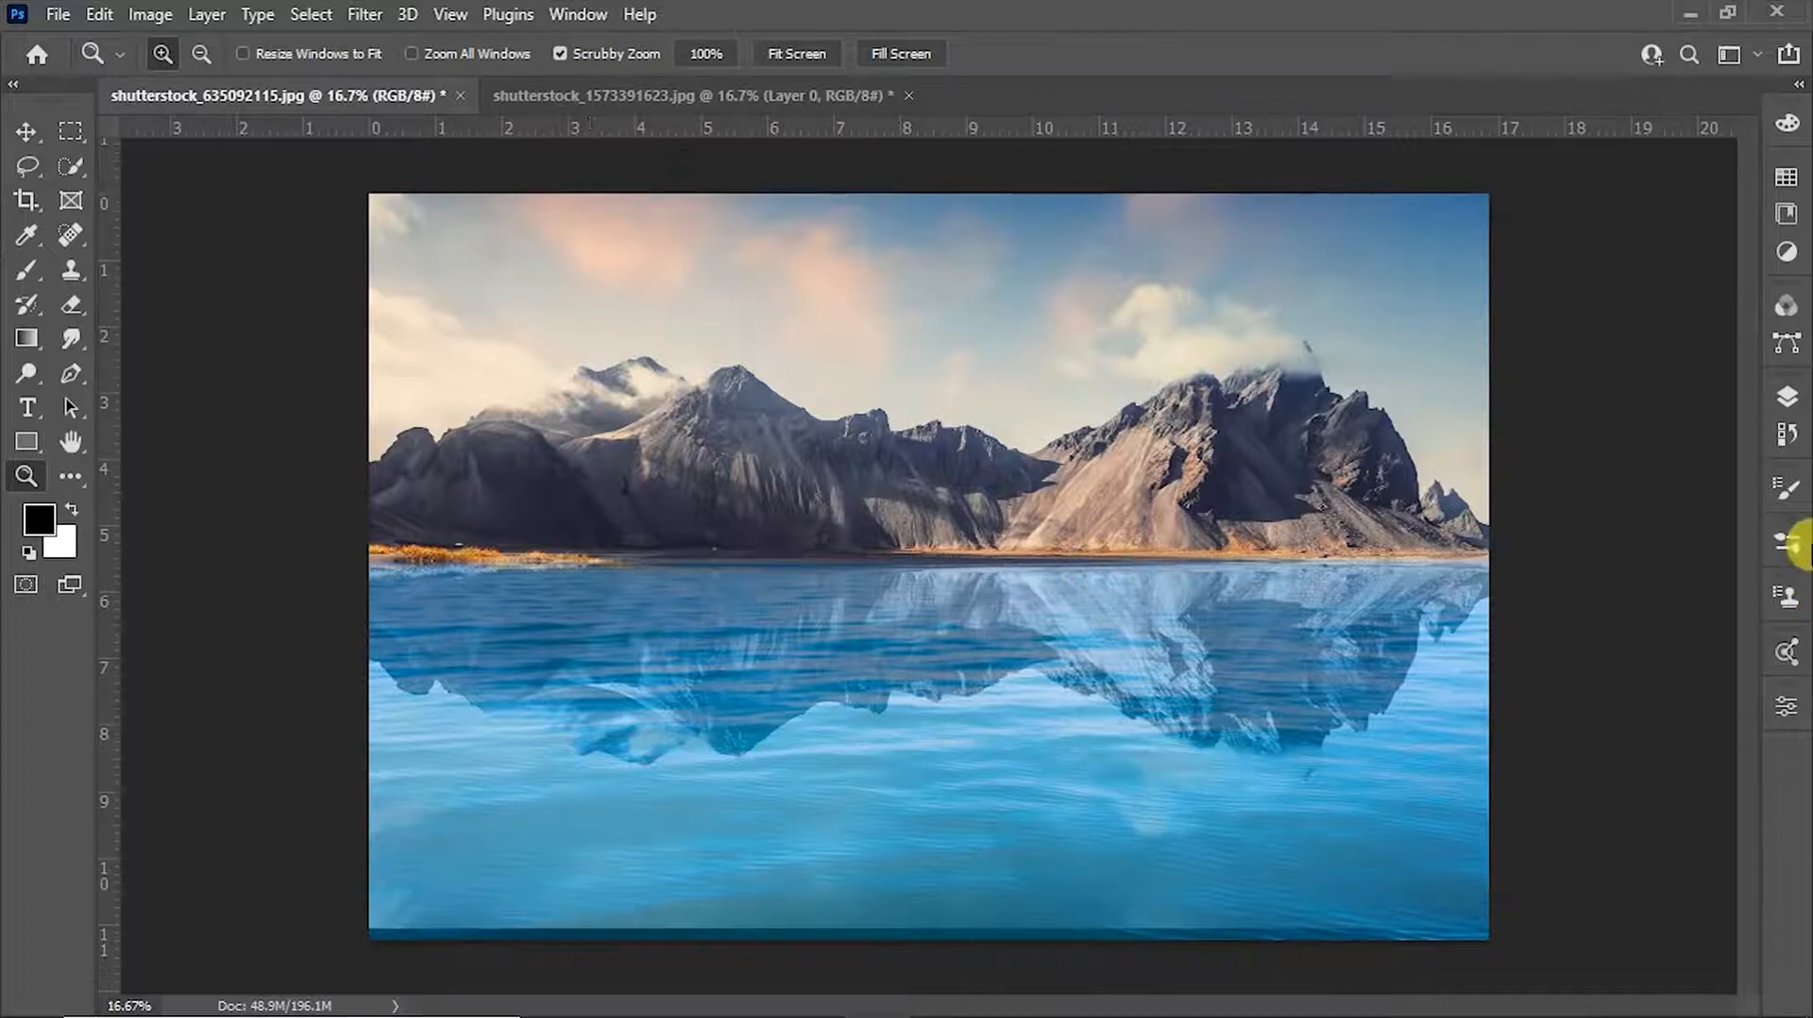
click(1786, 397)
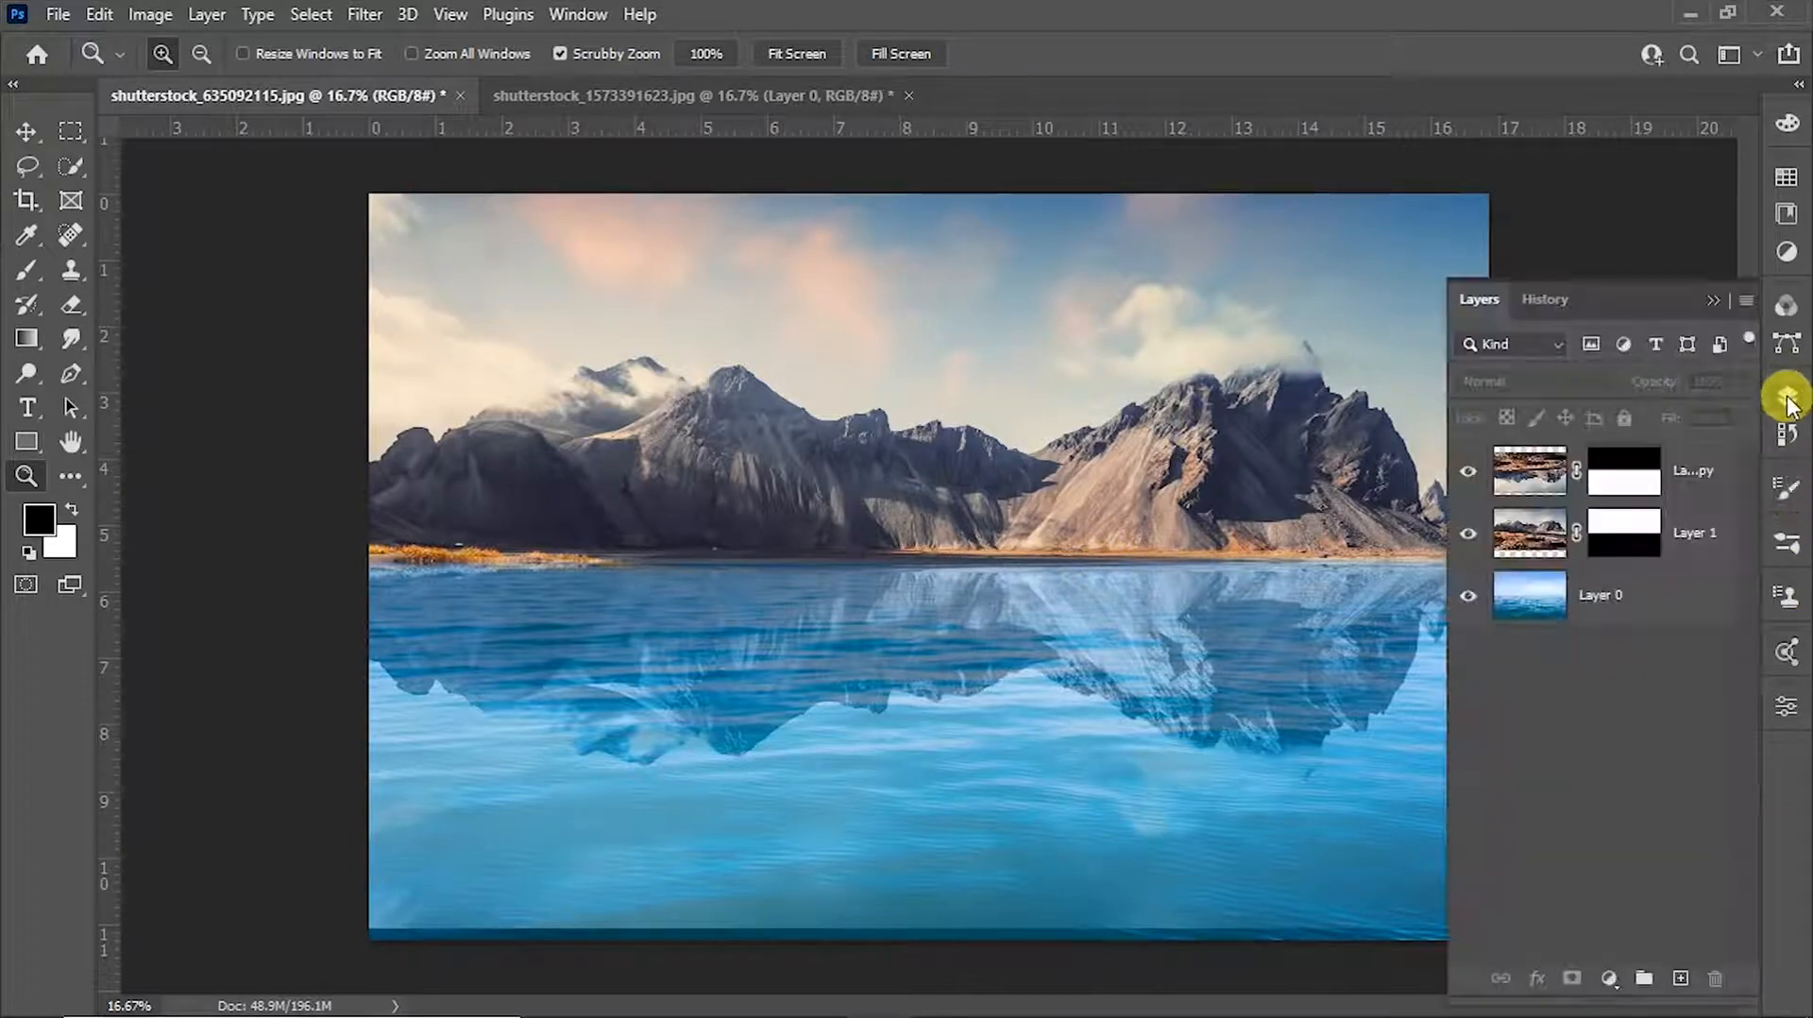
Step: Scale both mountain layers together to 101.60% from the top edge so they reach the canvas's bottom edge
click(1695, 470)
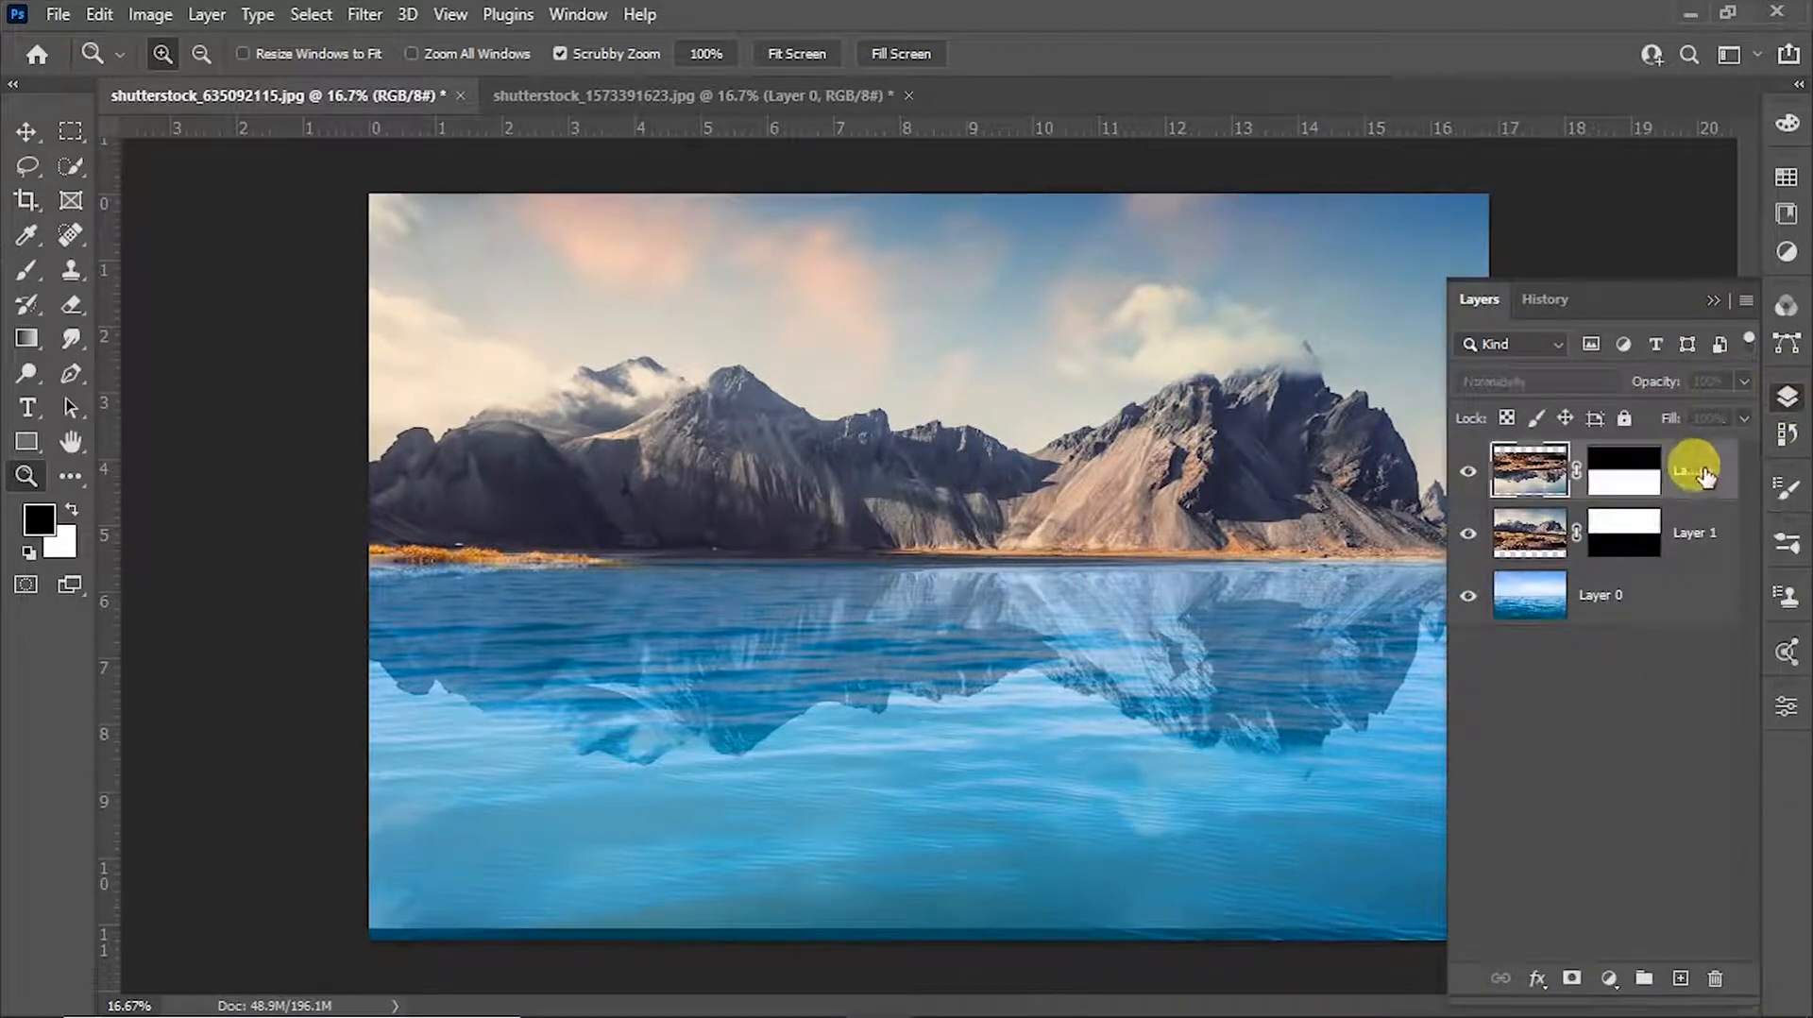
click(1683, 530)
click(1713, 301)
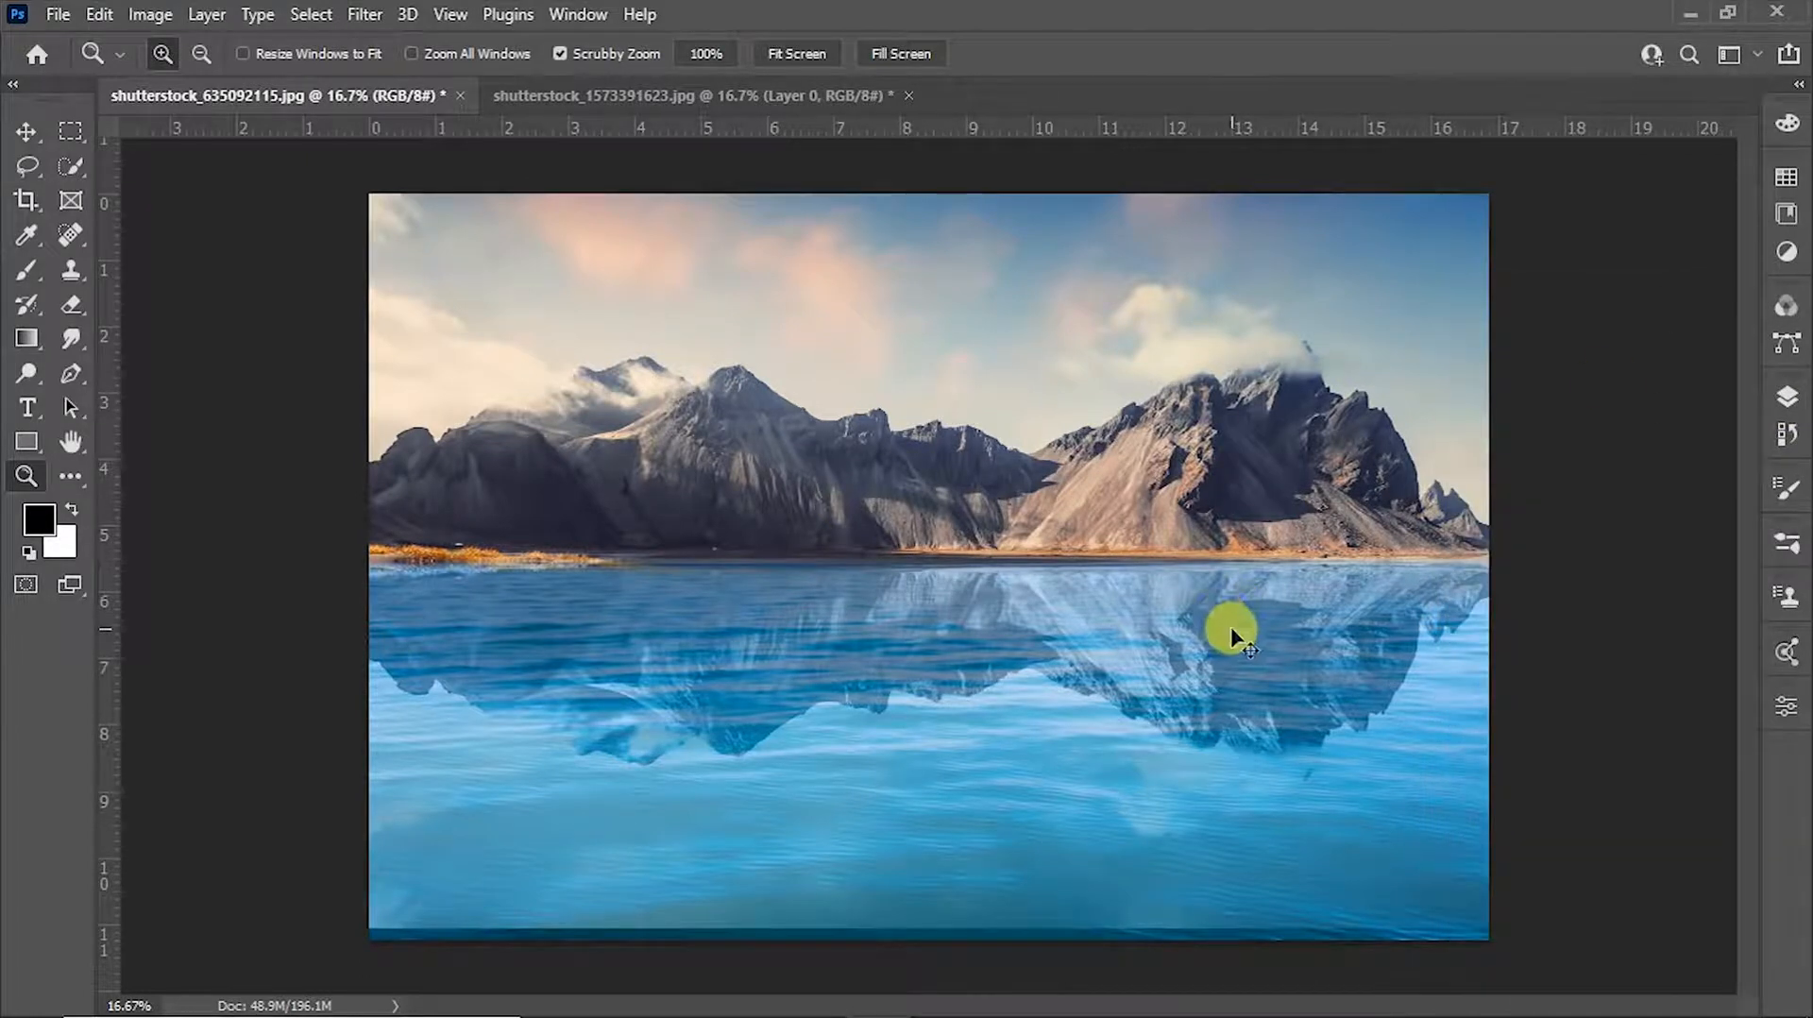
click(1785, 402)
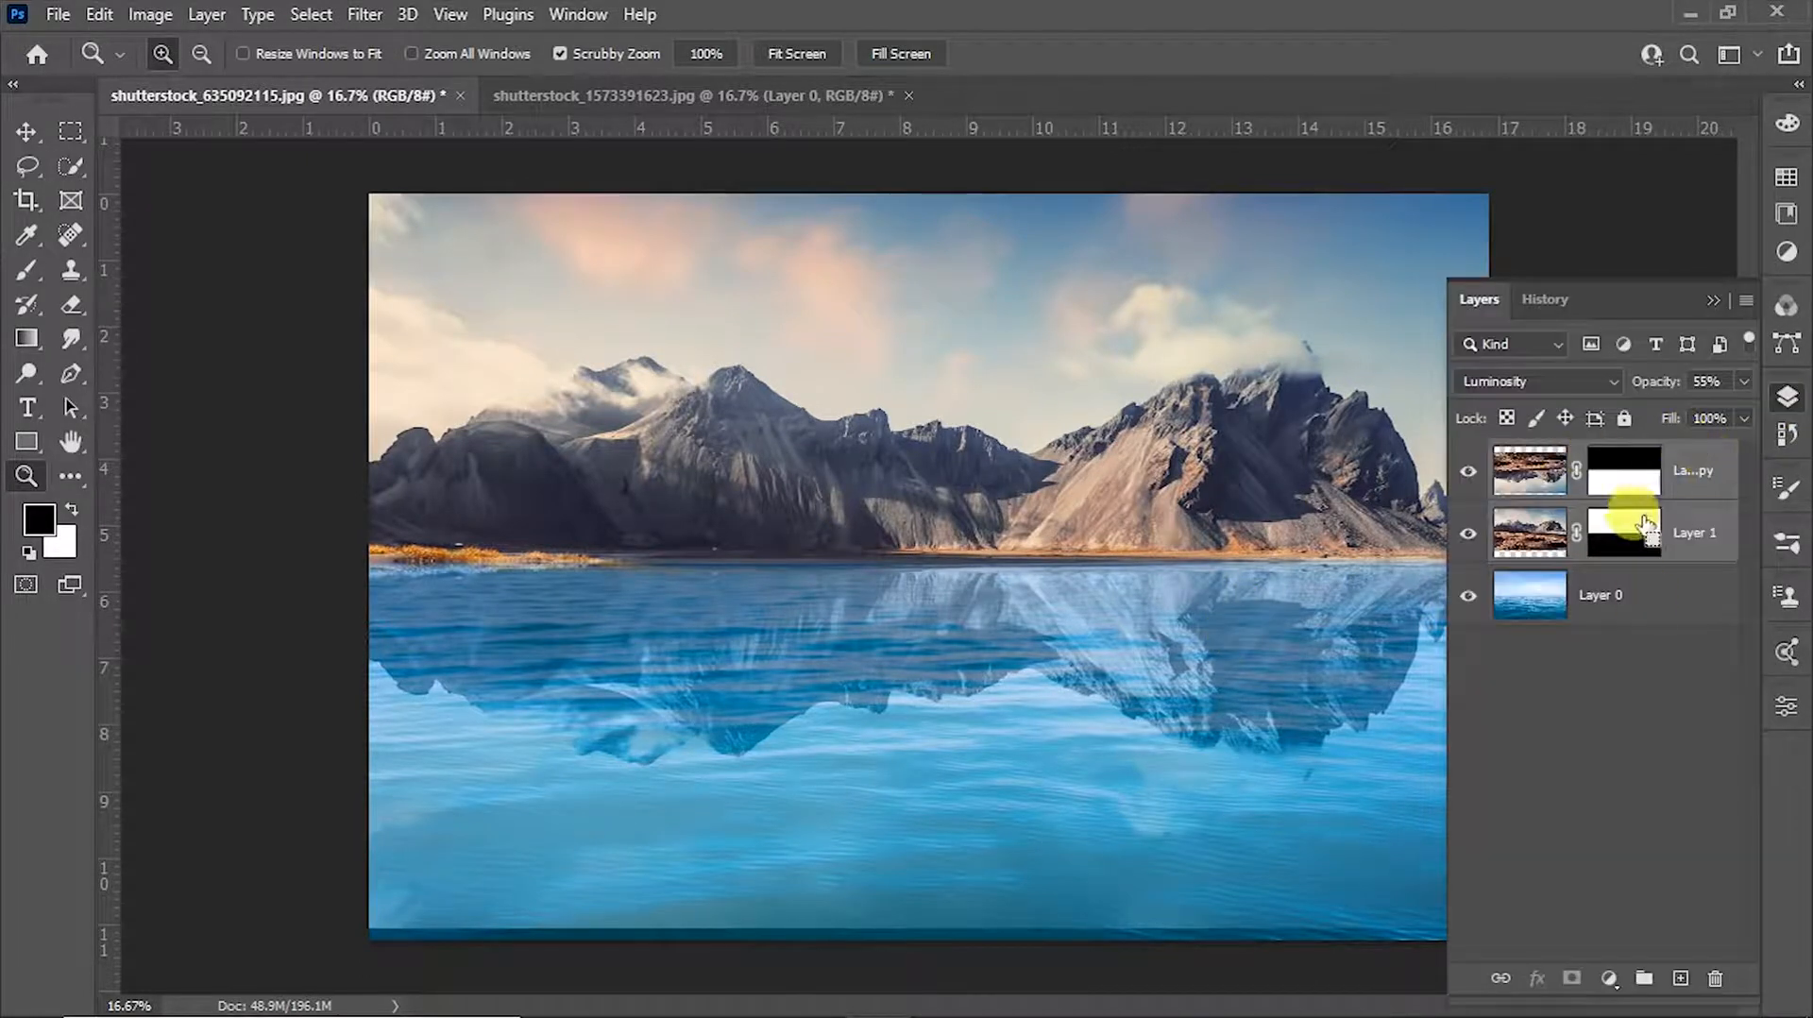
key(ctrl+t)
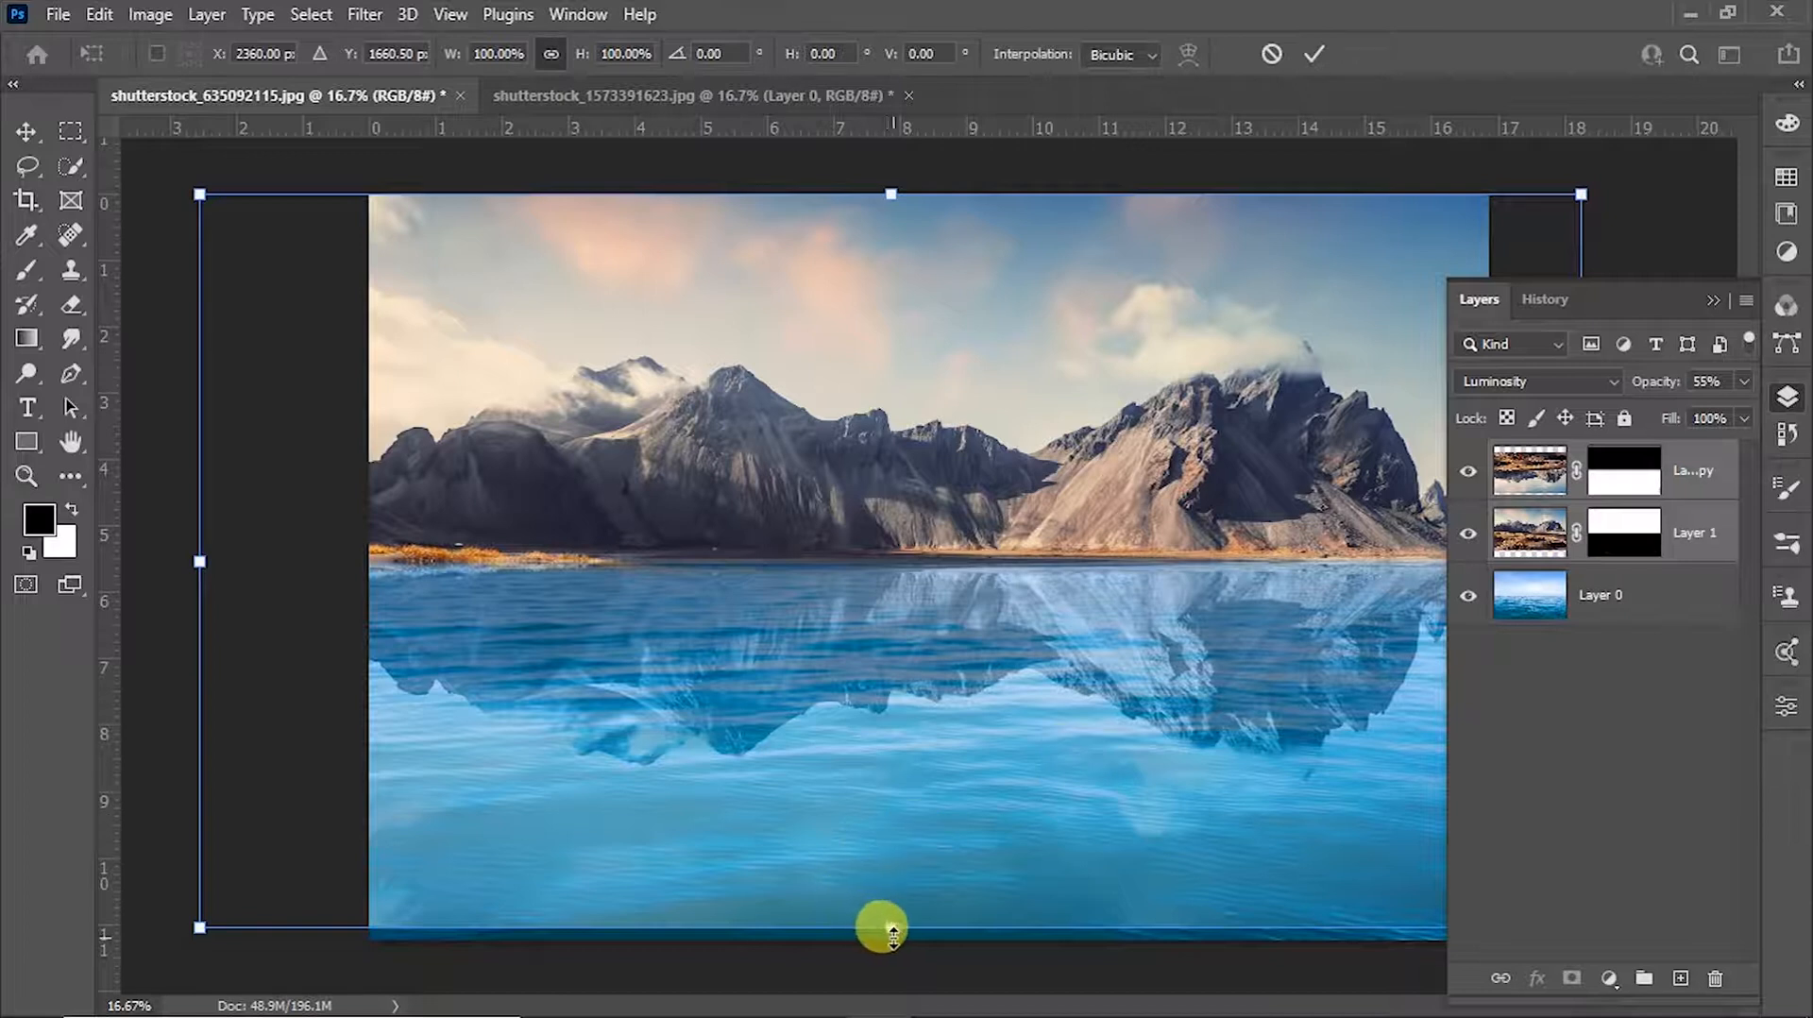
drag(891, 927, 891, 942)
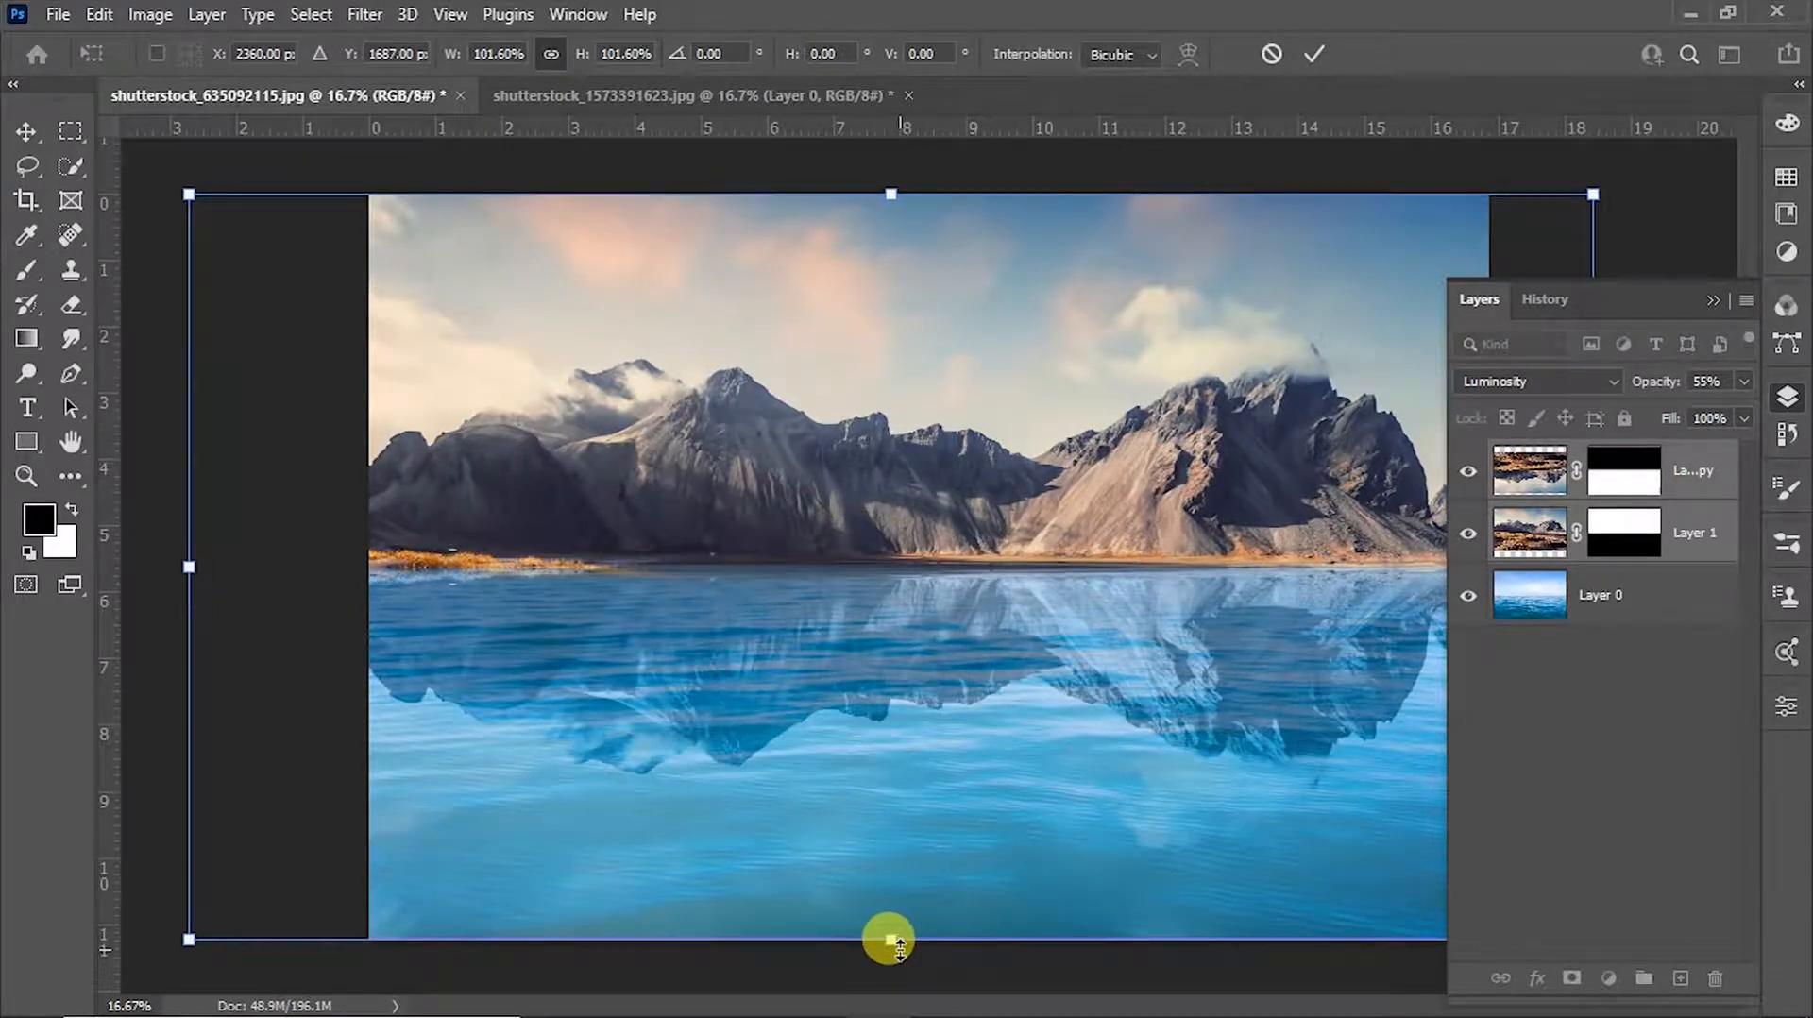
key(Return)
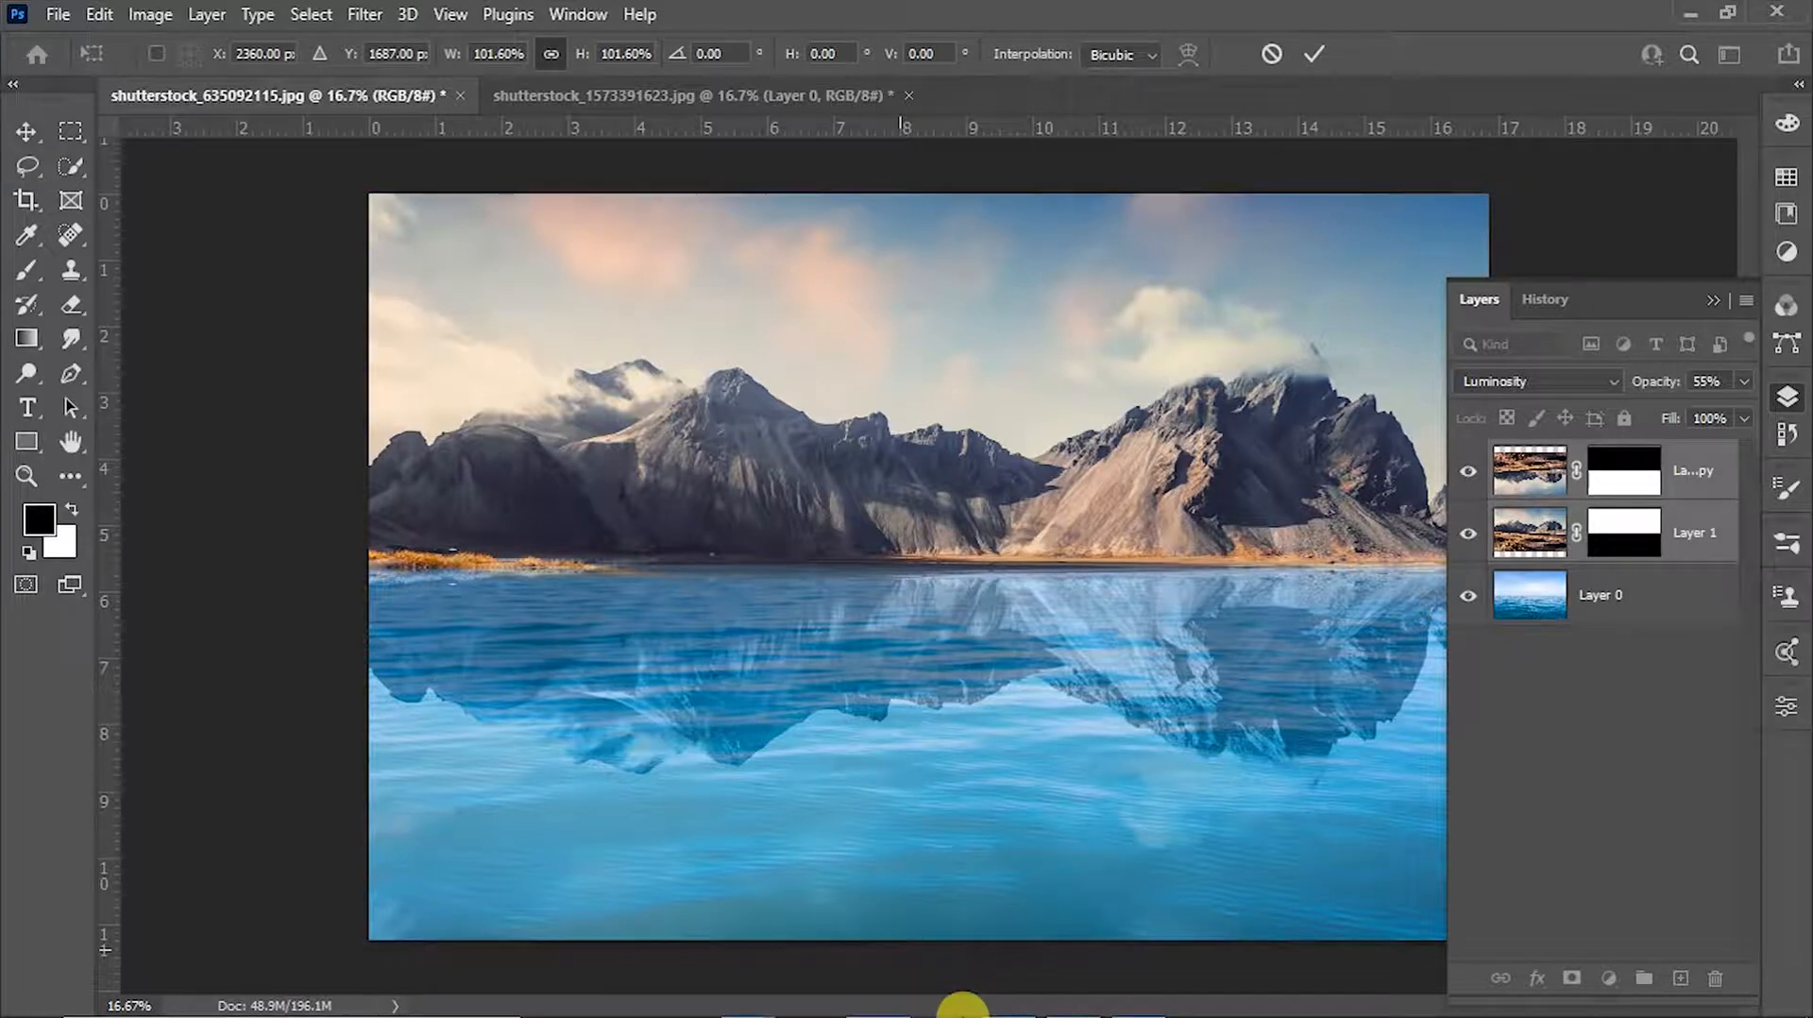
Step: Examine the water reflection, shoreline and canvas's bottom edge up close, with the layer list out of the way
key(z)
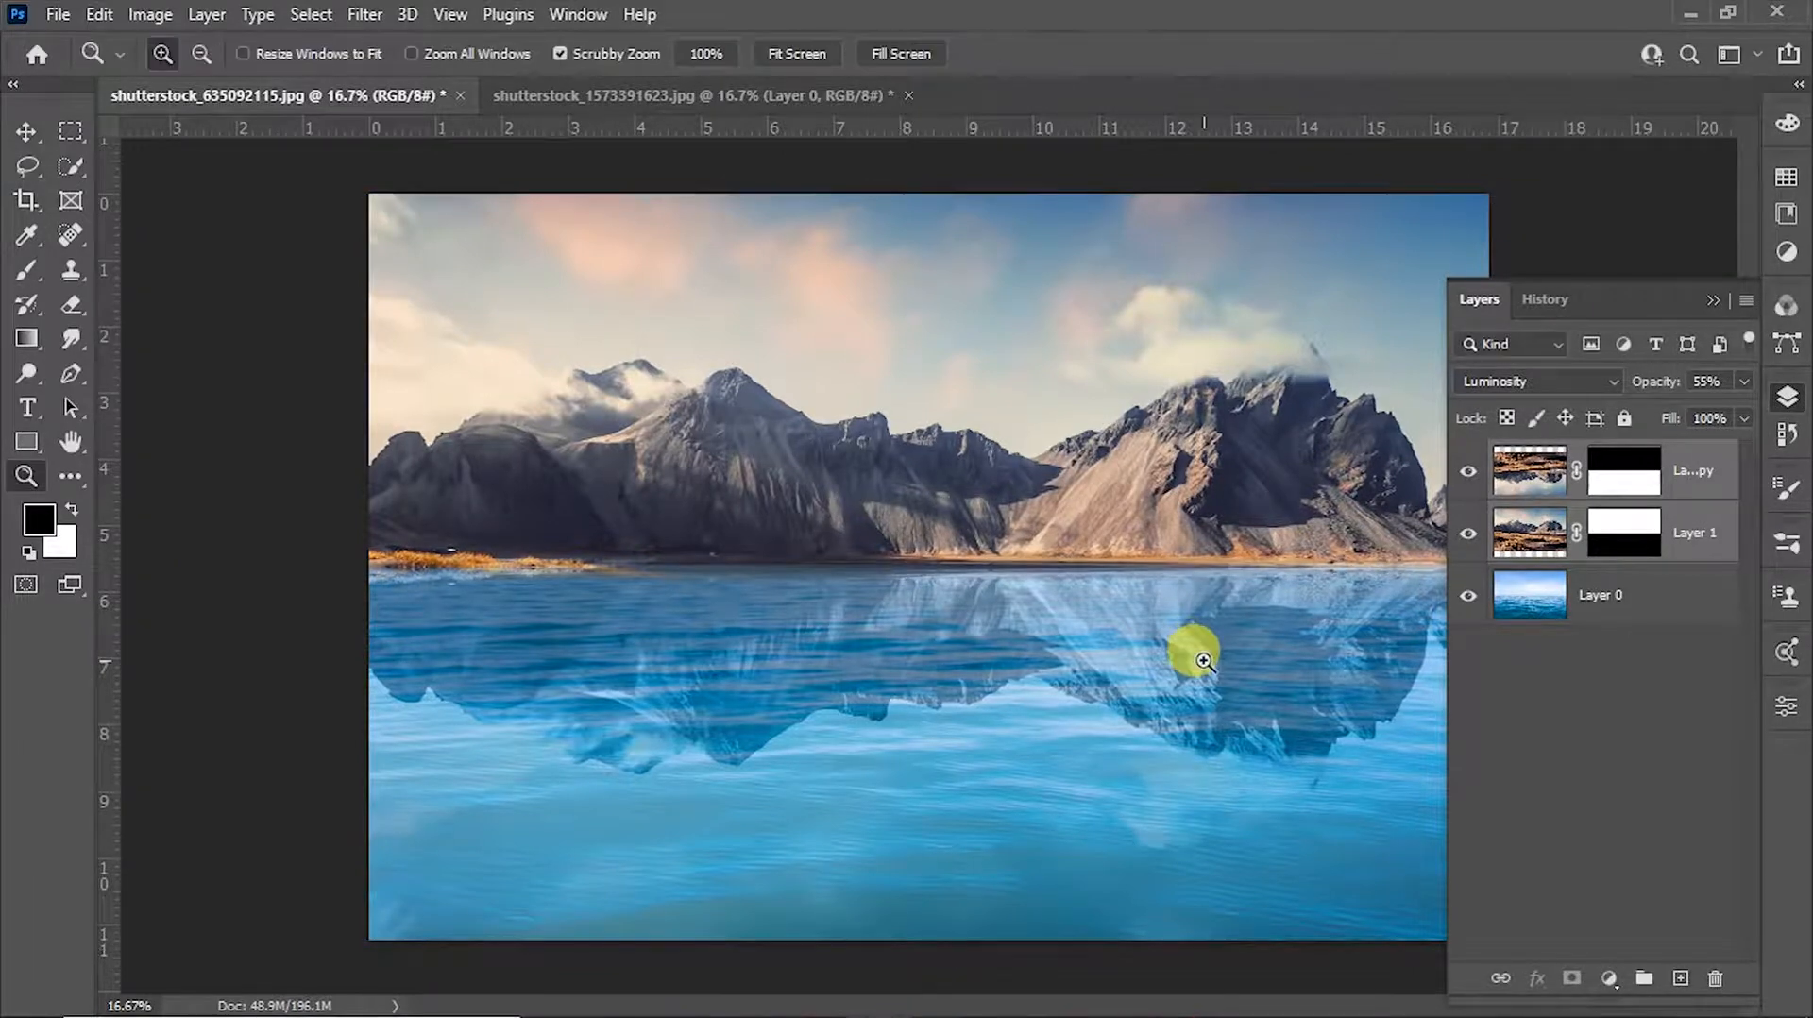
click(1713, 302)
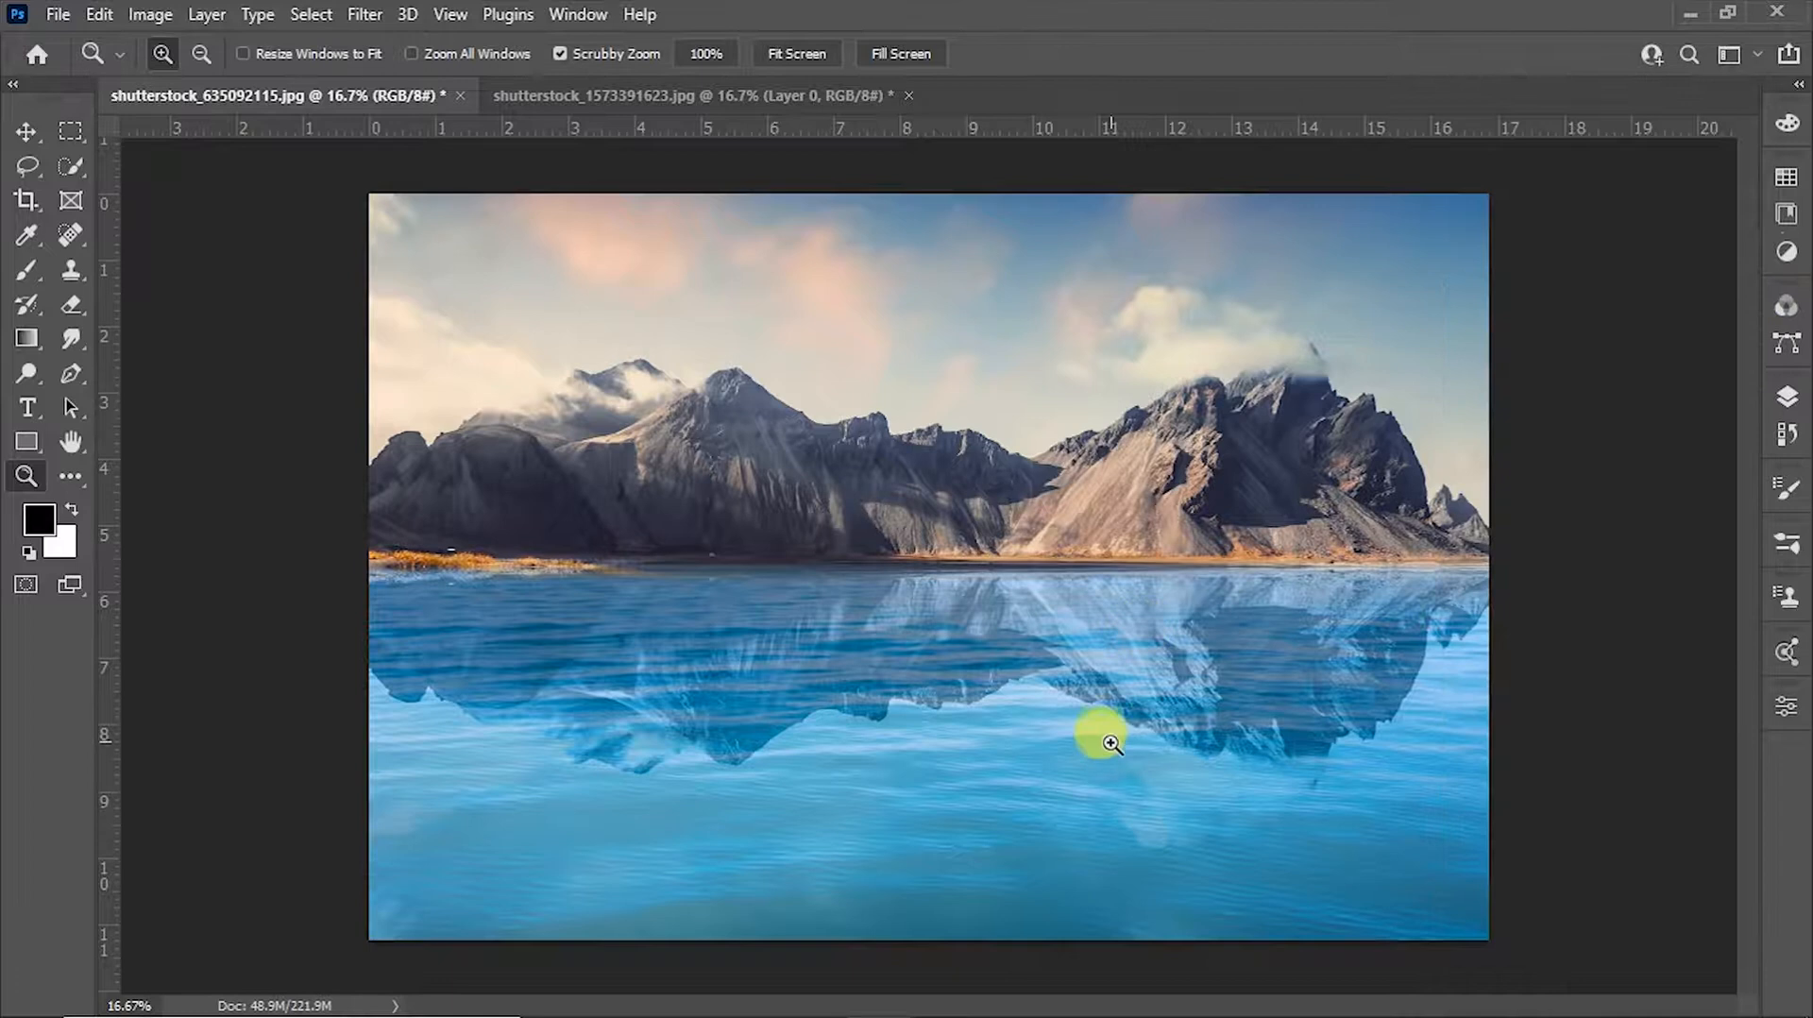
click(1092, 727)
drag(1130, 830, 1603, 501)
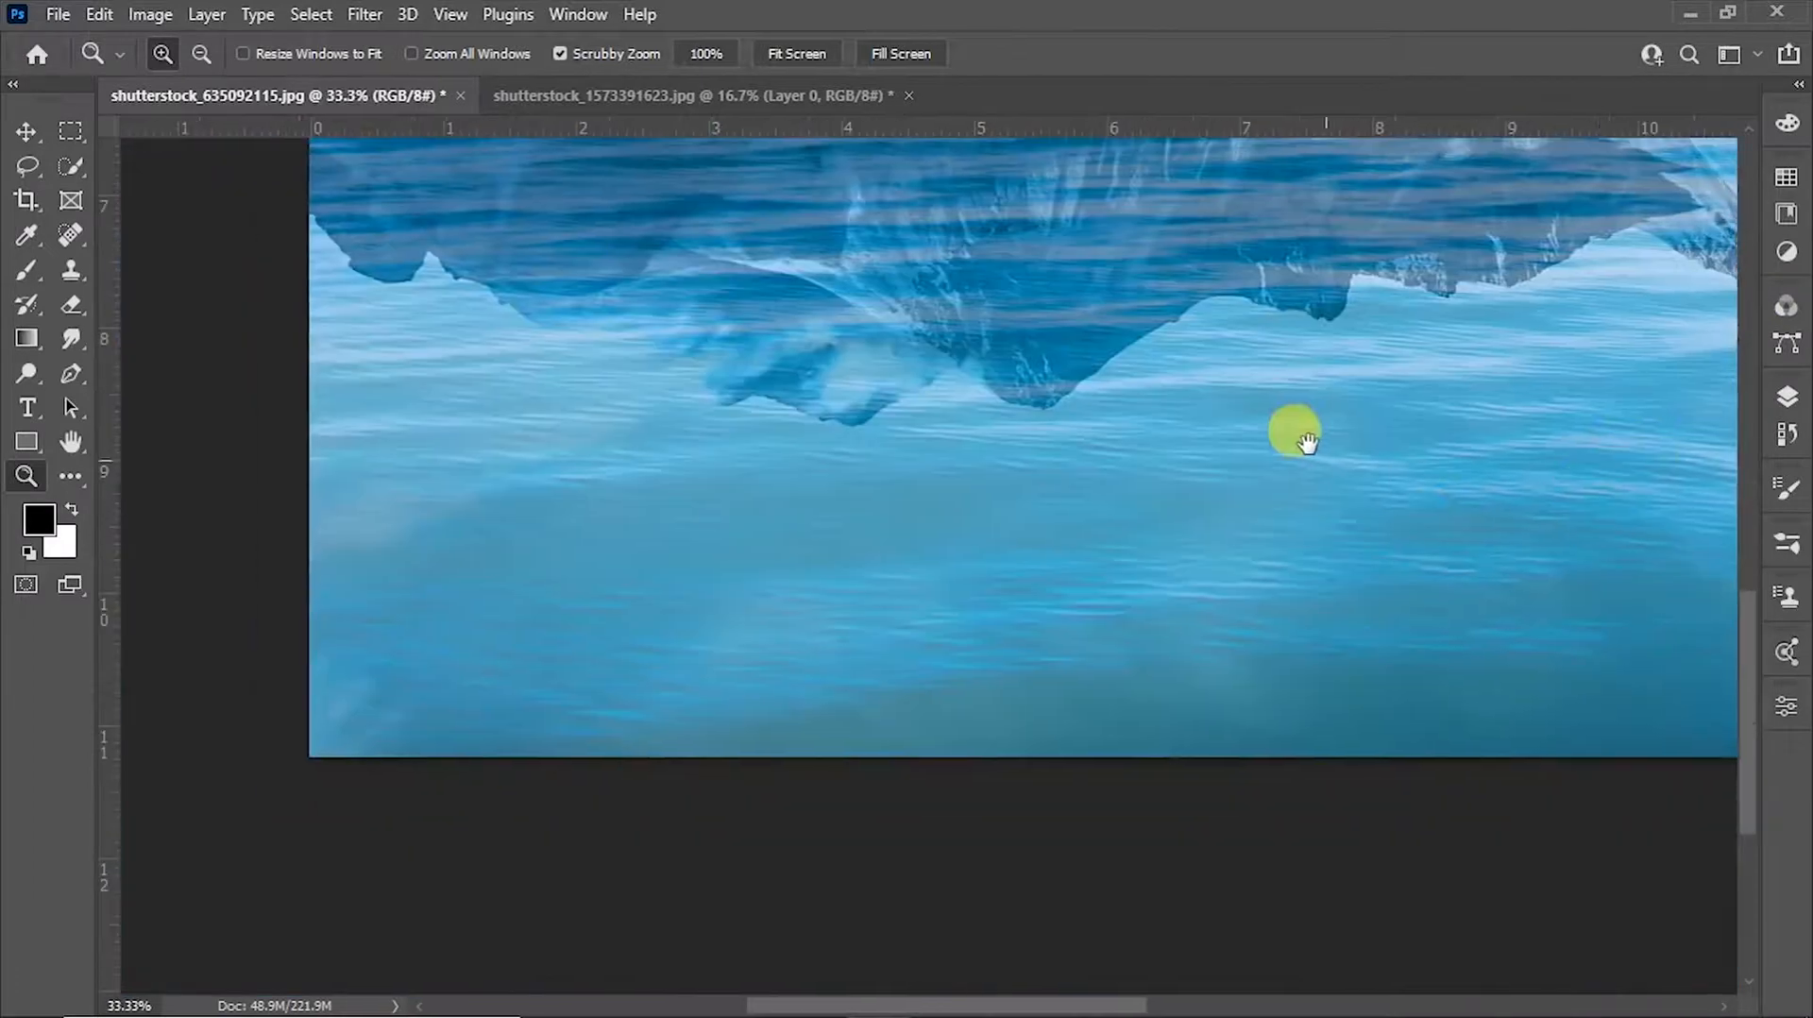
drag(1303, 439, 1150, 843)
drag(1364, 831, 623, 727)
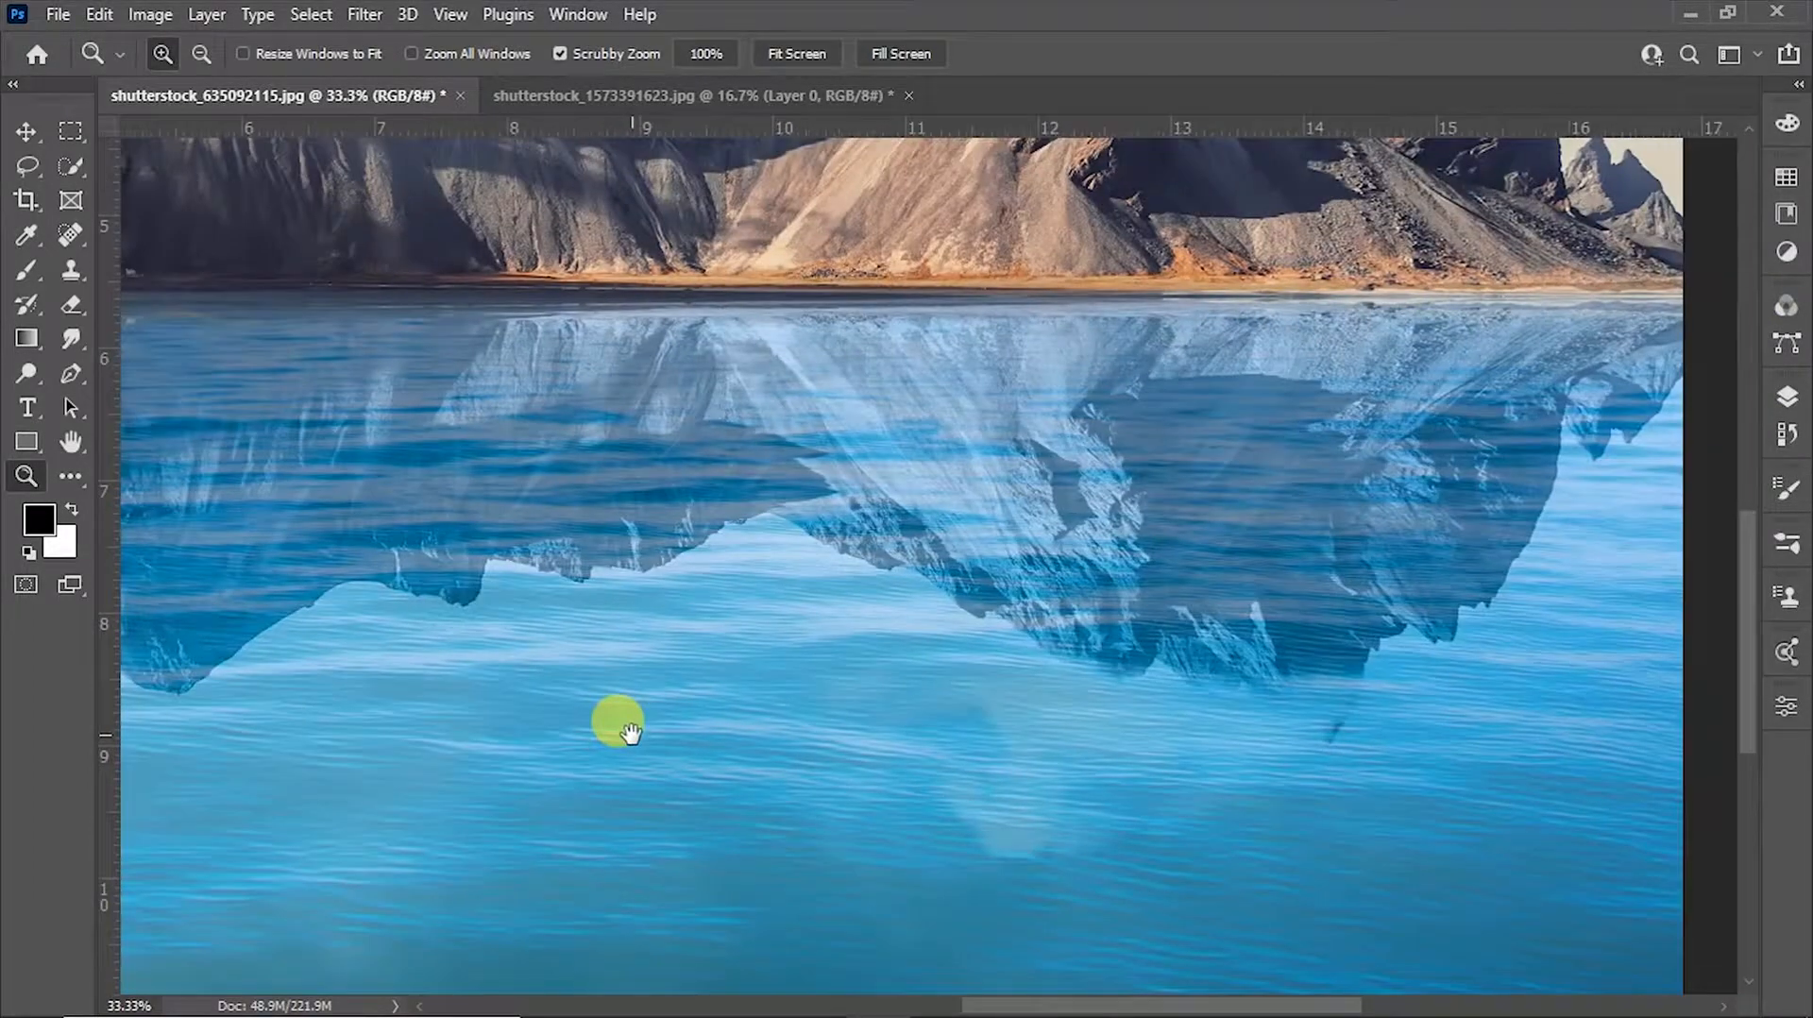
drag(1152, 760, 947, 751)
key(ctrl+minus)
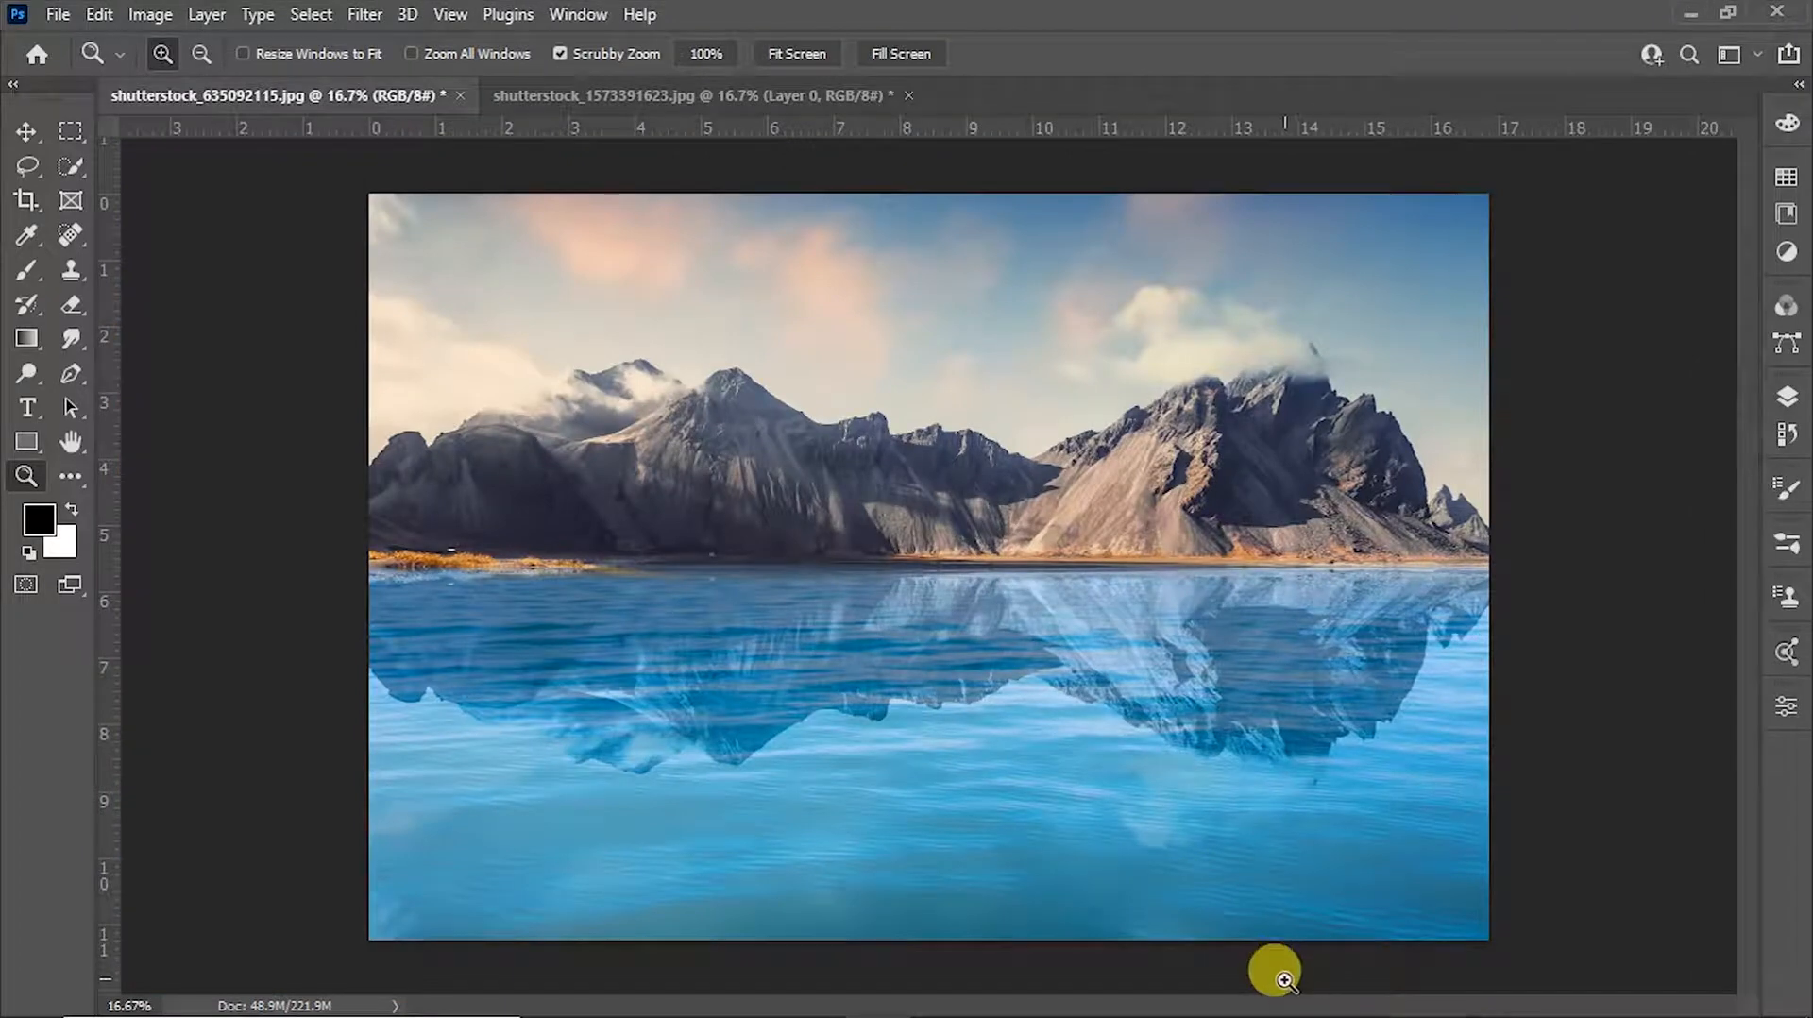
Step: Save the composite with its layers as the Photoshop file "Simple Manupulation Tuto" in the 2021 Feb Intake folder, with Maximize Compatibility on
click(99, 14)
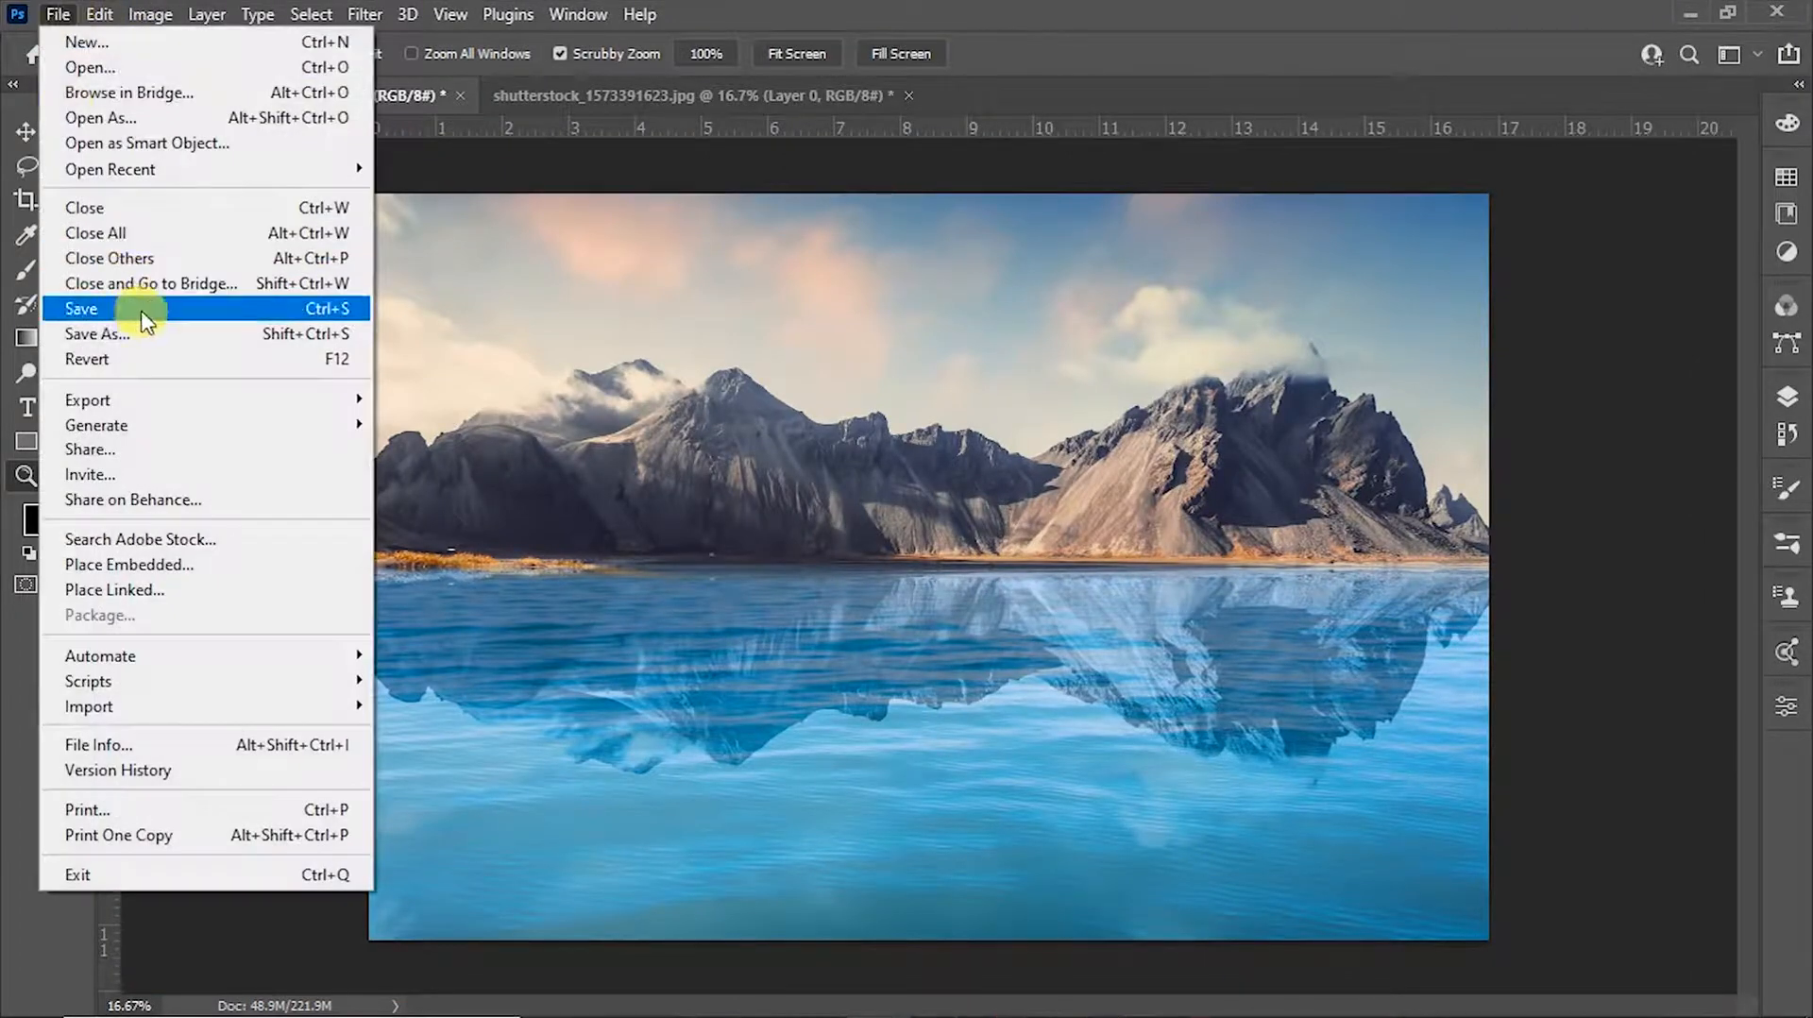
click(144, 326)
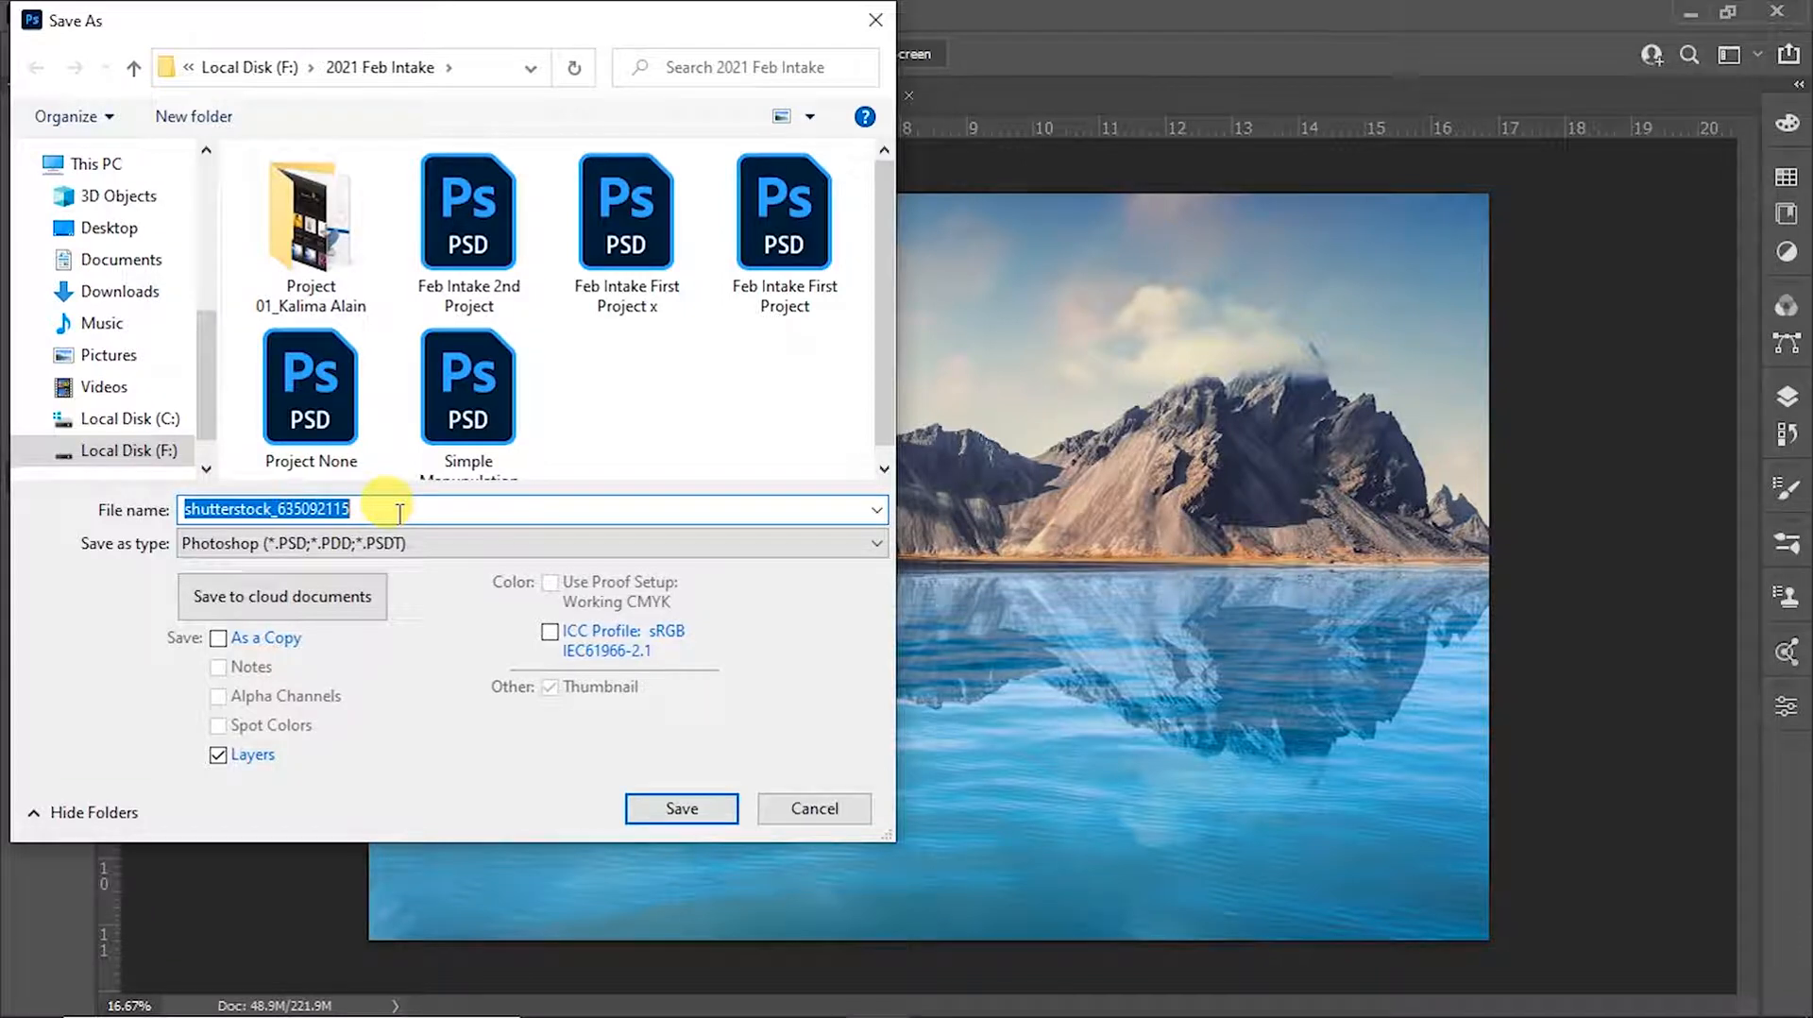
text(A)
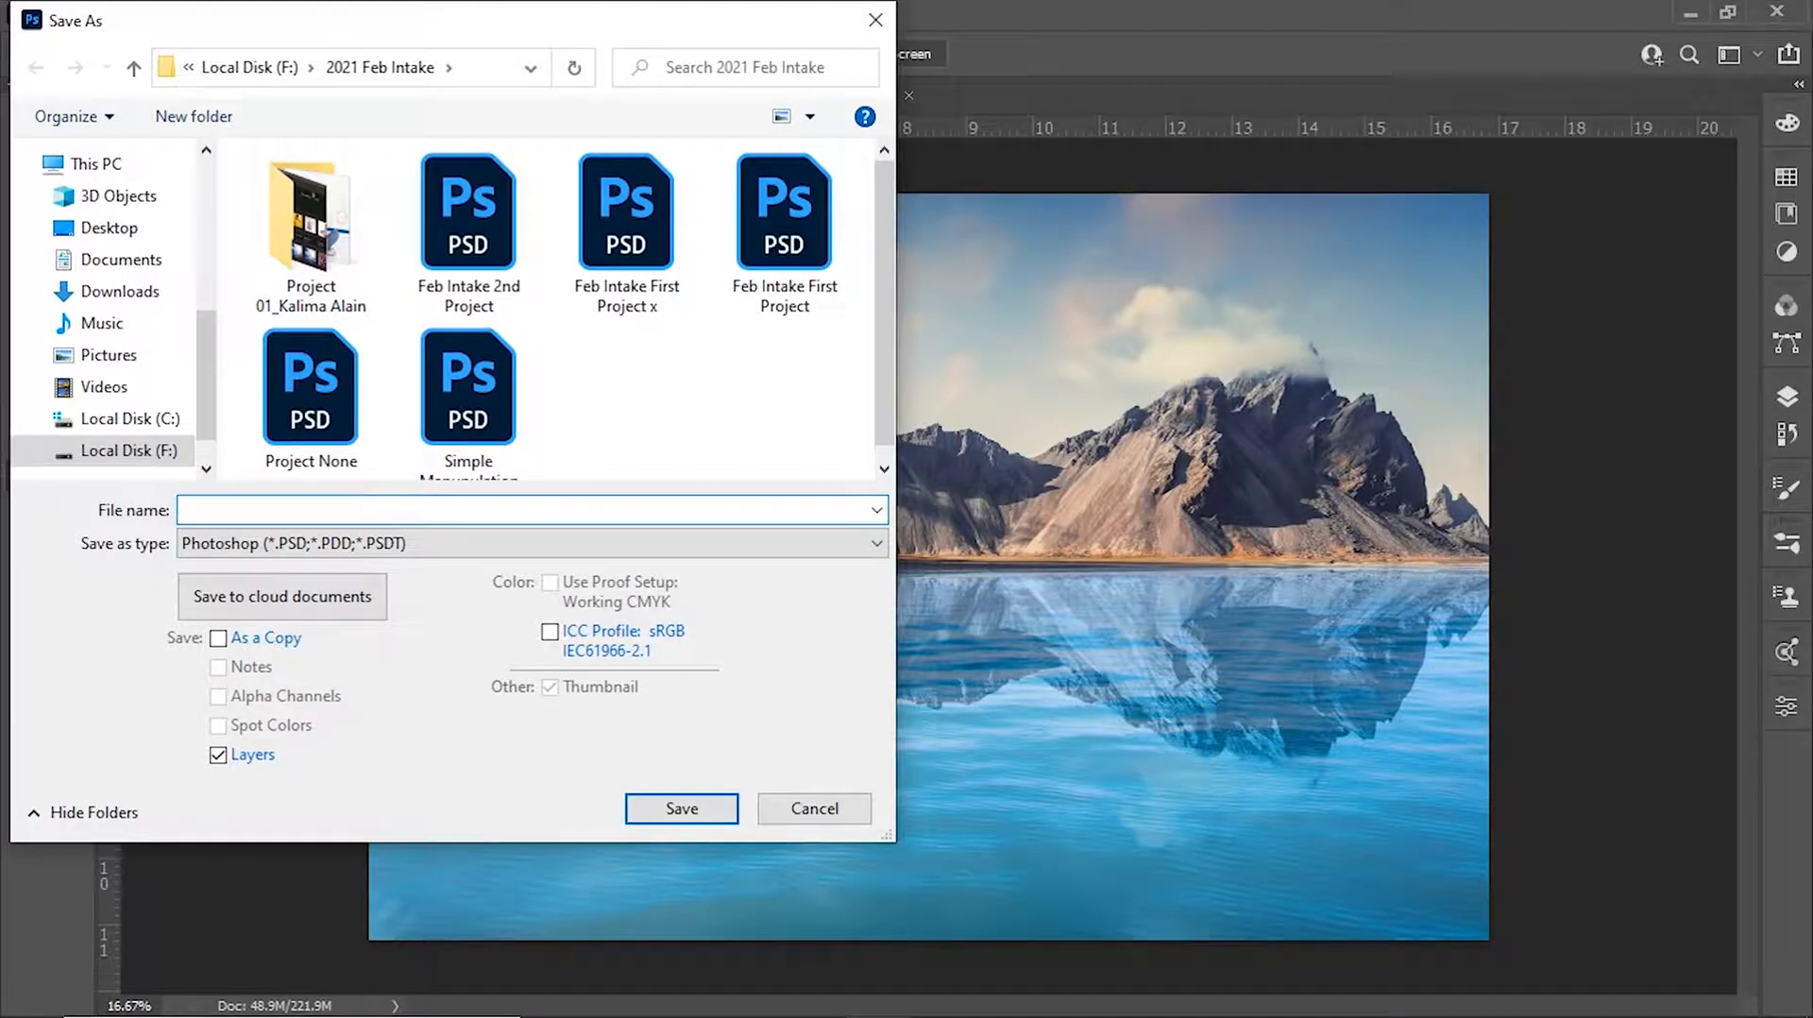
text(sI)
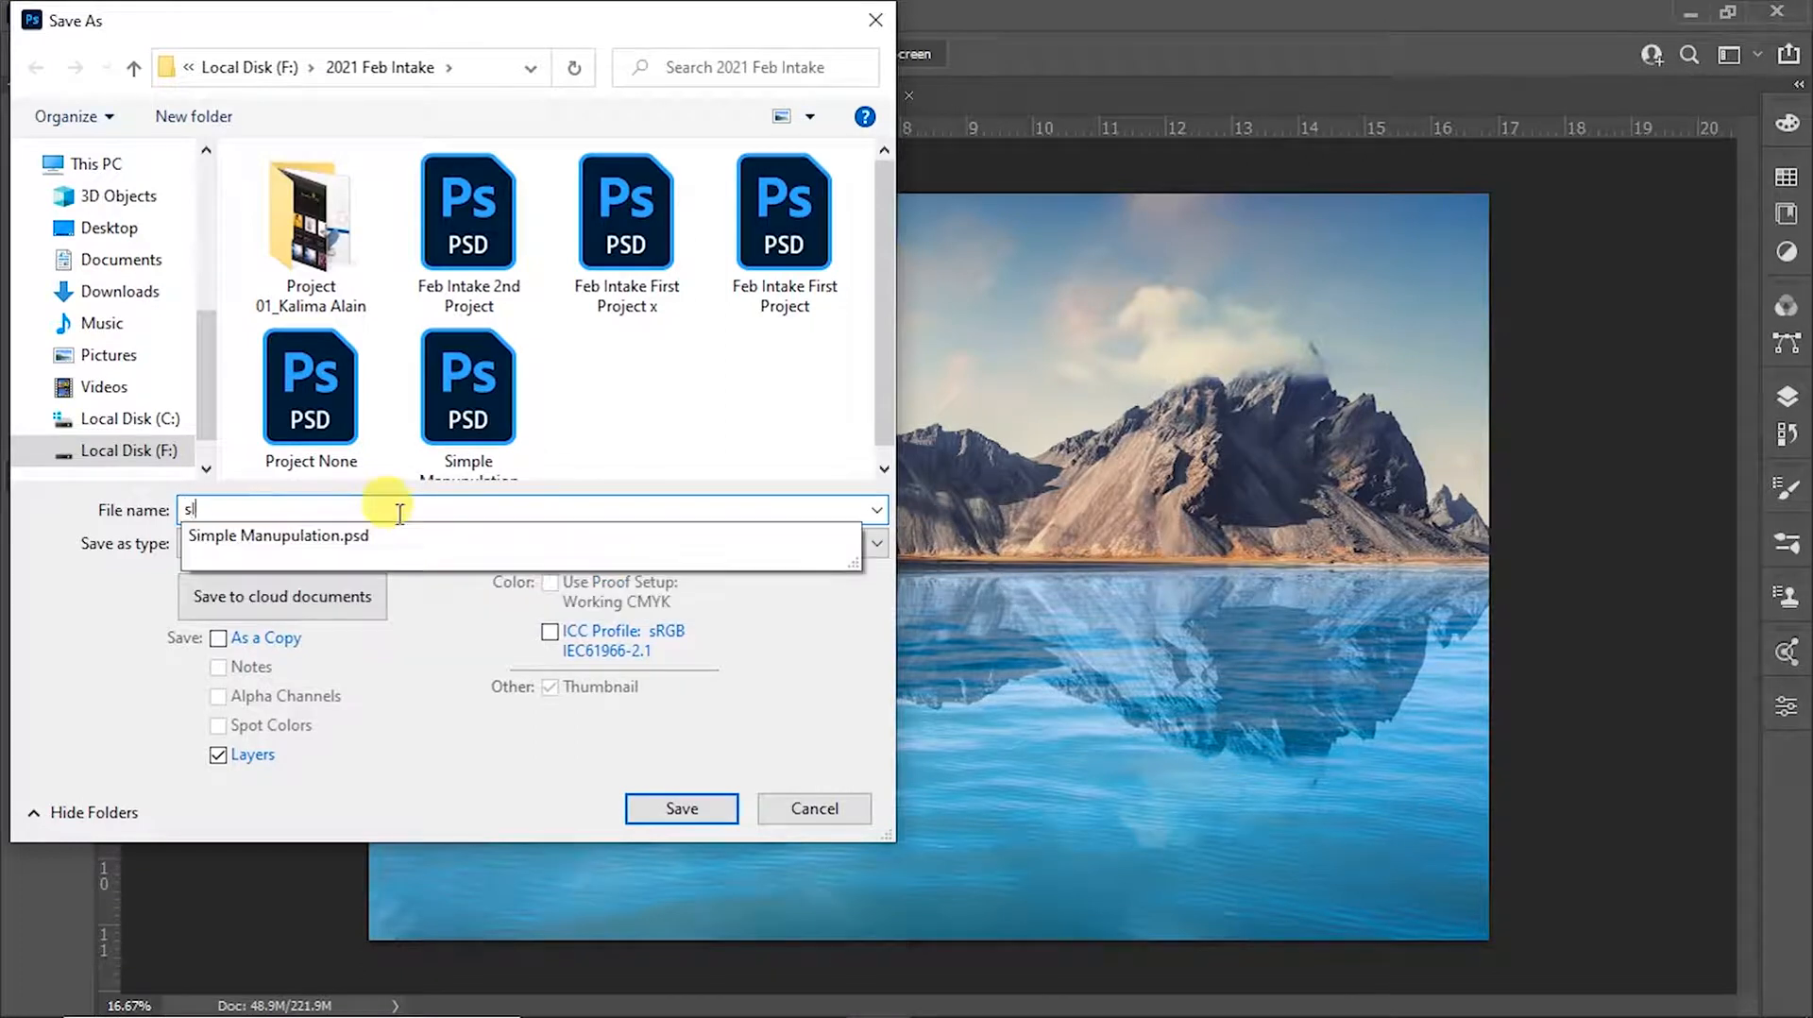
text(MPL)
key(BackSpace)
key(BackSpace)
key(BackSpace)
key(BackSpace)
key(BackSpace)
text(Simple M)
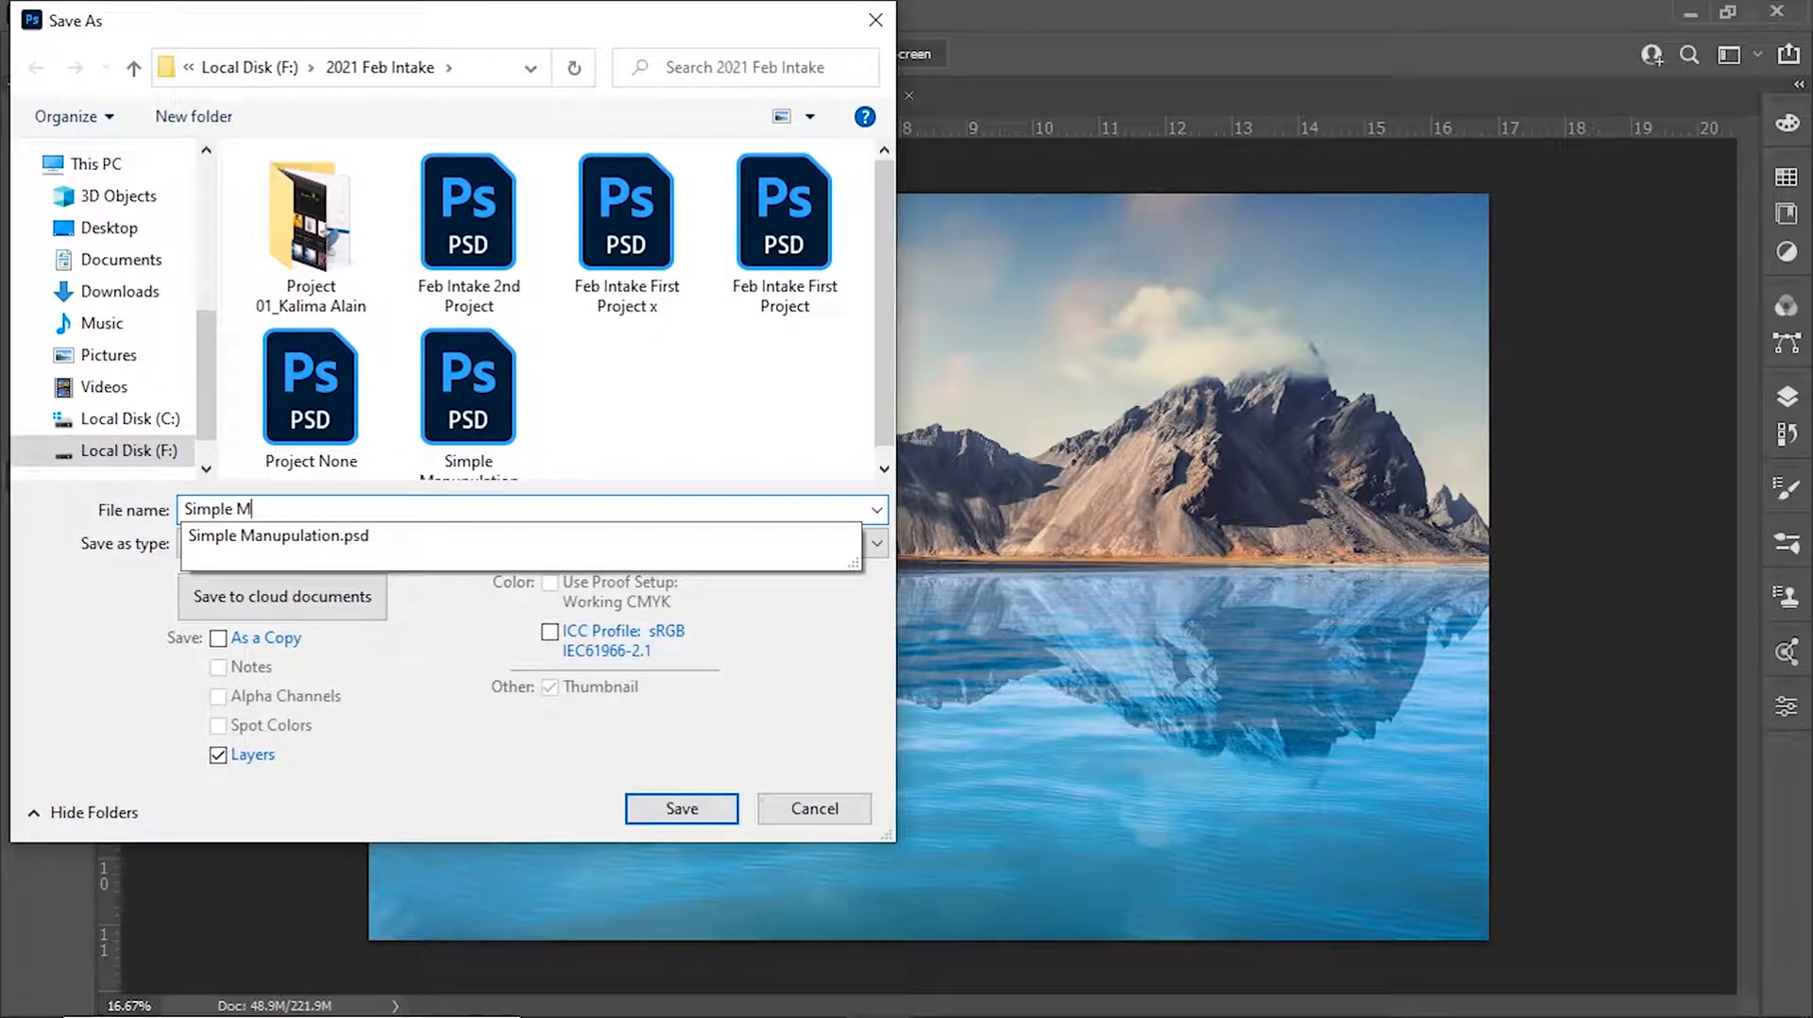
text(anupulation Tut)
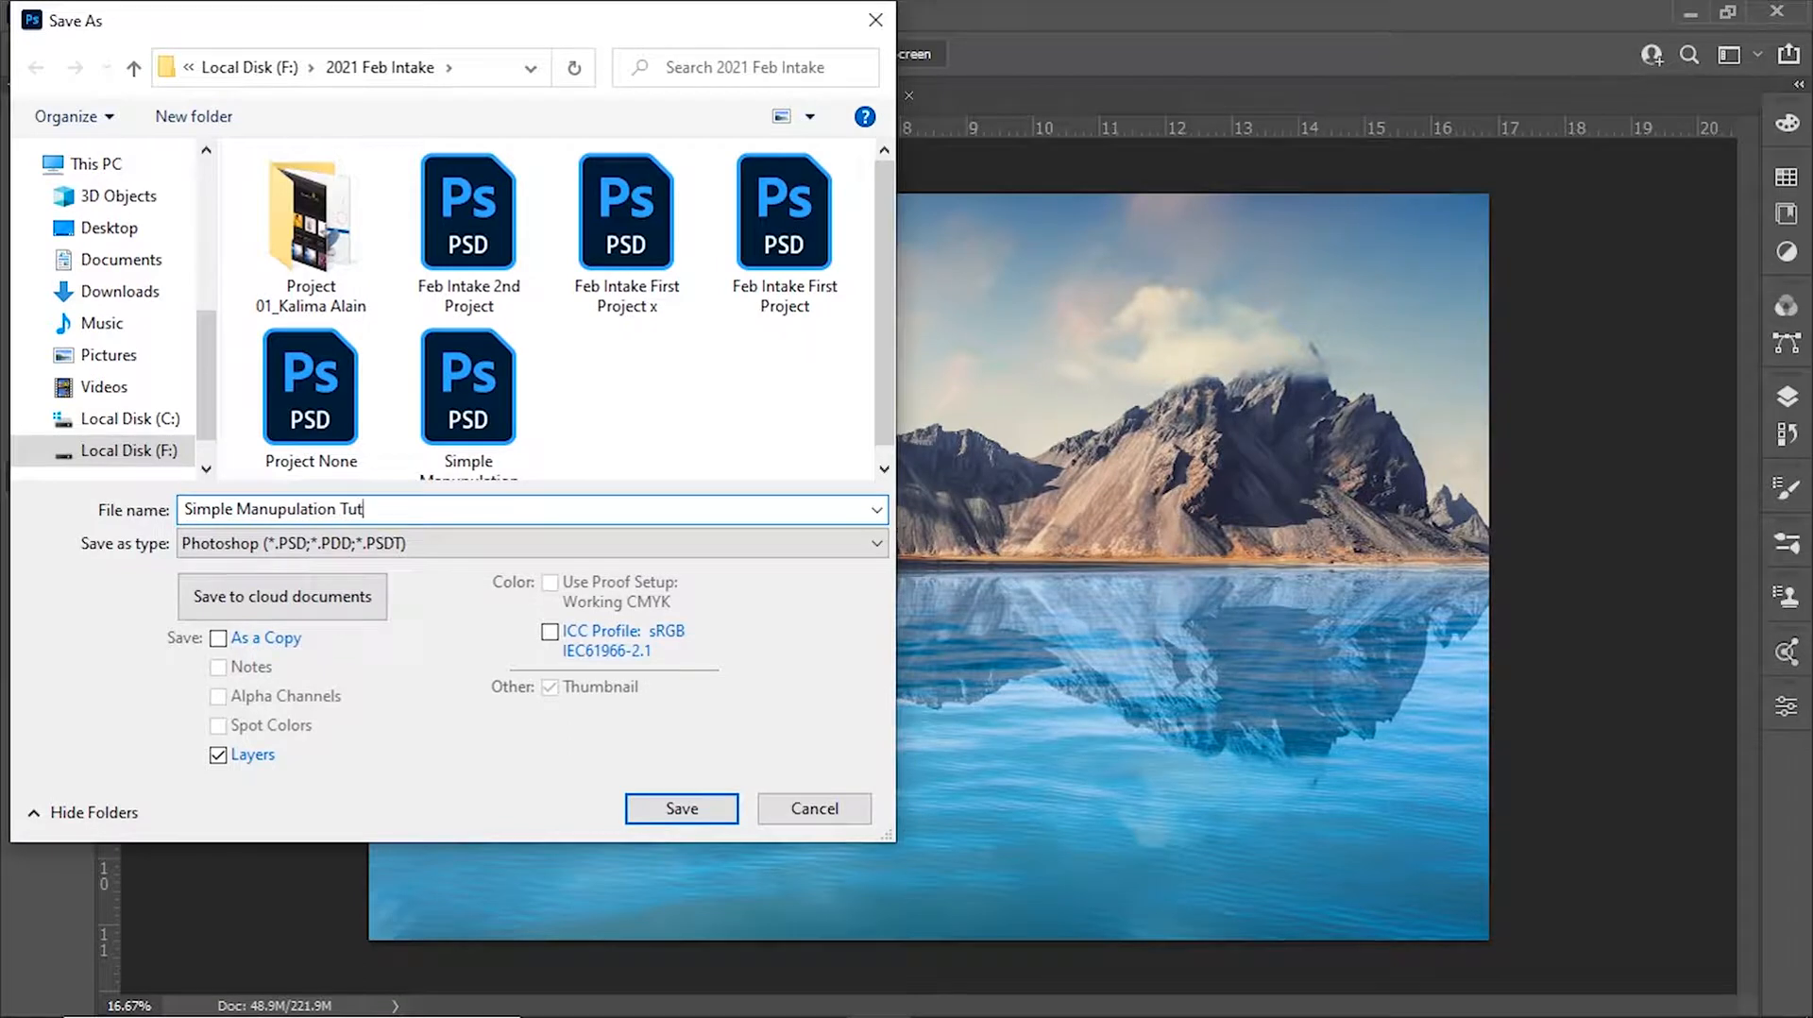
text(o)
click(676, 804)
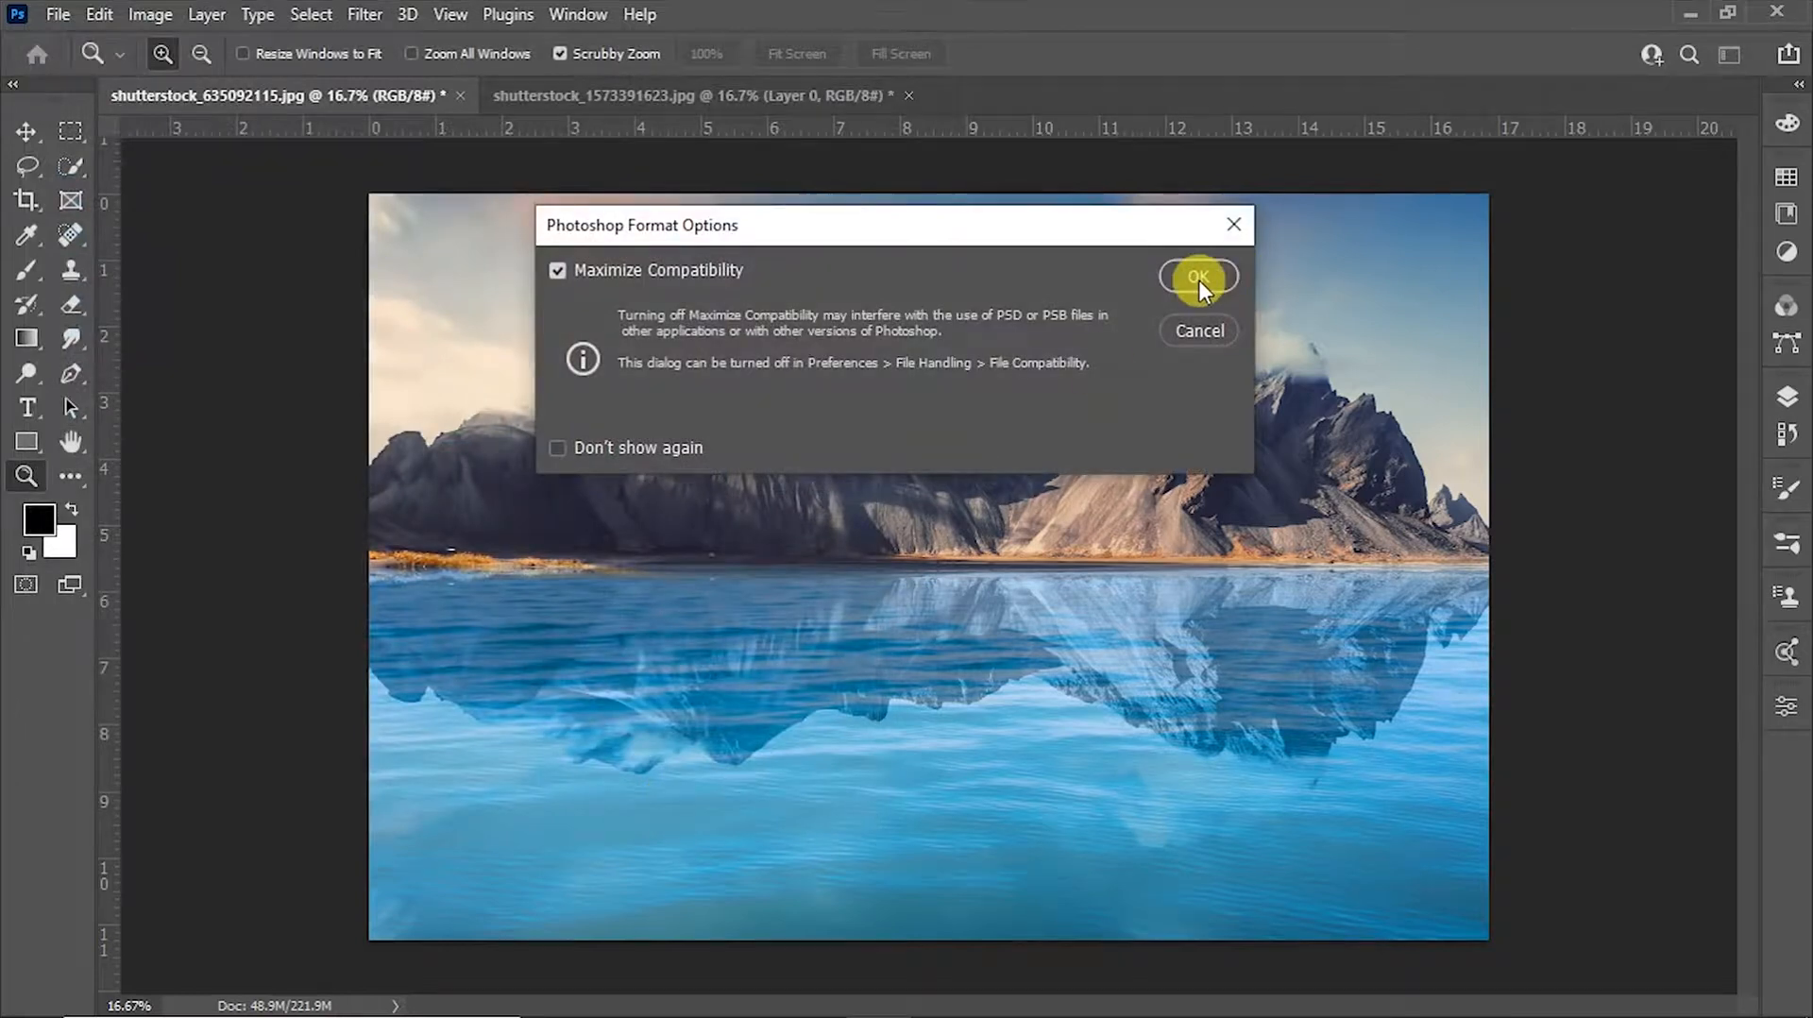
click(1198, 277)
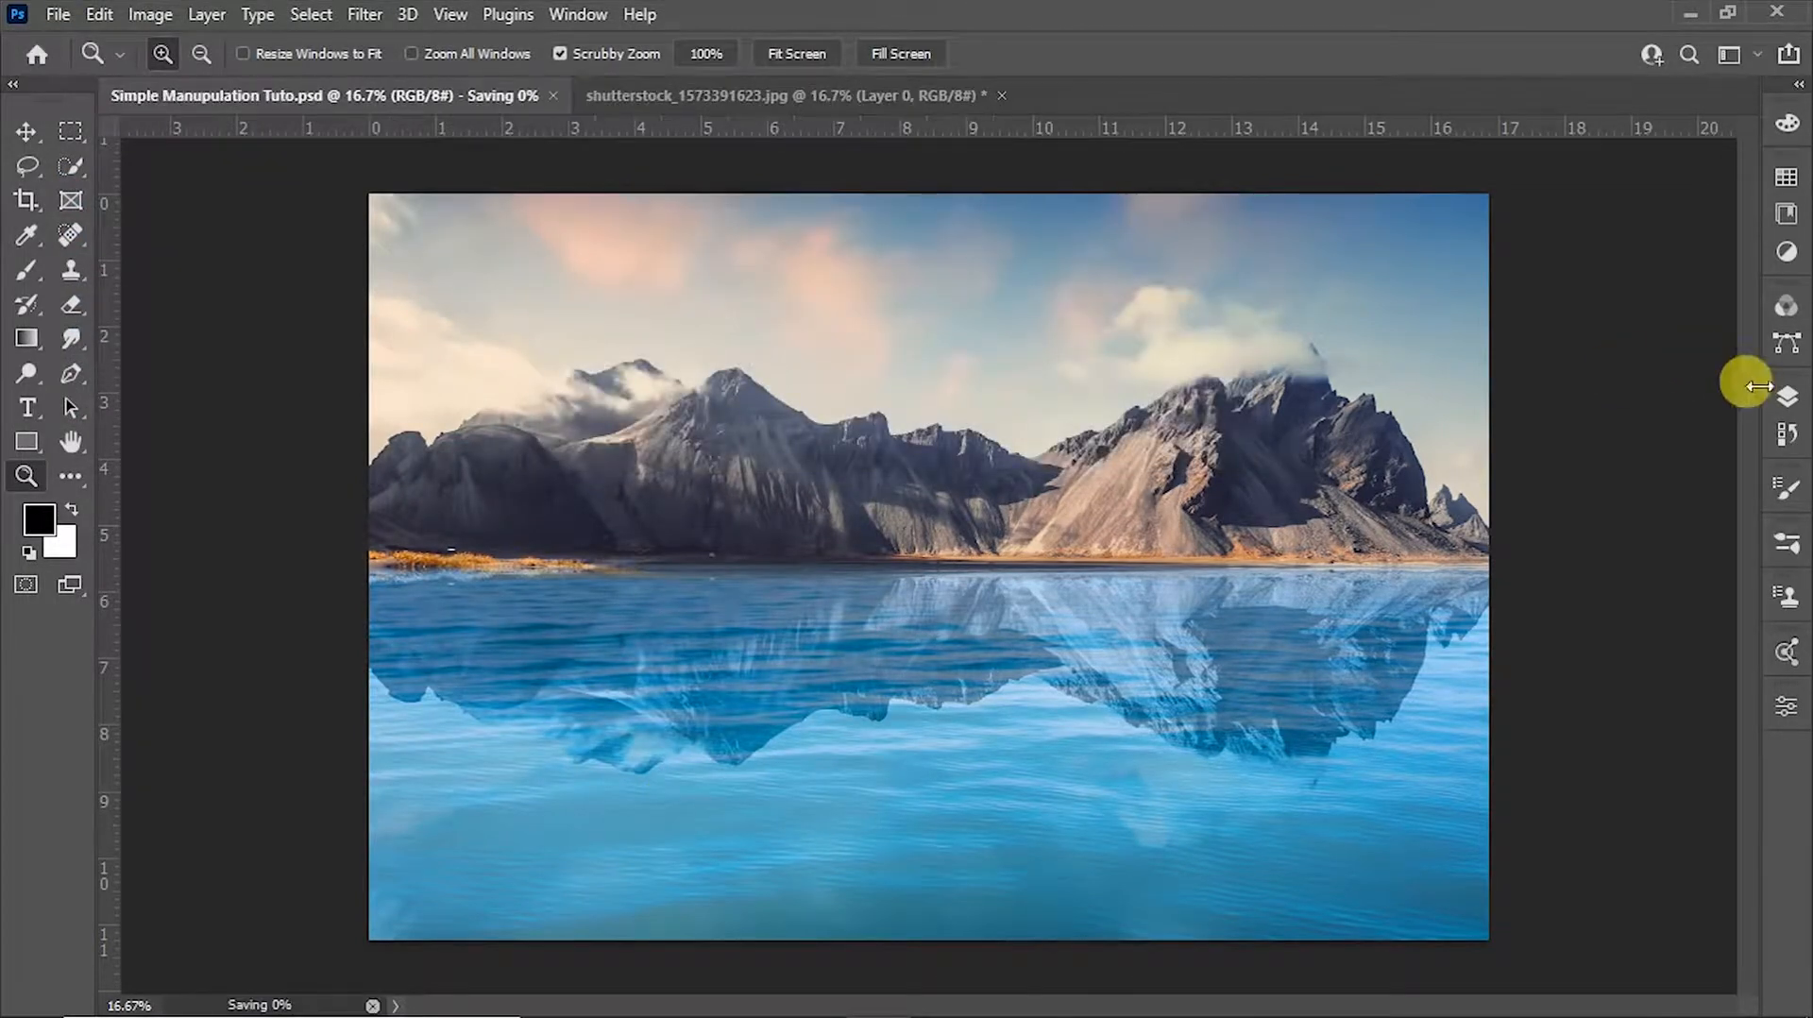
click(1778, 413)
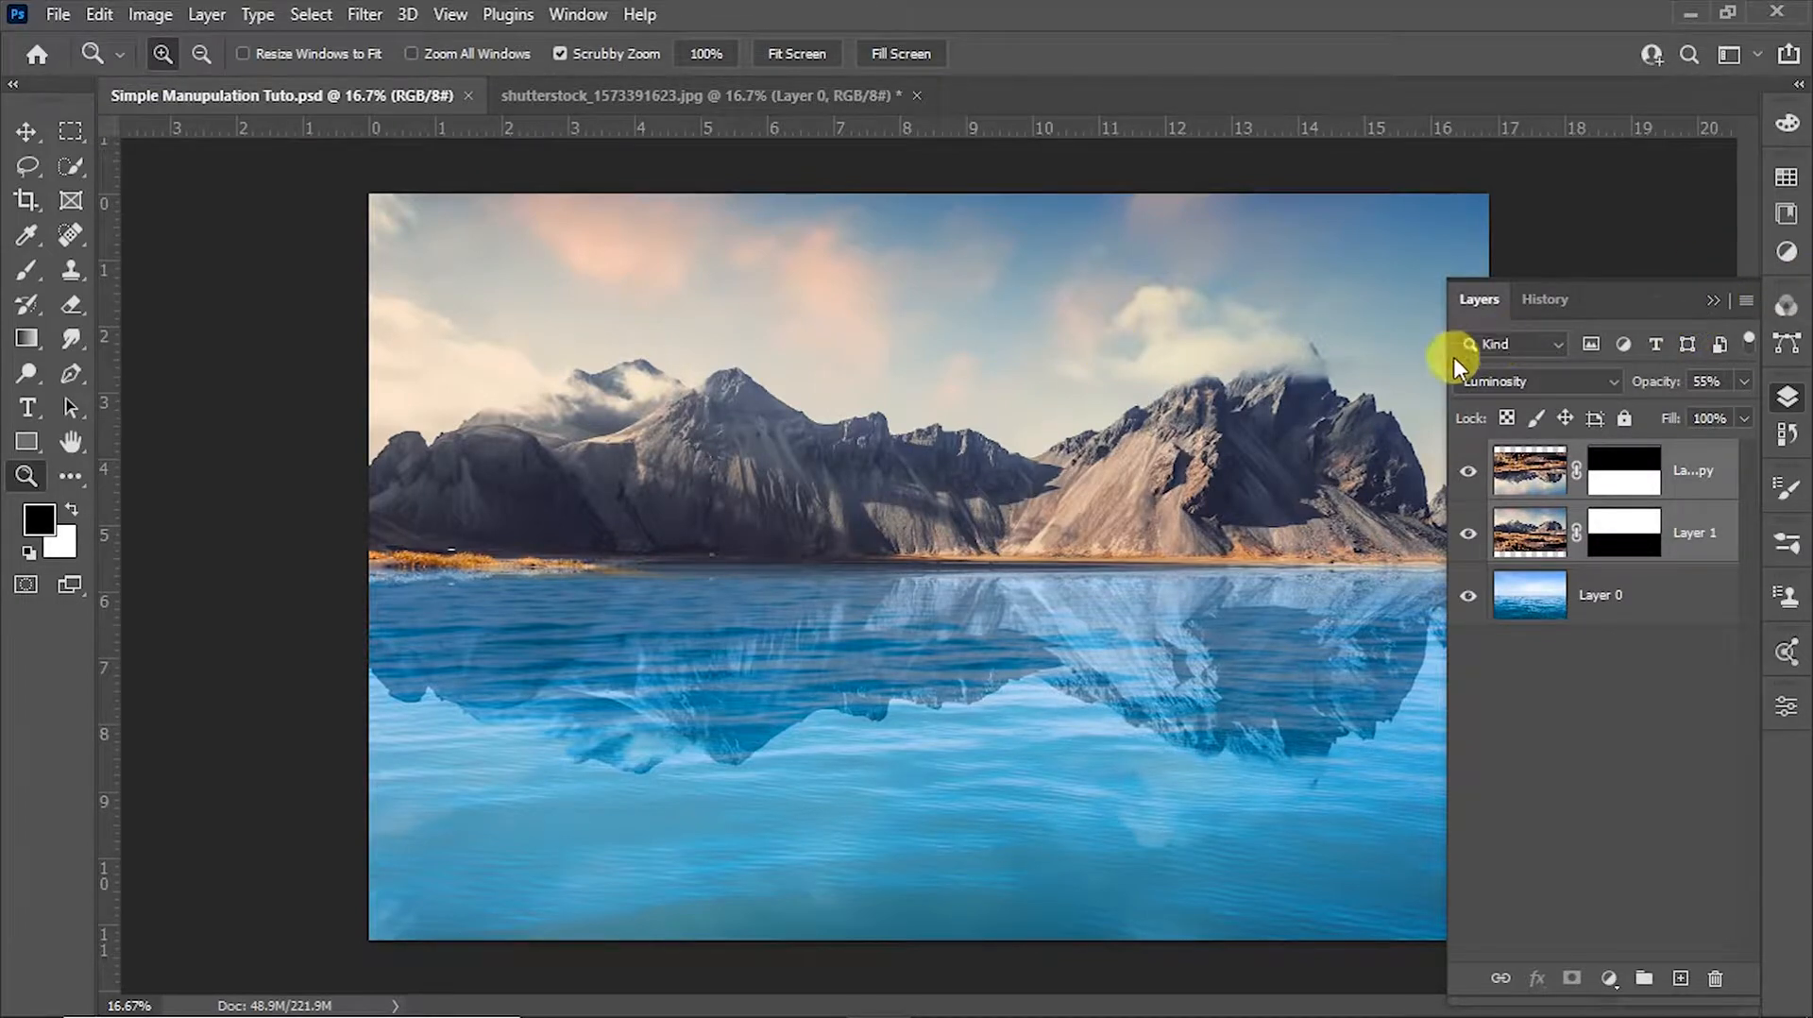
click(688, 410)
key(ctrl+minus)
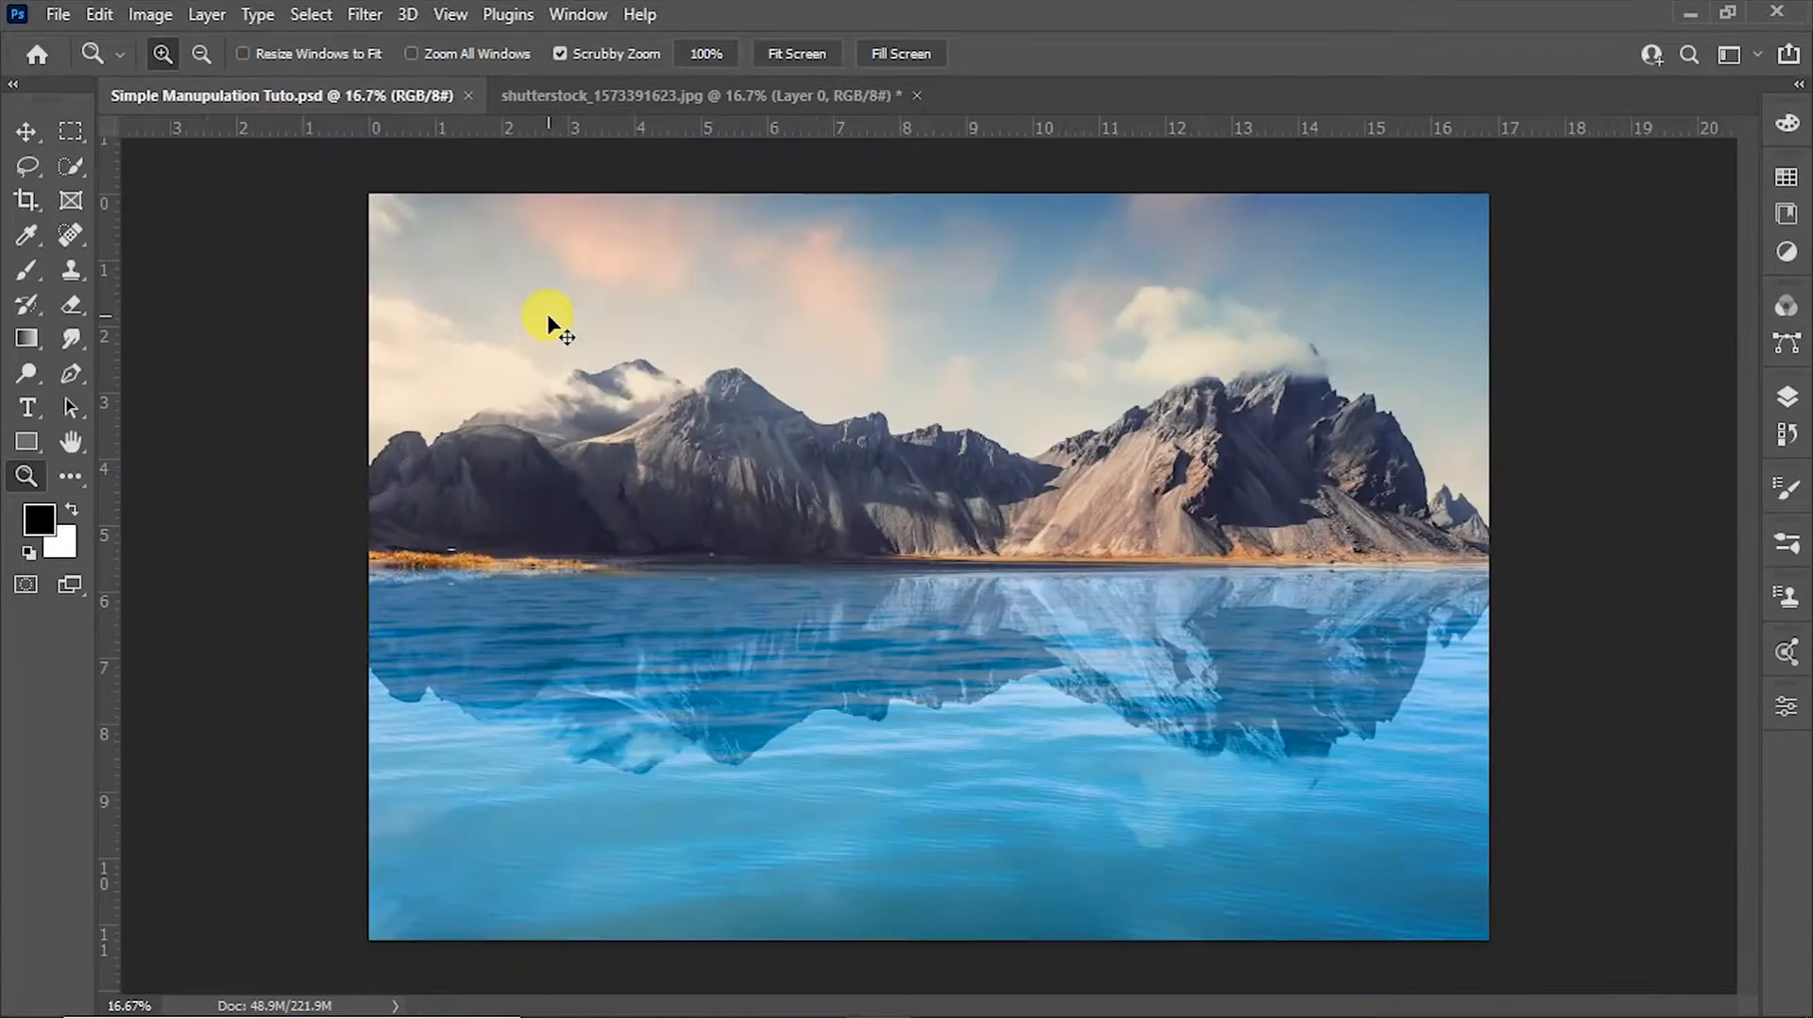
Step: Look through the file formats available for saving a copy of the document, and leave without saving
click(55, 14)
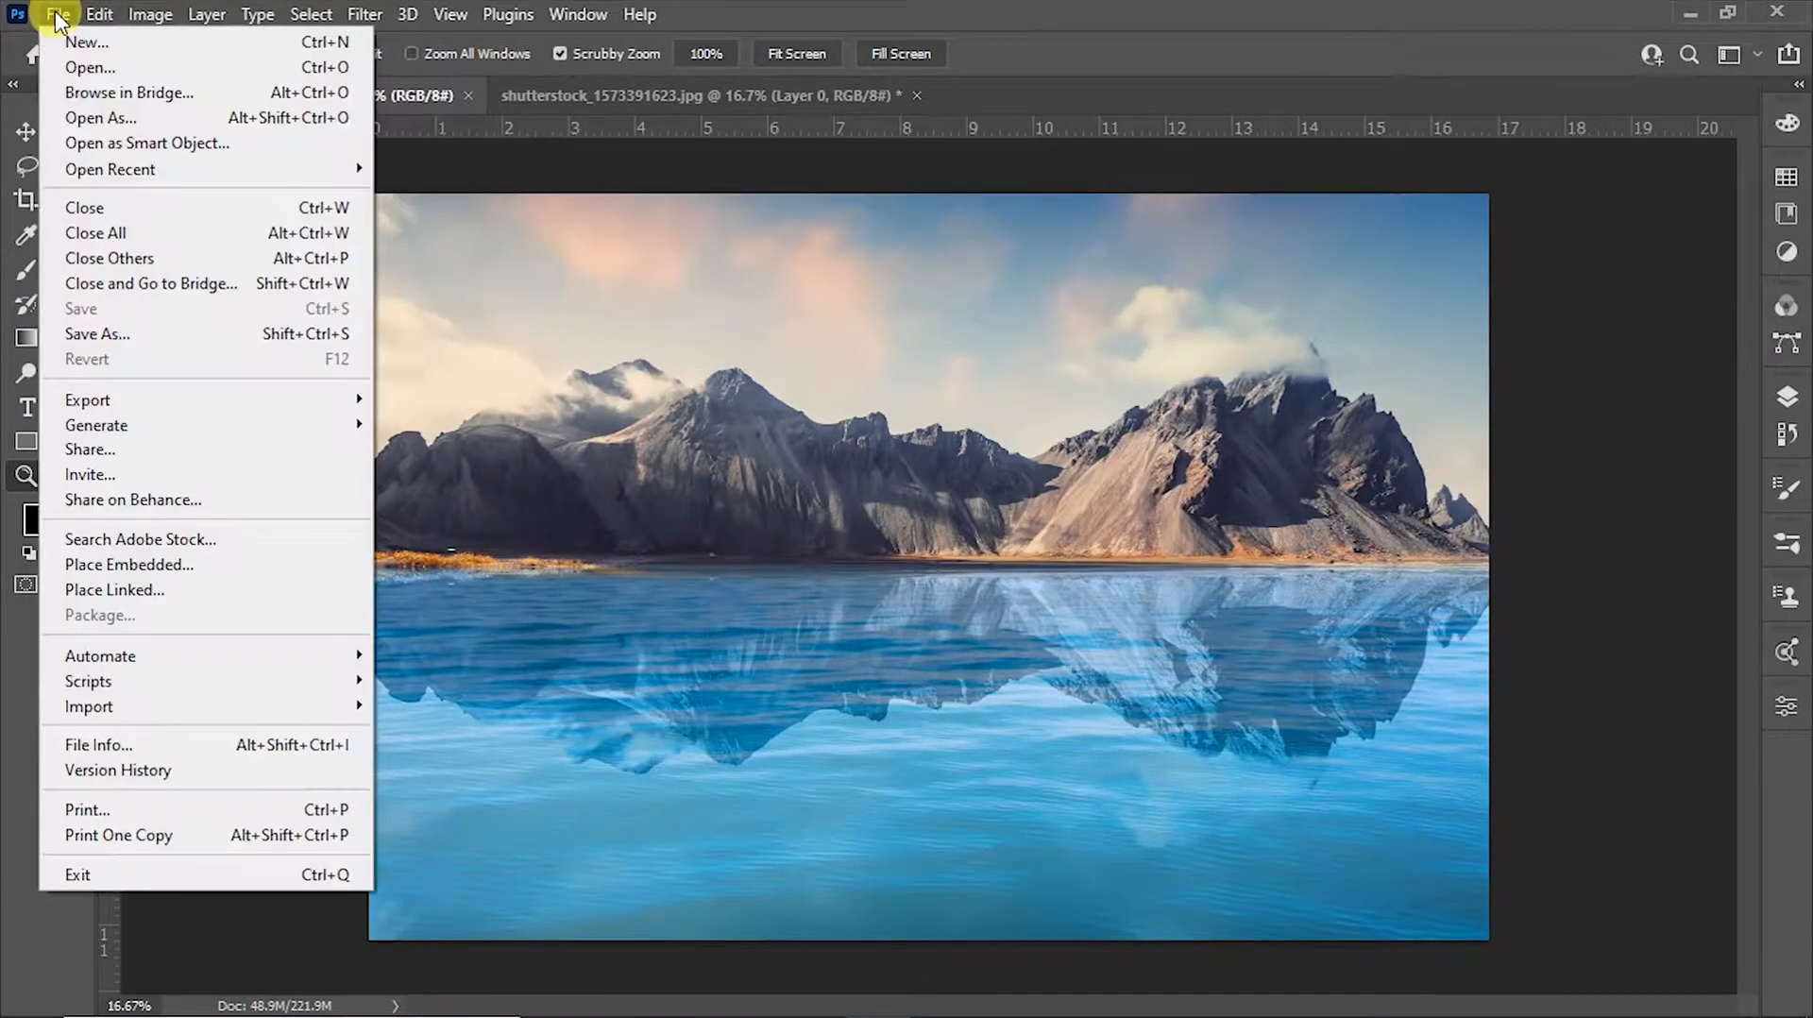
click(133, 335)
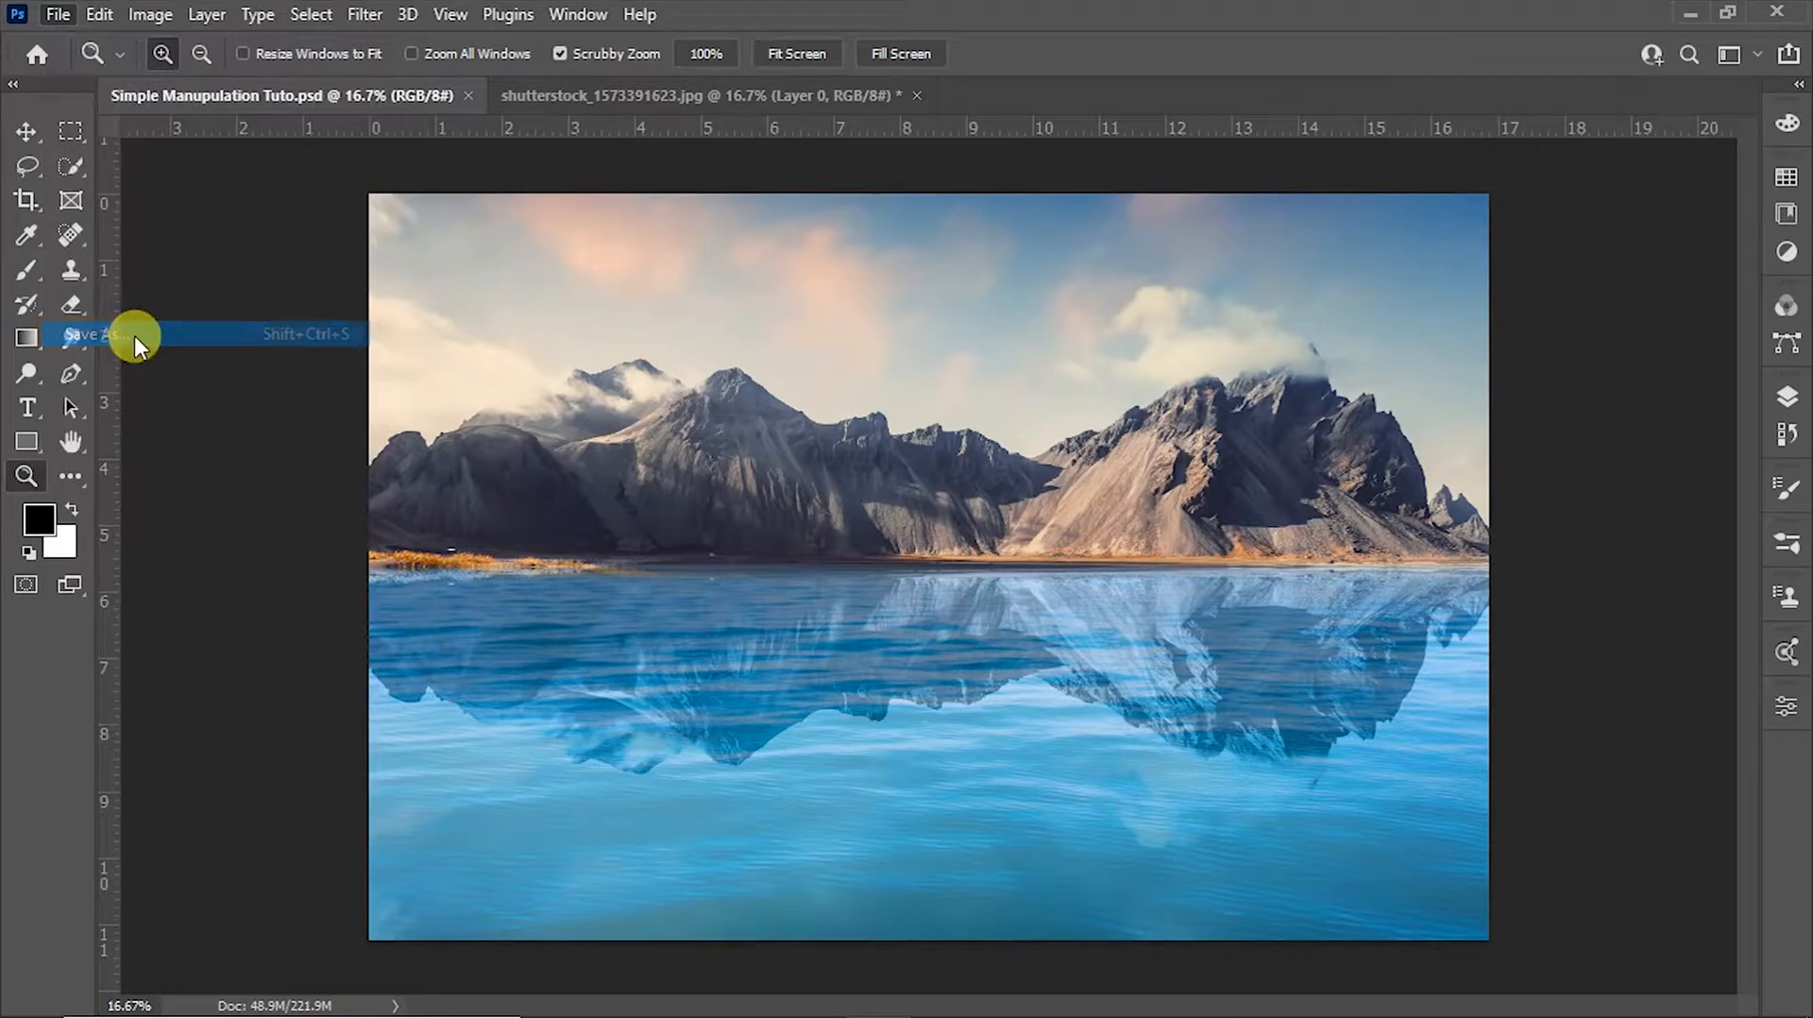
click(372, 540)
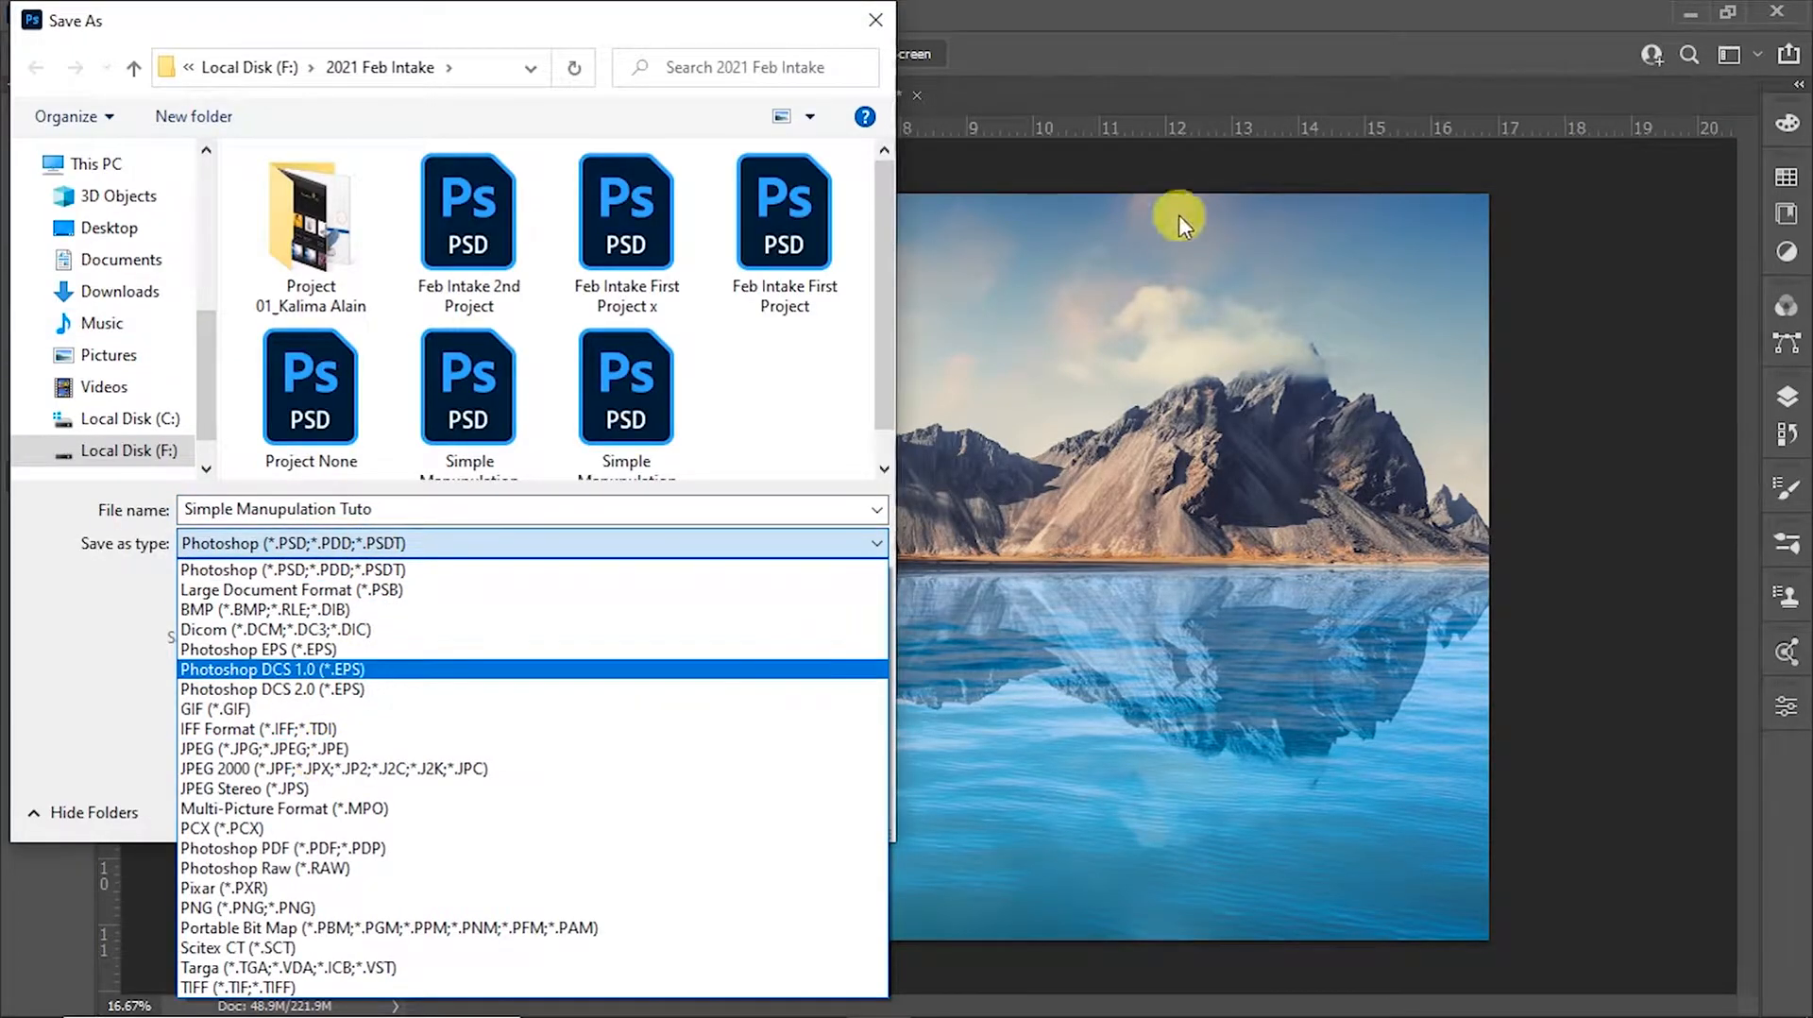
click(871, 25)
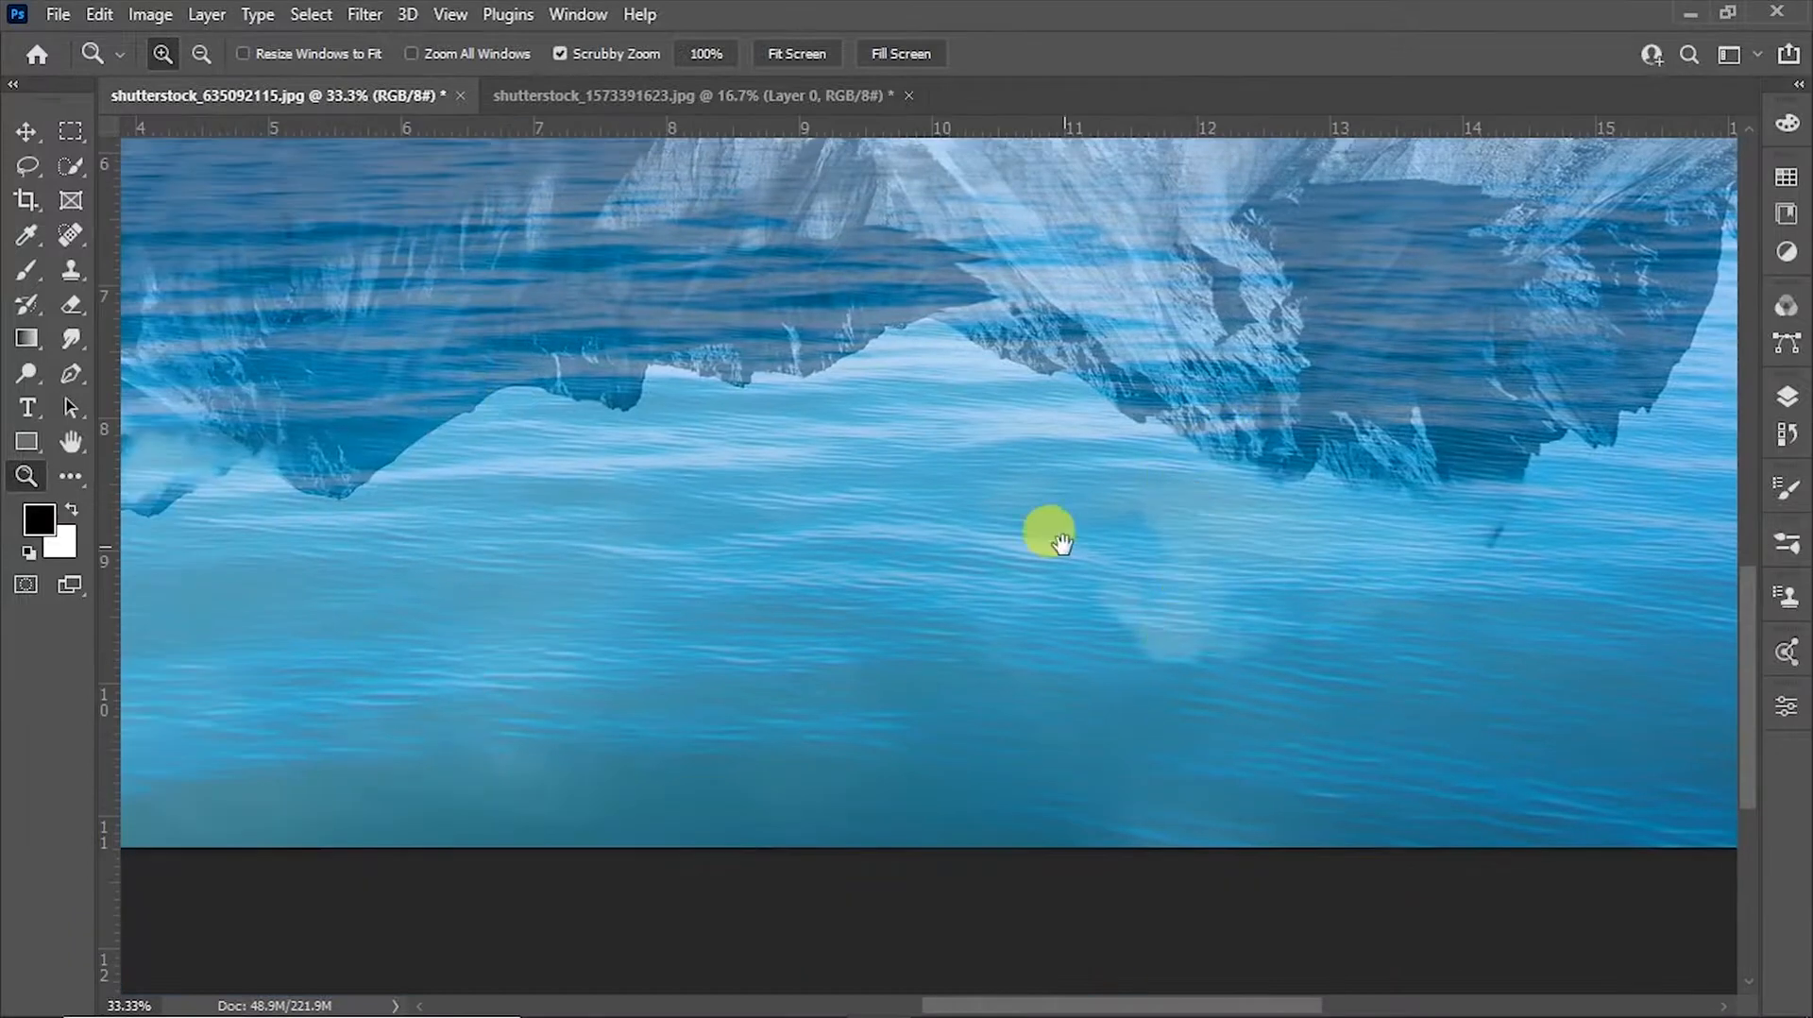
alt+click(1044, 511)
alt+click(1044, 511)
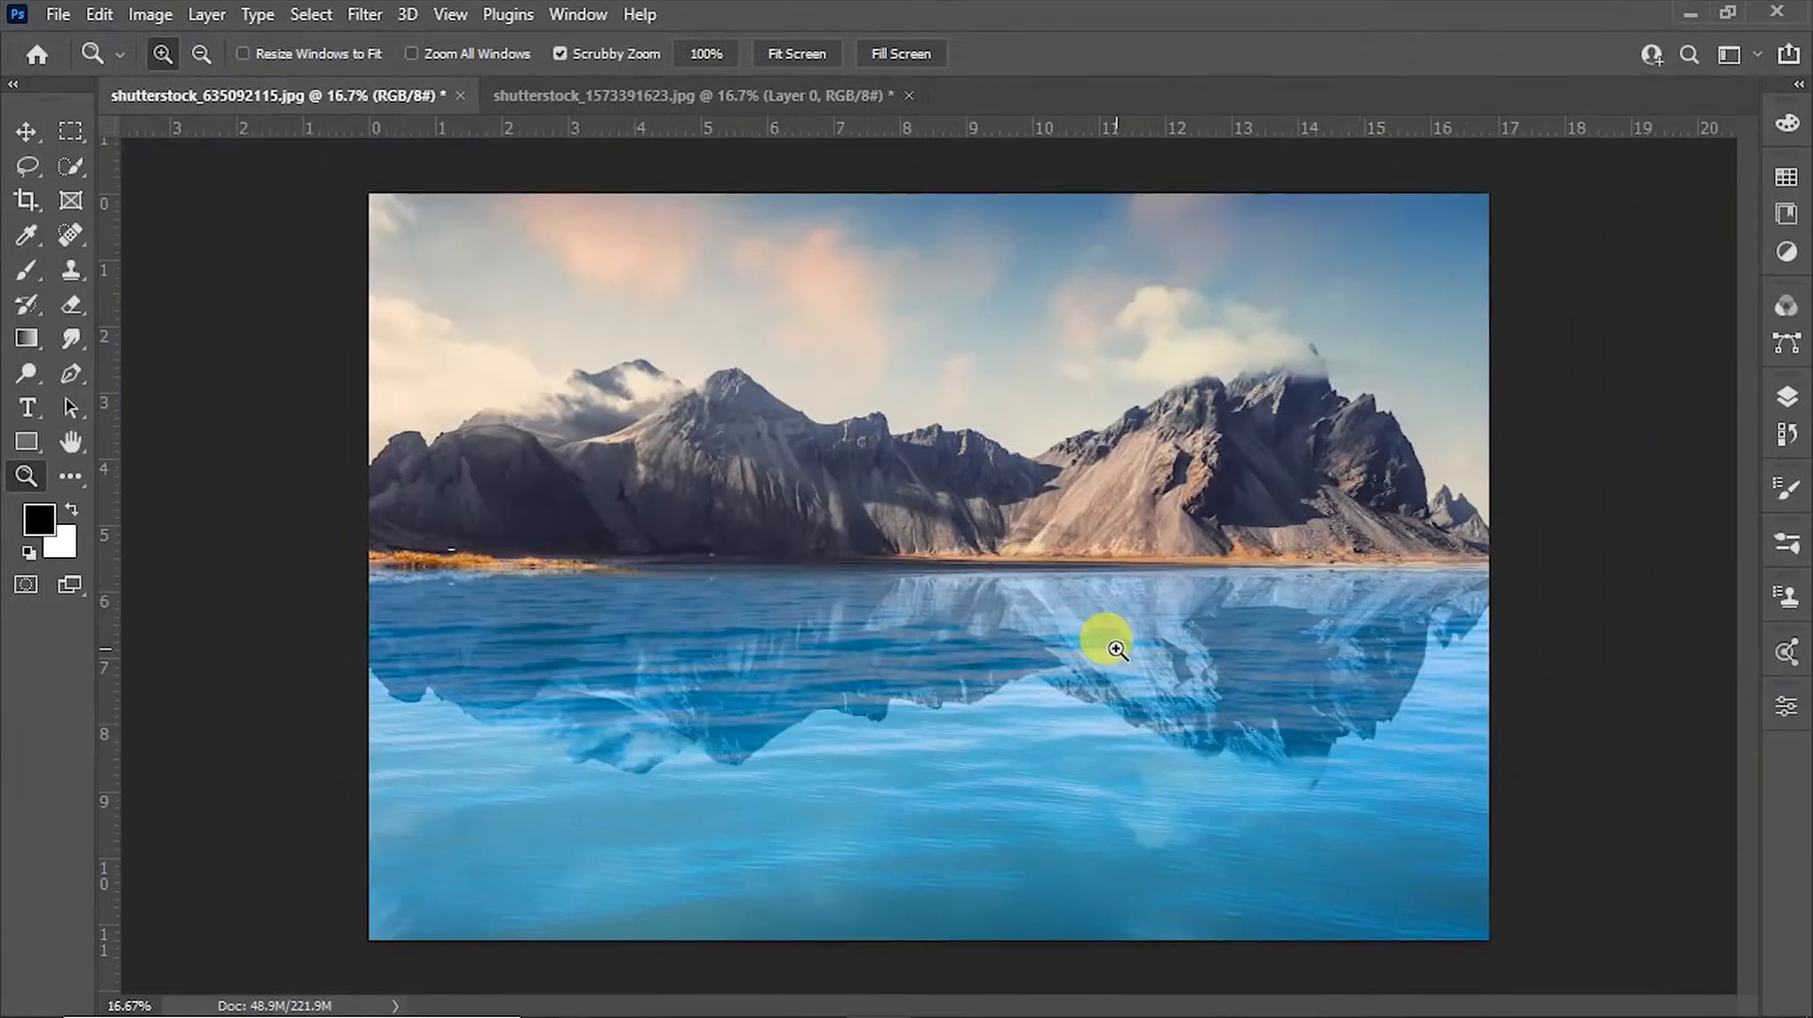